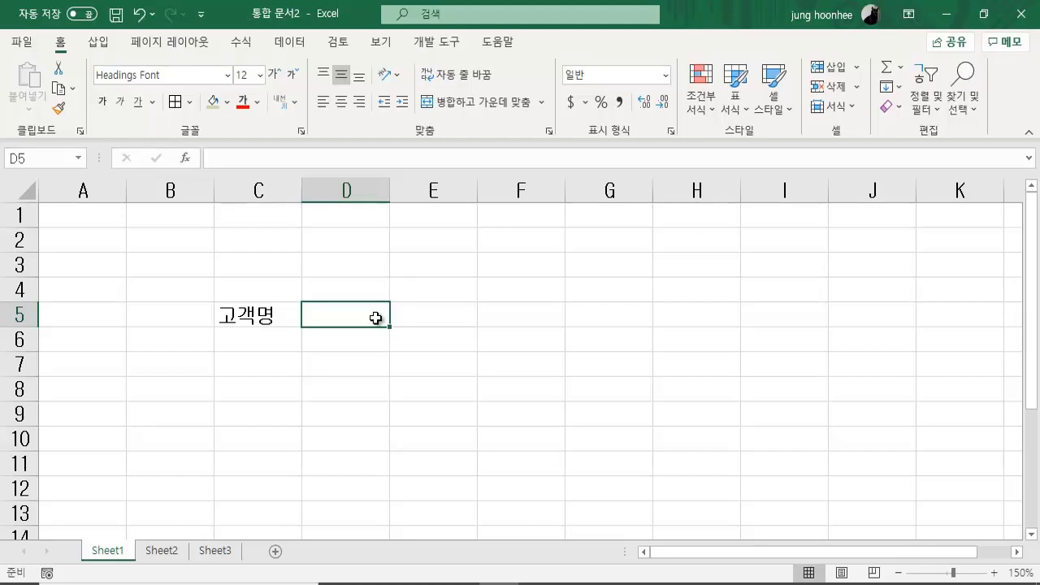
Enter the headers 방문일자, 제품 and 서비스 in cells D5, E5 and F5
text(방문일자)
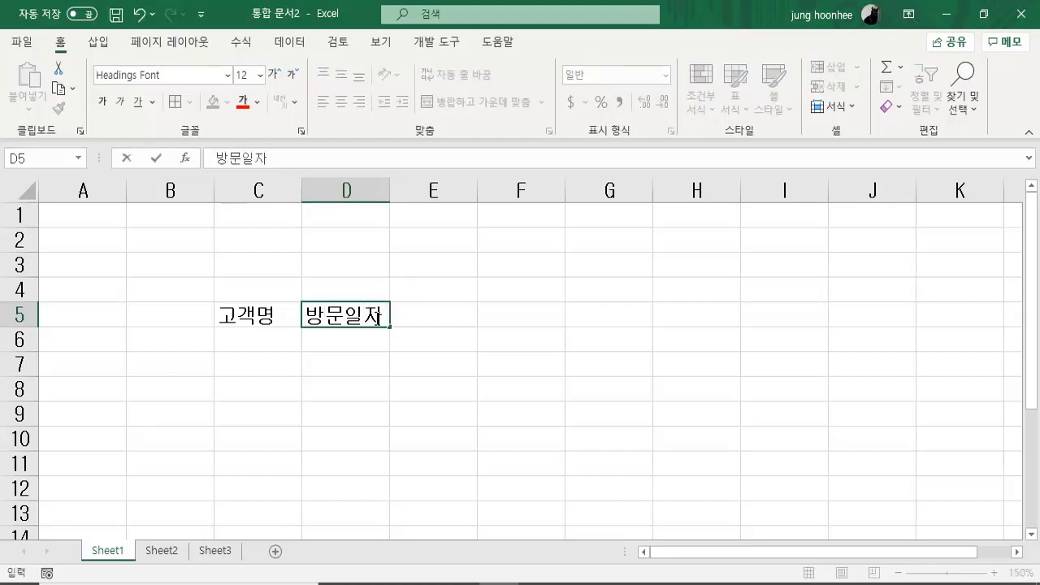
key(Tab)
text(제품)
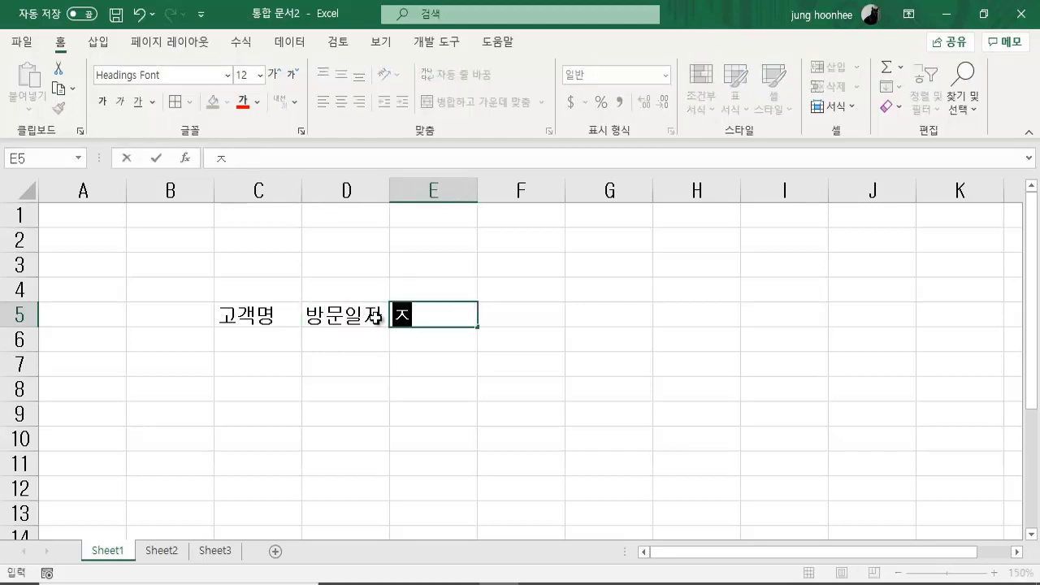
key(Tab)
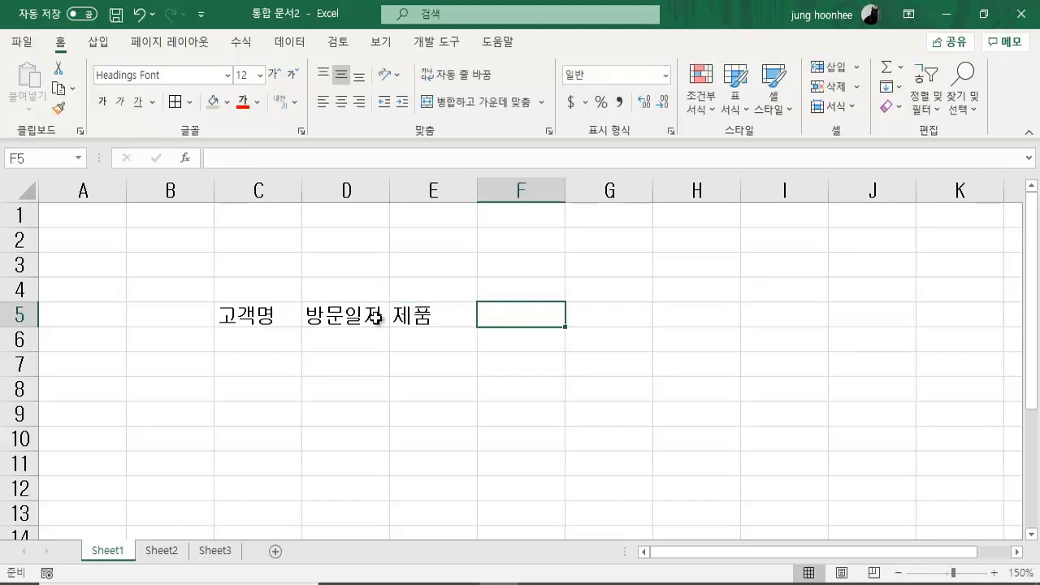
text(서비스)
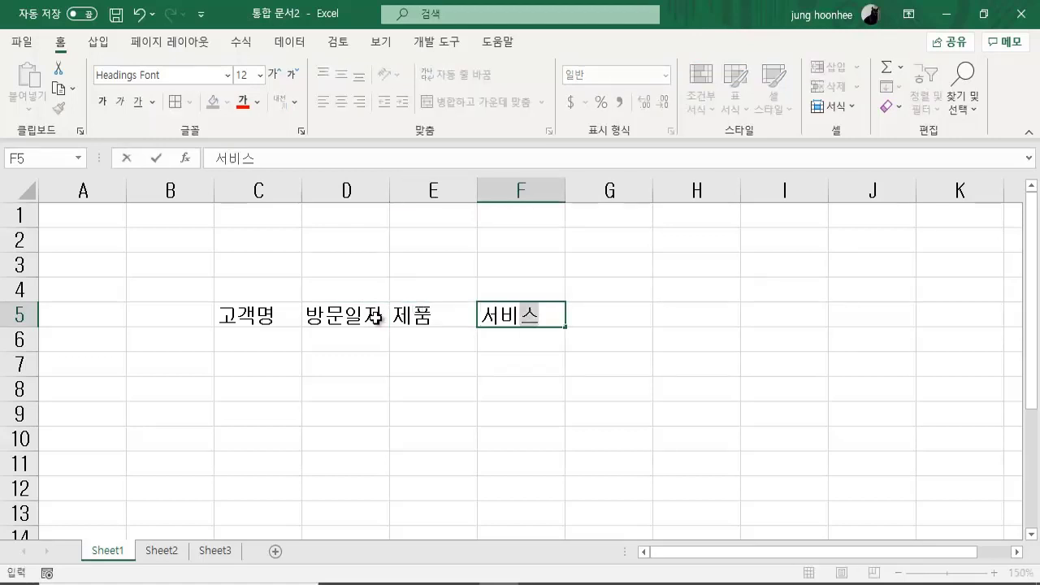
Enter the group header 문의사항 in cell E4, above 제품
click(417, 283)
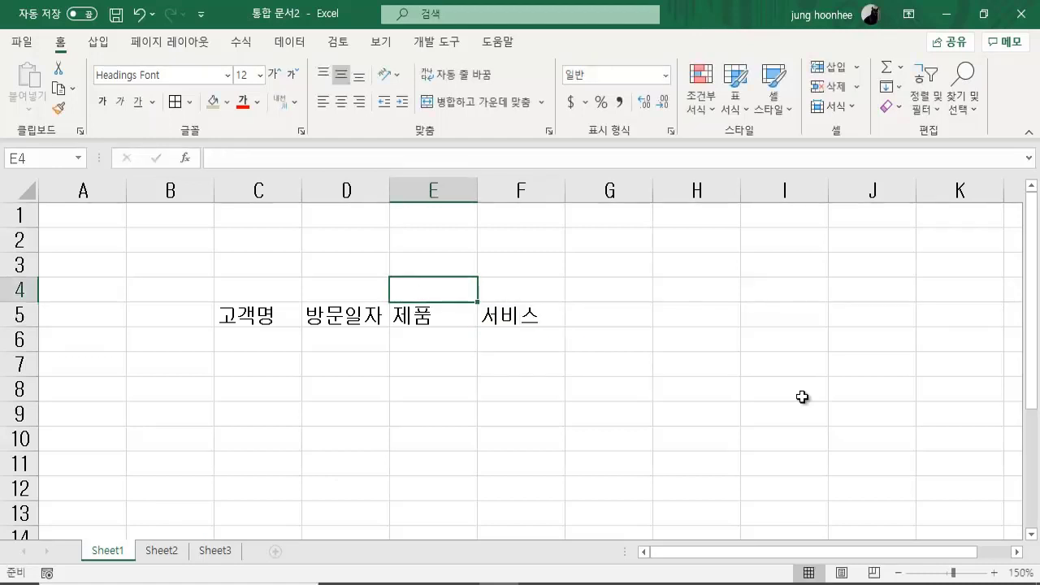
text(문ㅇ)
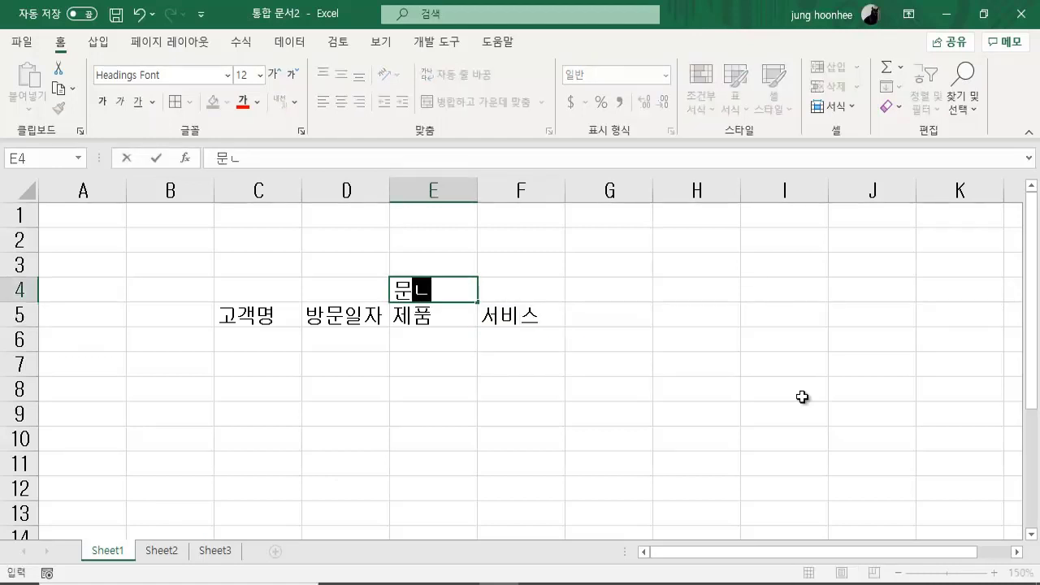
text(의상)
text(항)
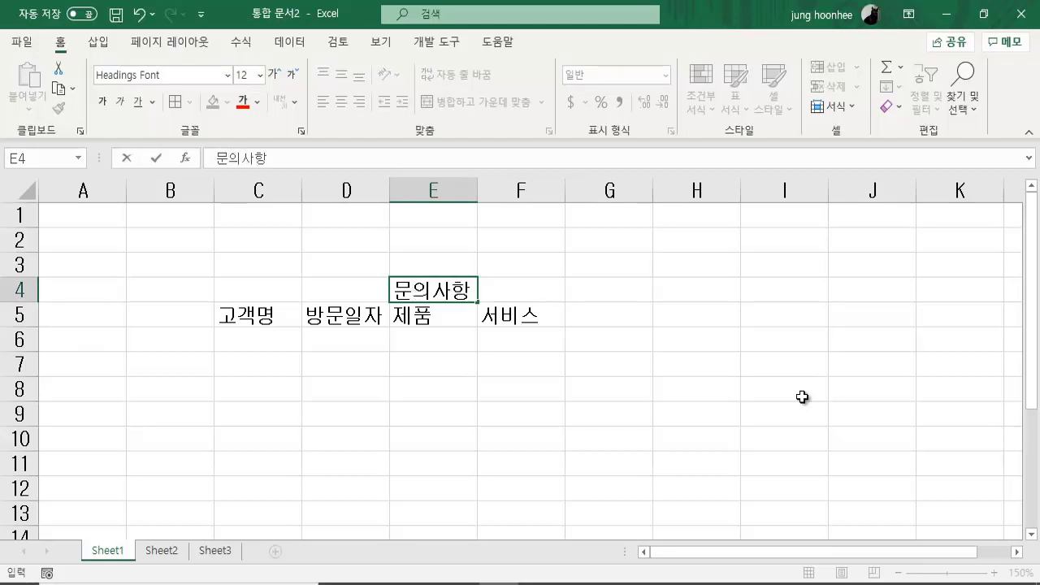
key(Return)
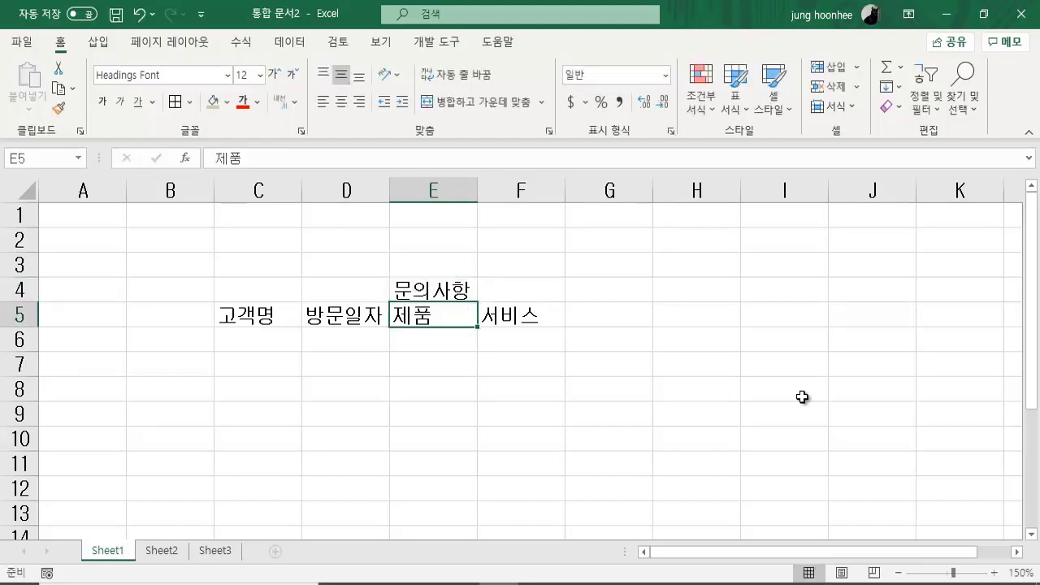
Try merging and centering cells B4:B5, and split them back into individual cells
click(315, 375)
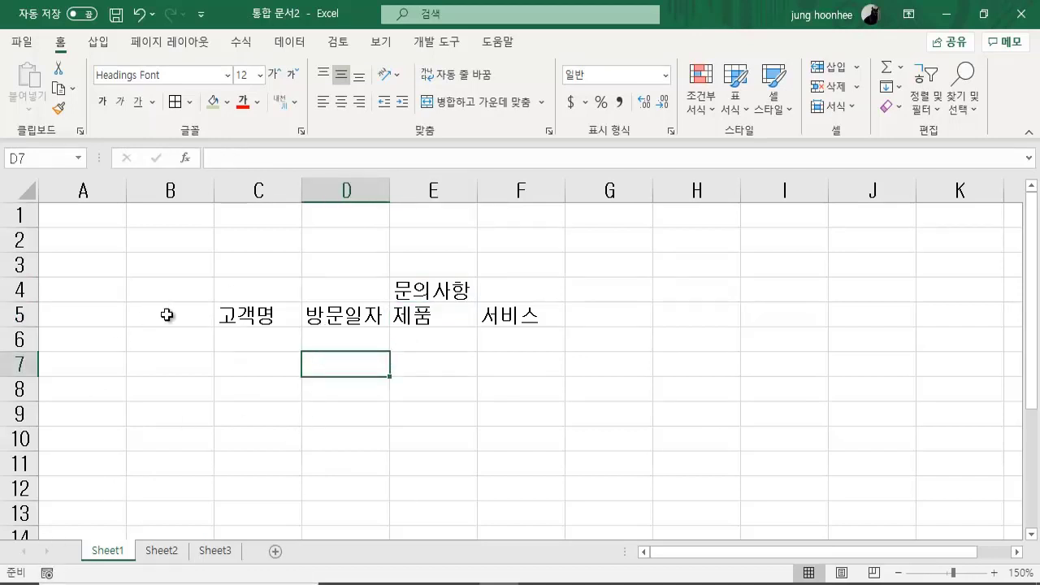
click(175, 288)
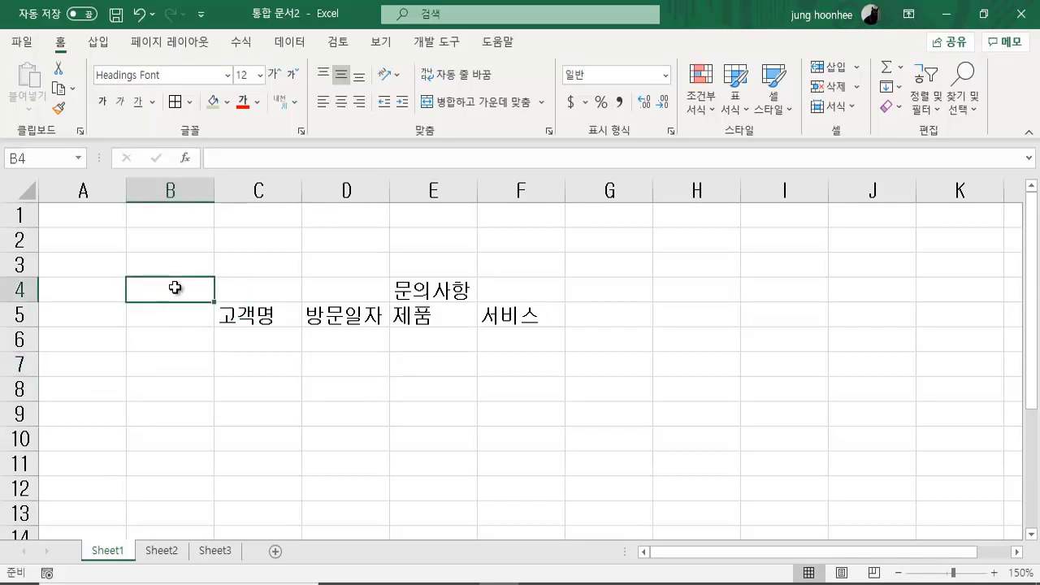
drag(175, 288, 165, 316)
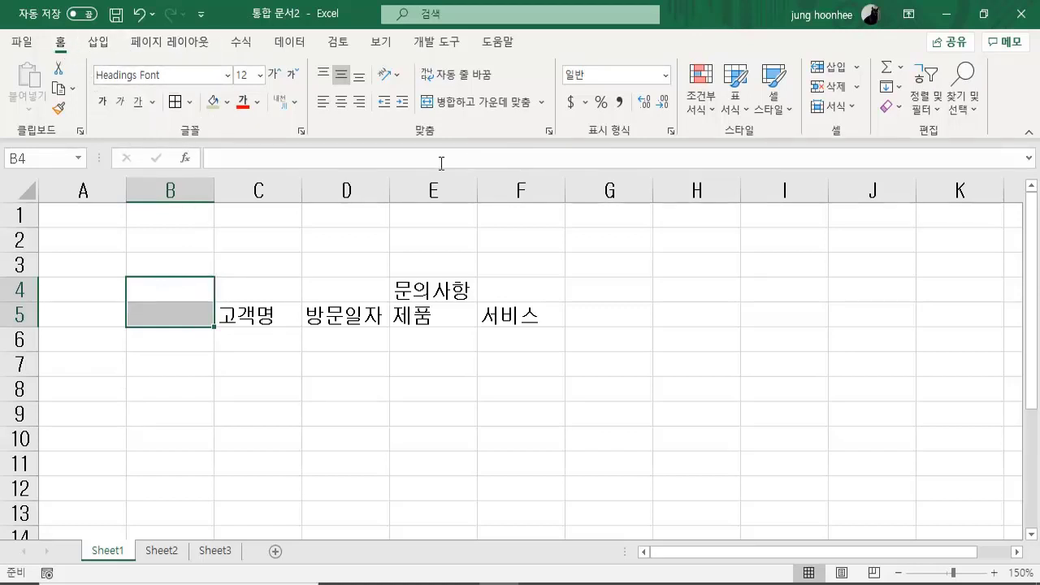
click(498, 101)
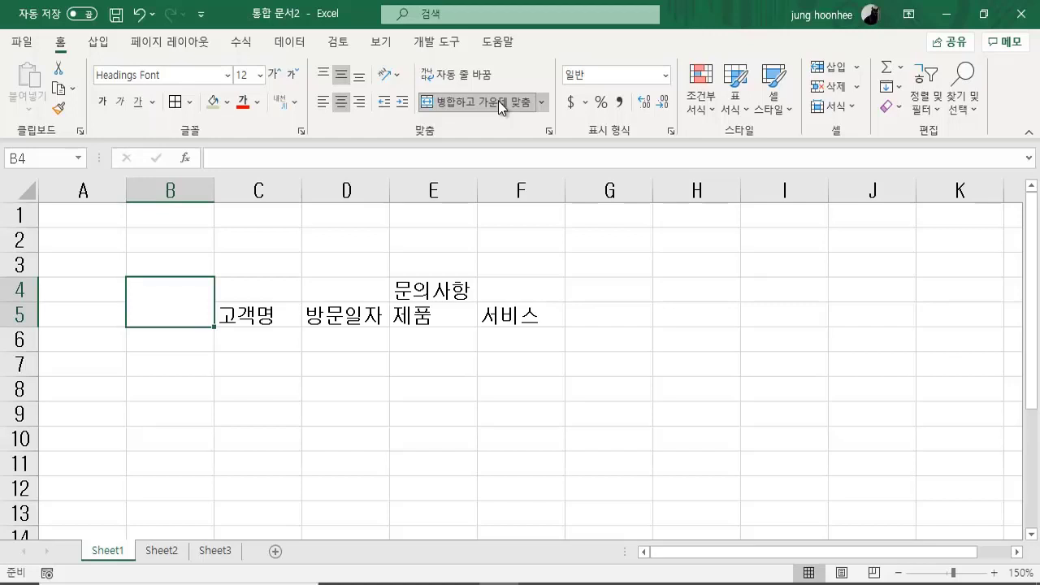
click(498, 101)
click(187, 287)
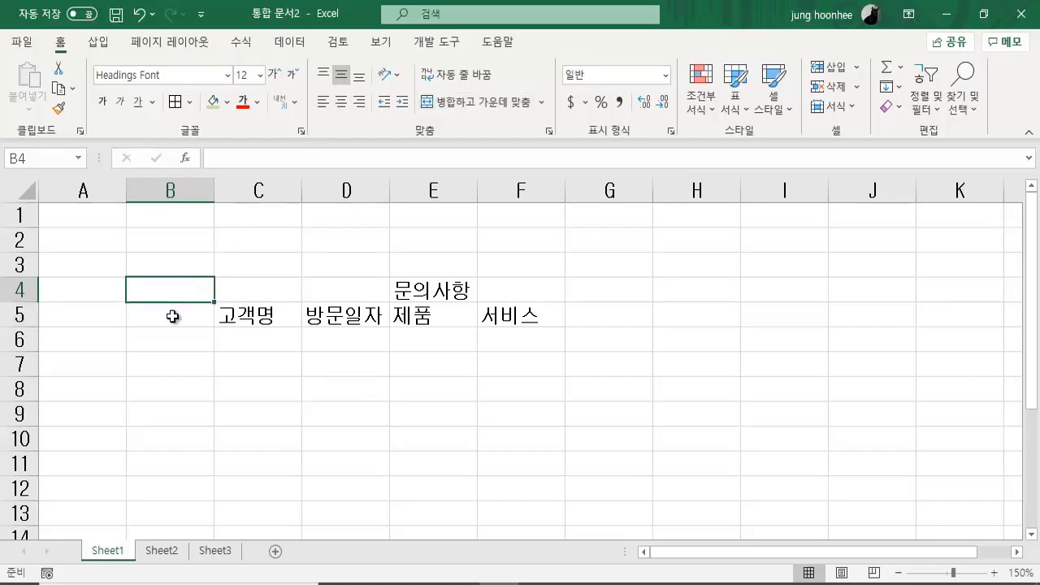
click(169, 317)
click(168, 290)
click(173, 322)
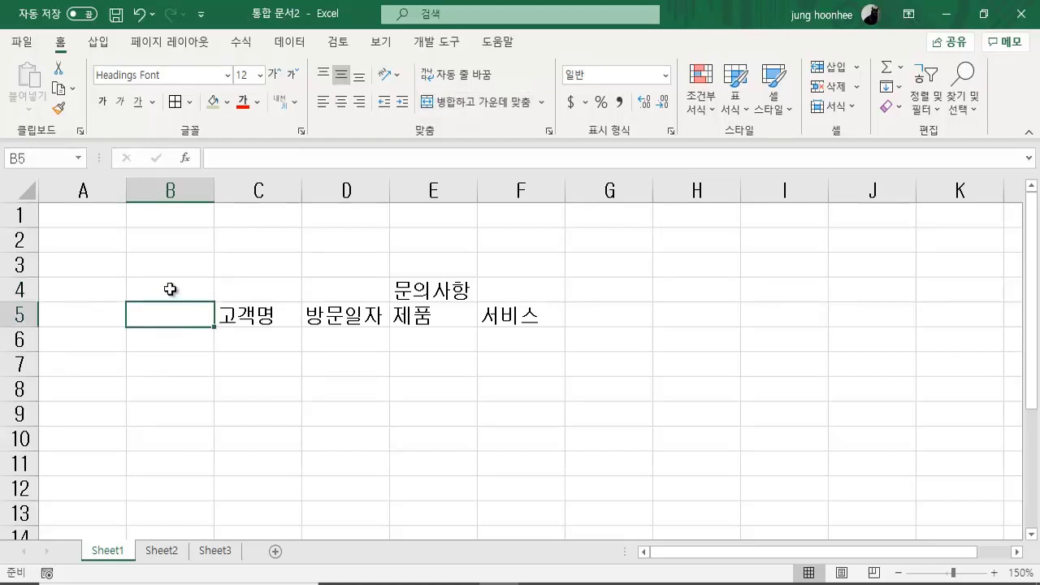
click(170, 287)
click(168, 321)
click(167, 286)
Merge and center the empty cells B4:B5
drag(168, 286, 174, 309)
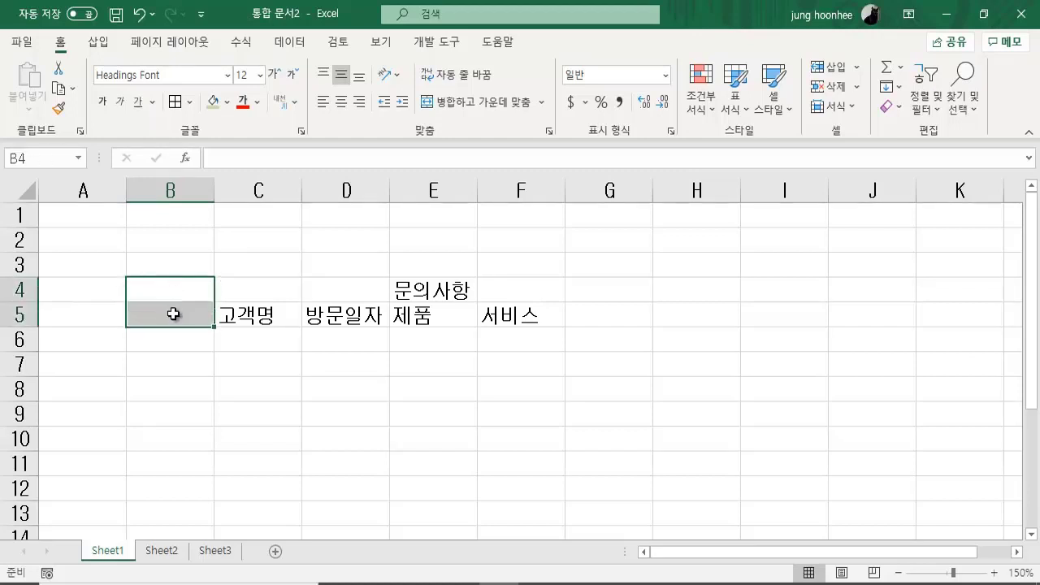
click(456, 104)
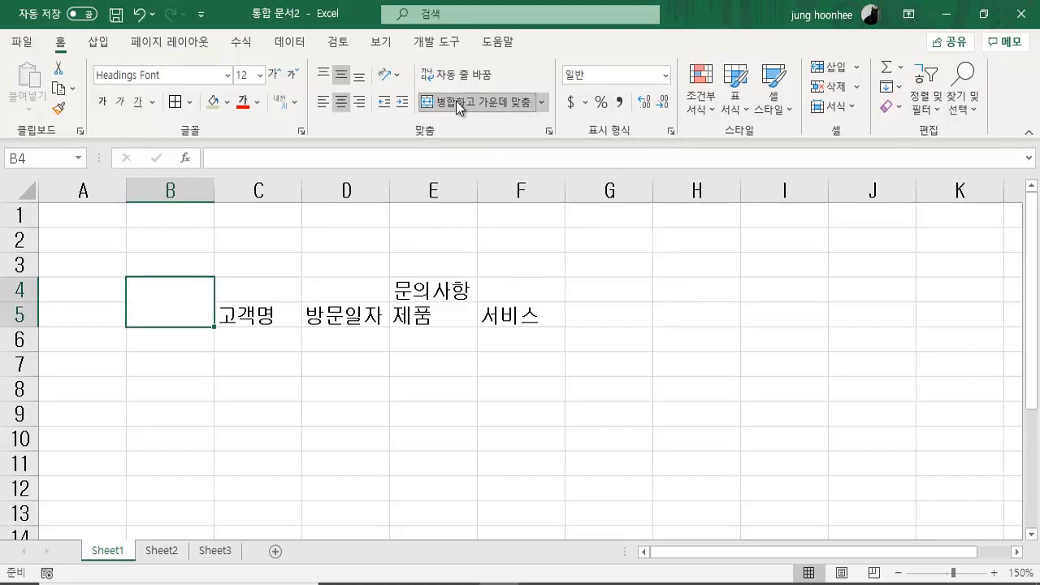
click(456, 100)
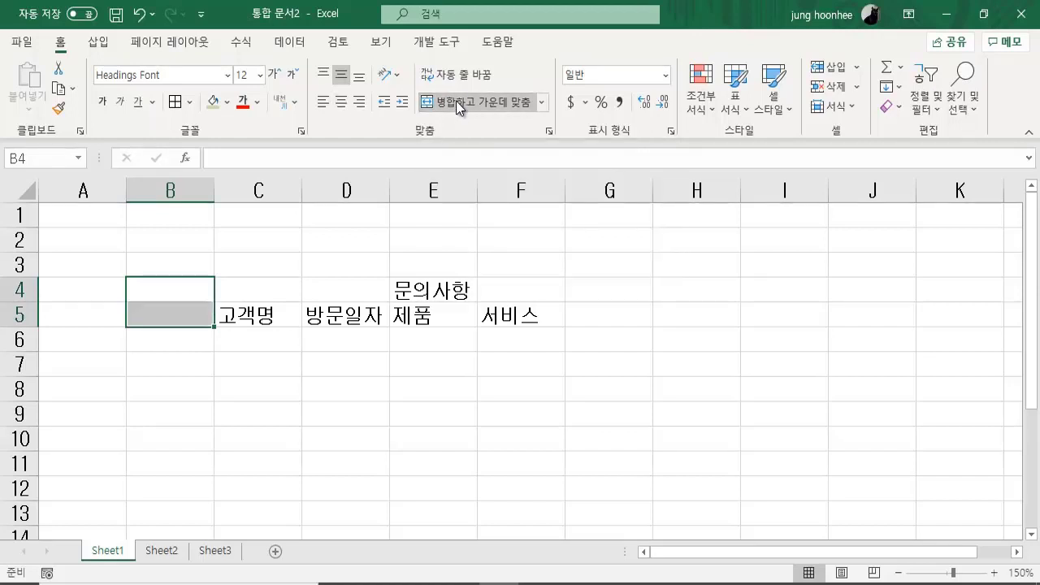
click(456, 100)
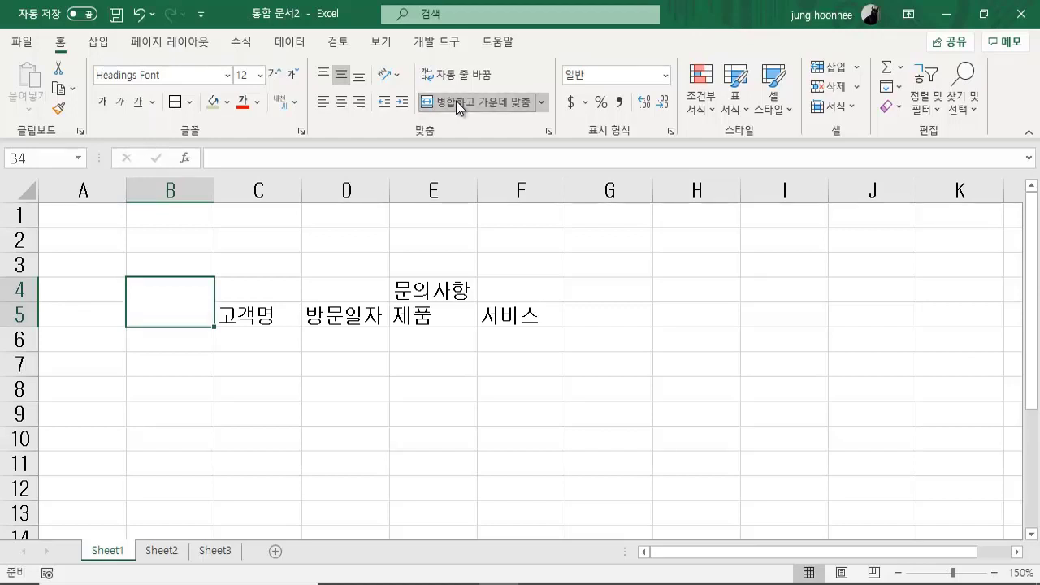
Merge and center C4:C5 for the 고객명 header and D4:D5 for the 방문일자 header
click(260, 282)
drag(260, 282, 259, 312)
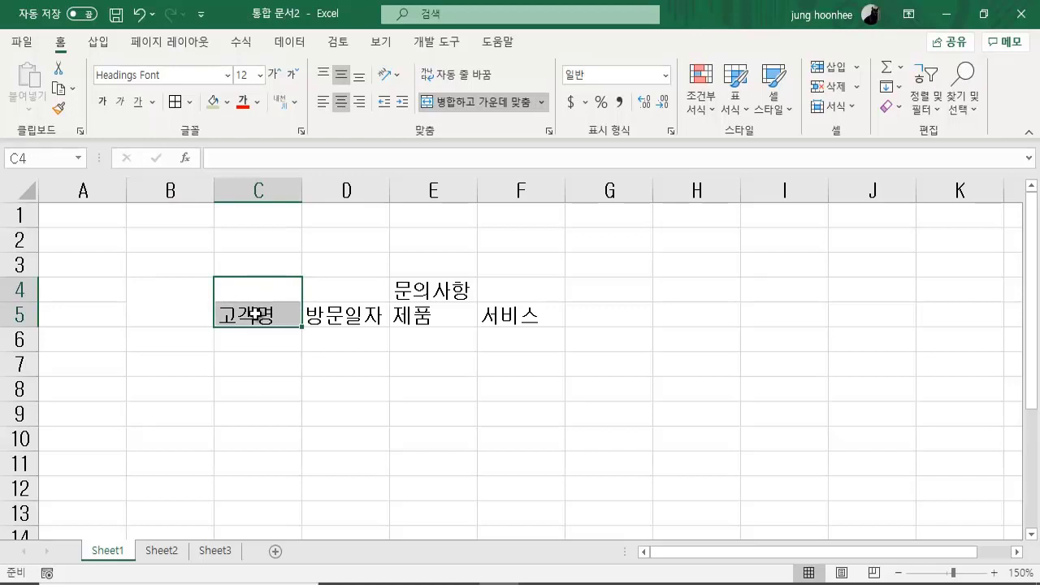
click(455, 102)
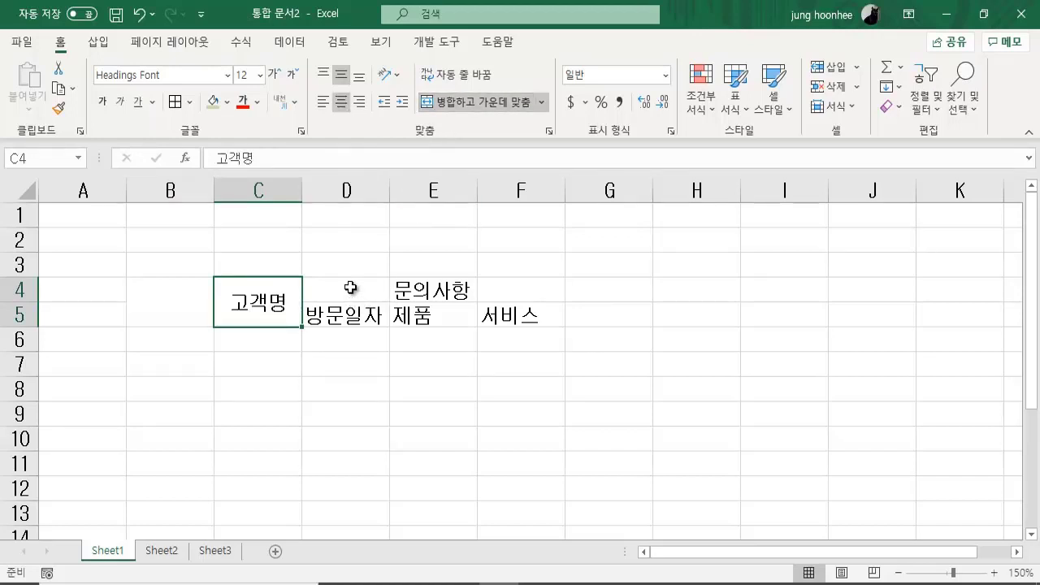
click(350, 288)
drag(350, 288, 348, 316)
click(475, 102)
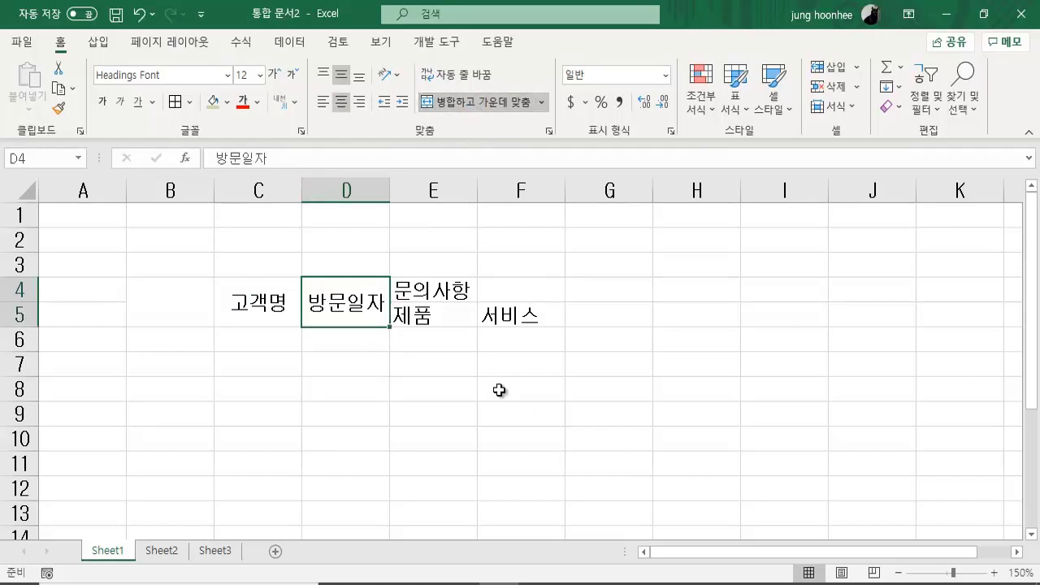
Merge and center E4:F4 so the 문의사항 header spans both of its subheaders
click(431, 289)
drag(432, 289, 521, 289)
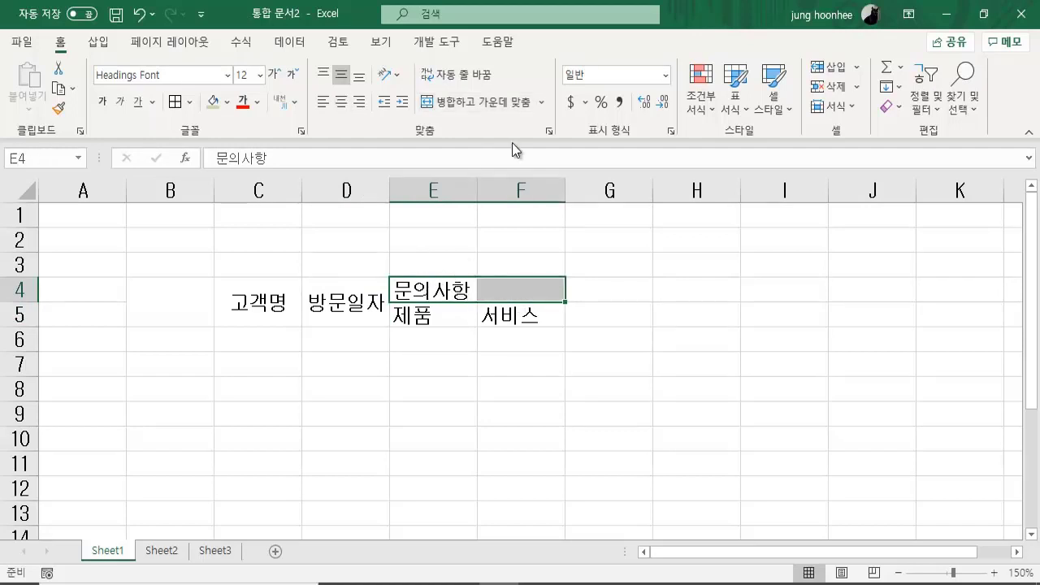
click(475, 103)
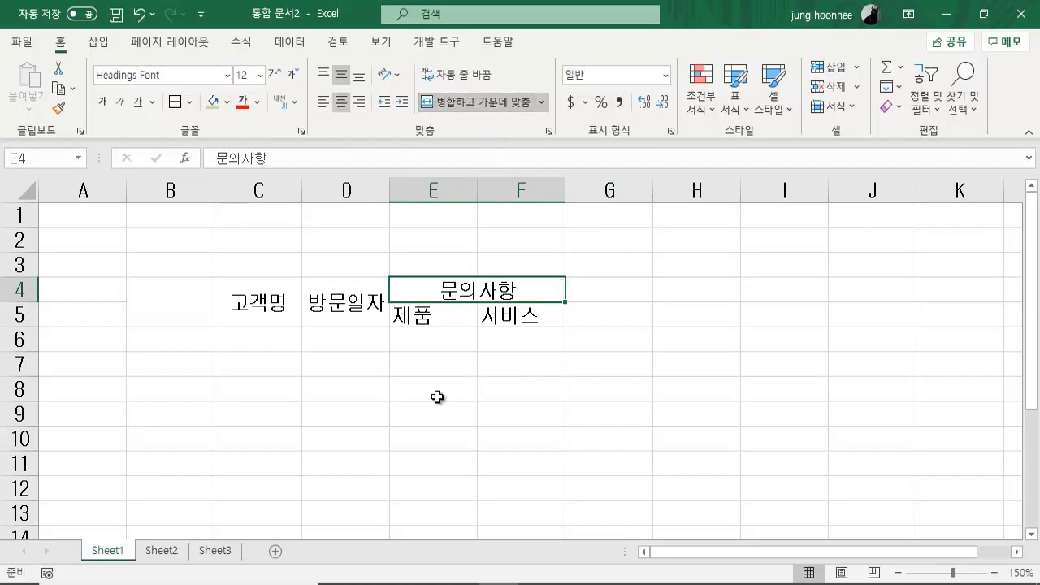
key(ctrl+z)
click(466, 388)
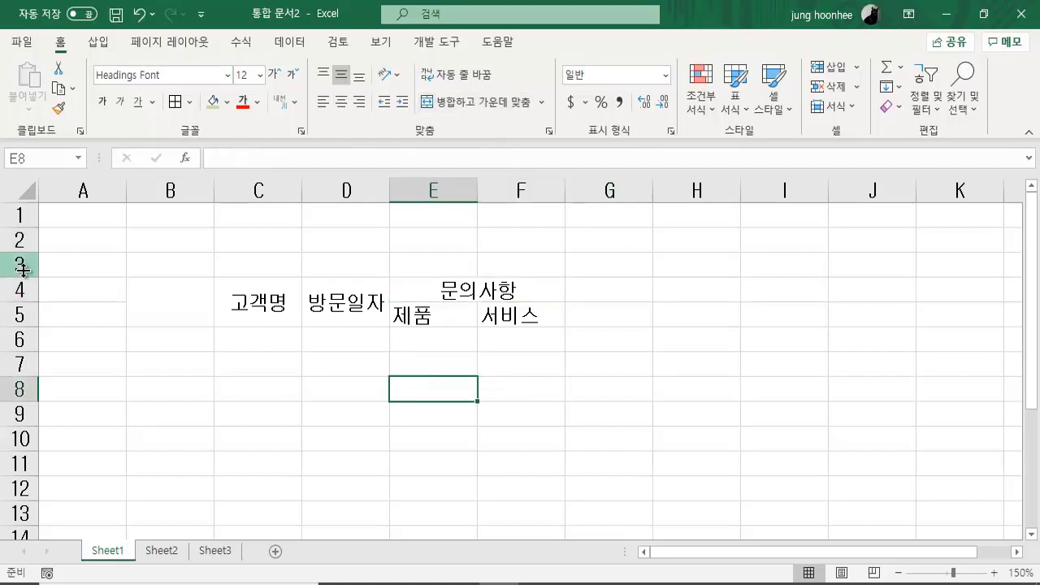
Set the merged cell B4 to vertical text (세로 쓰기) and enter the header 번호 in it
click(163, 297)
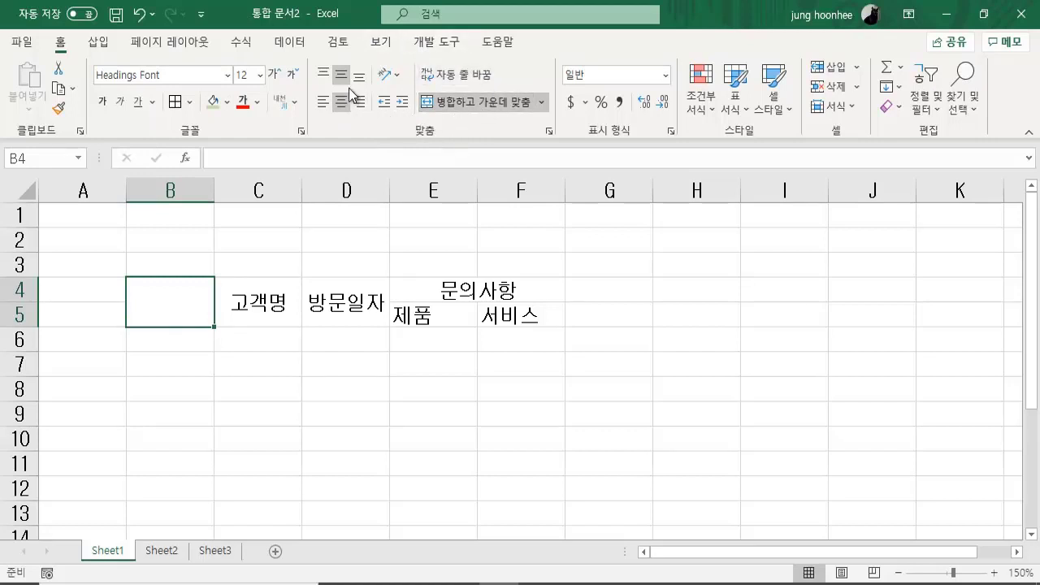
click(399, 77)
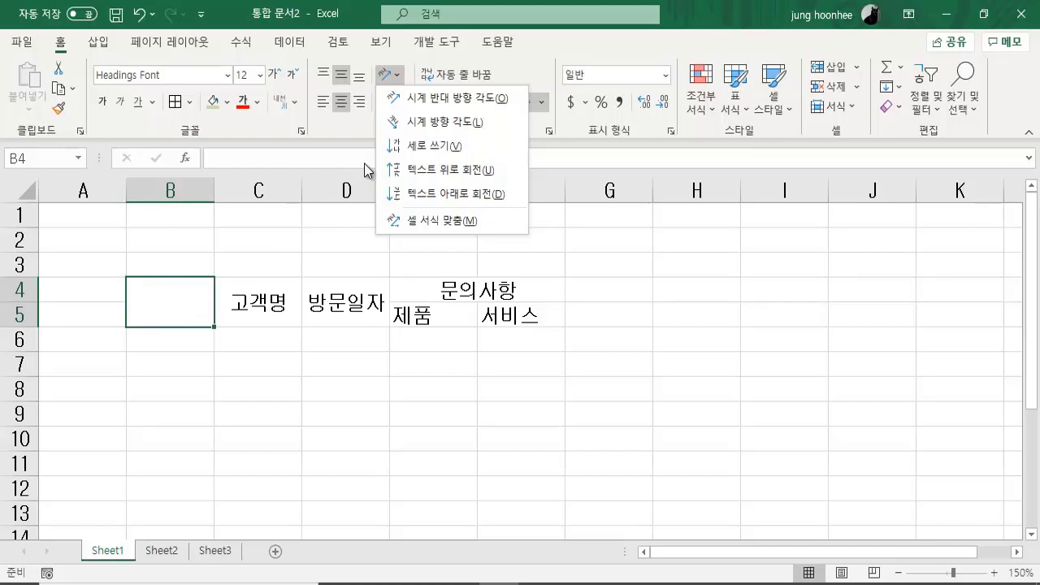
click(430, 146)
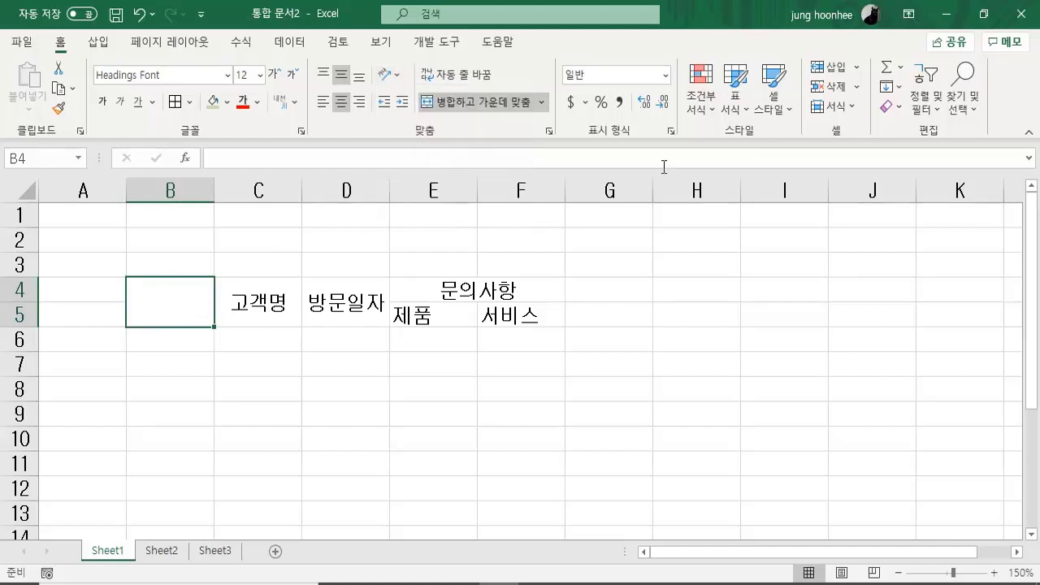
text(번)
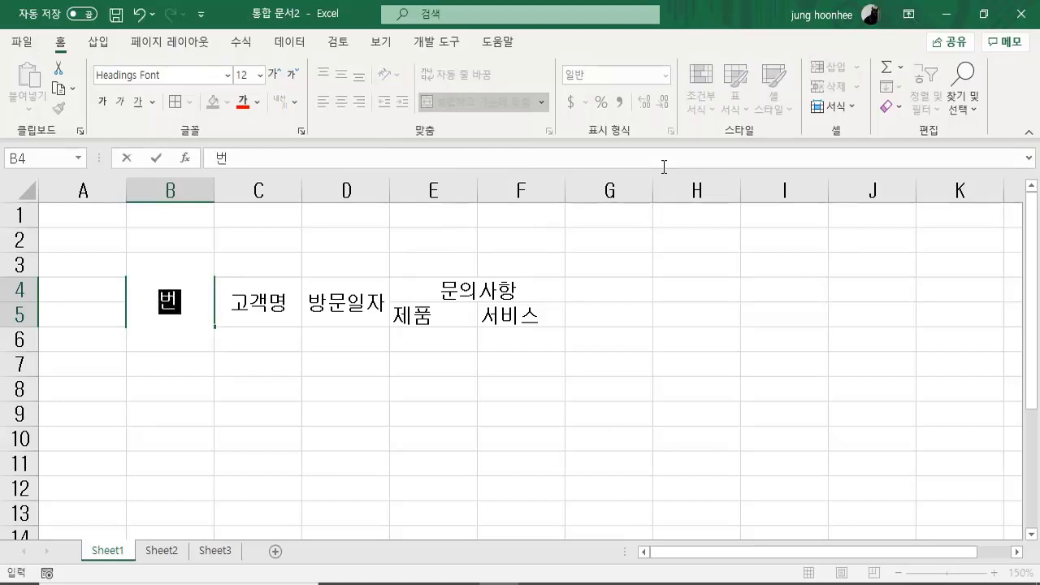
text(호)
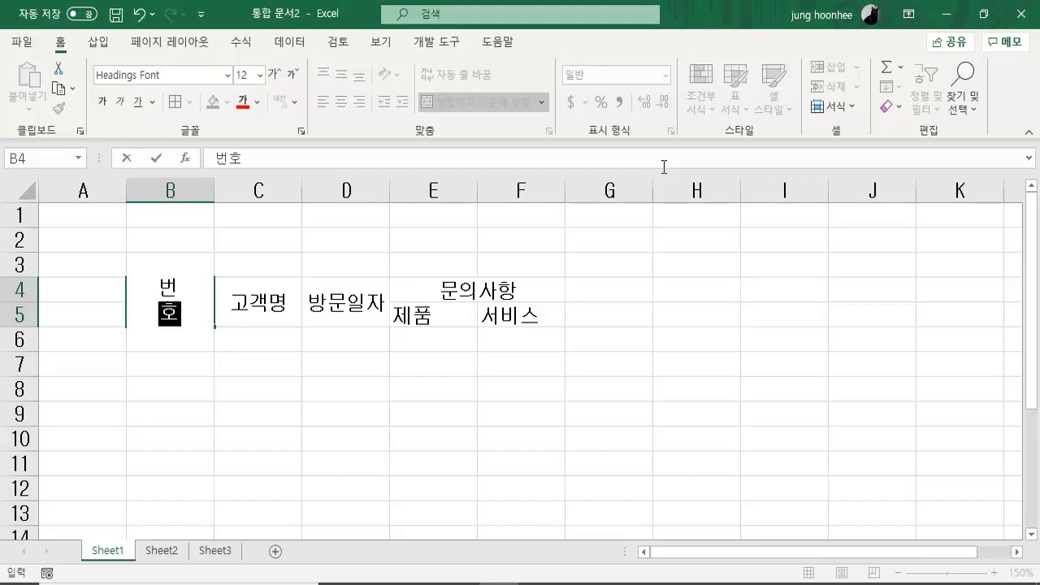
key(Return)
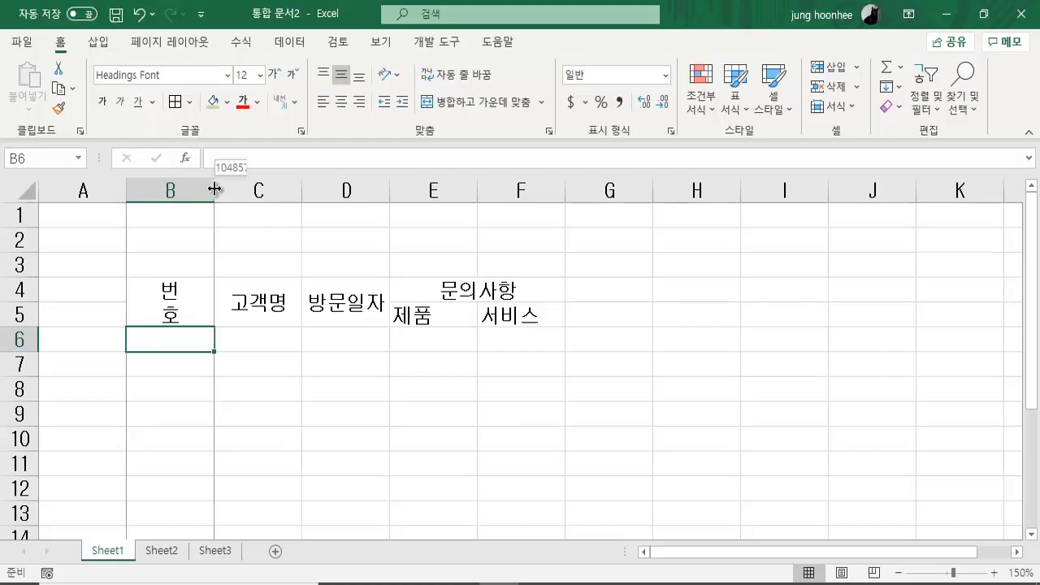
Autofit the width of column B to its contents
double_click(214, 189)
click(225, 359)
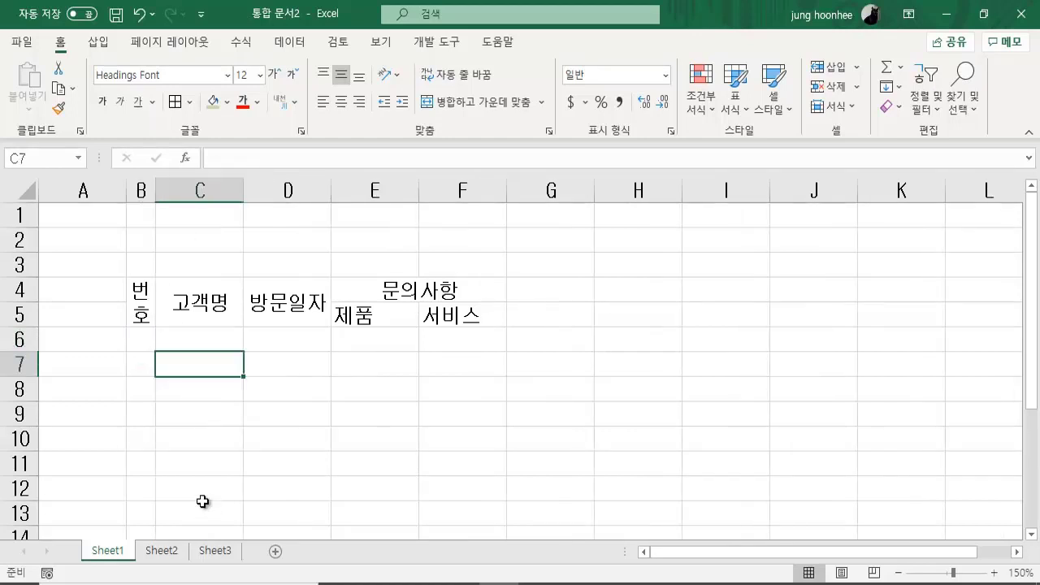
click(326, 441)
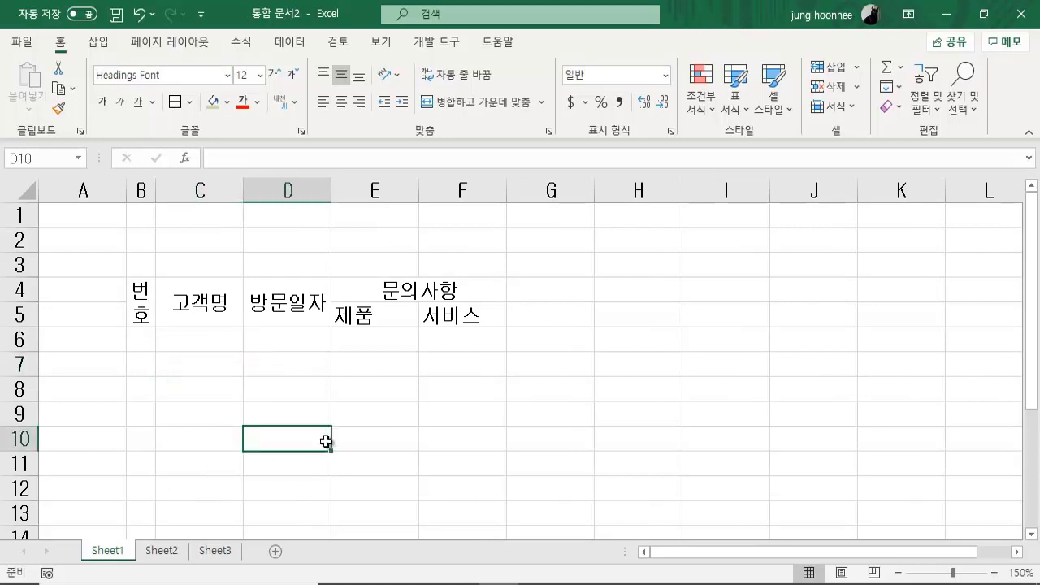
Enter 1 as the first number in cell B6 under the 번호 header and select that cell
click(143, 345)
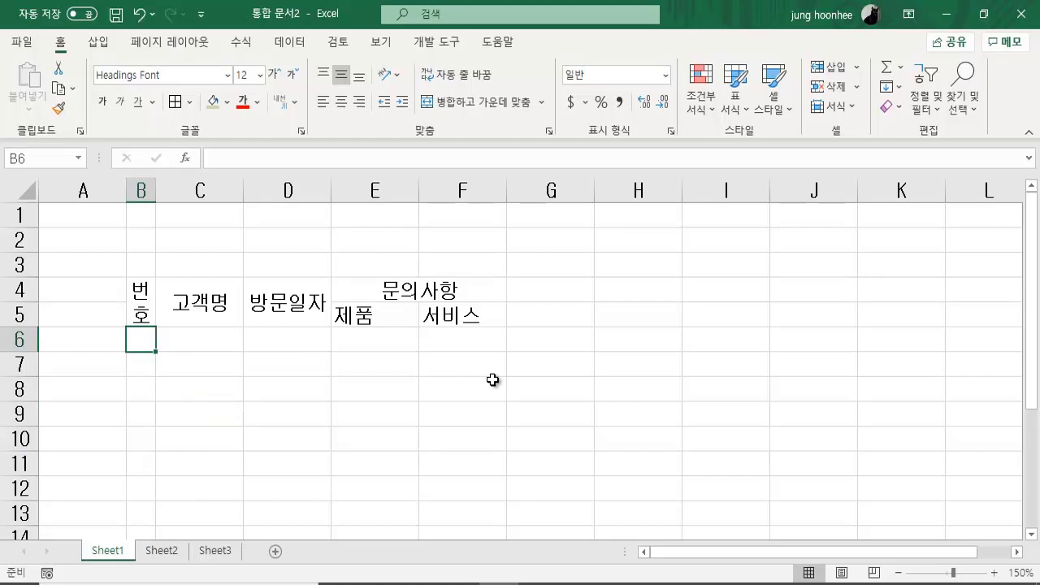
text(1)
key(Return)
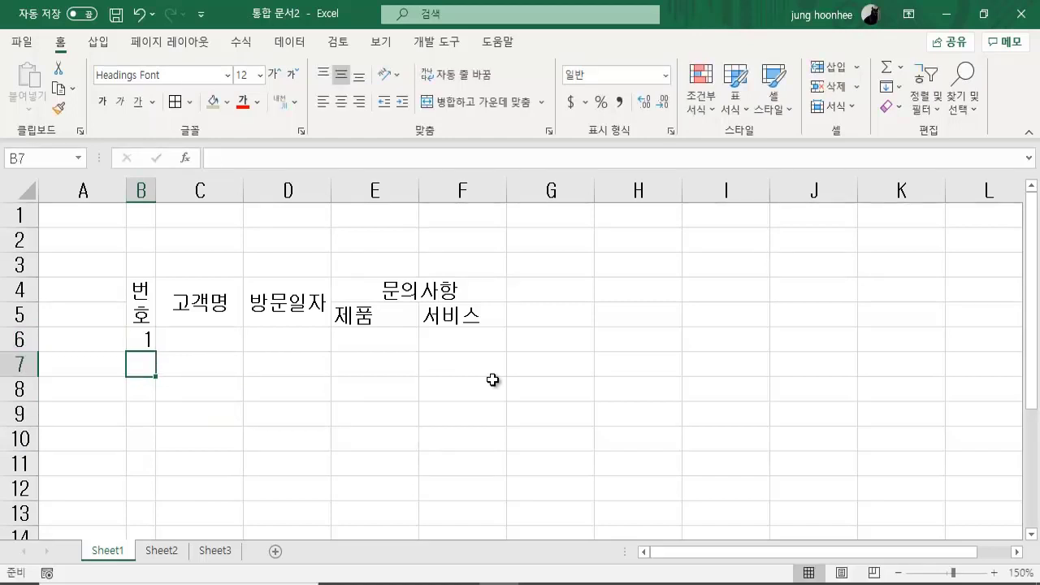
click(138, 340)
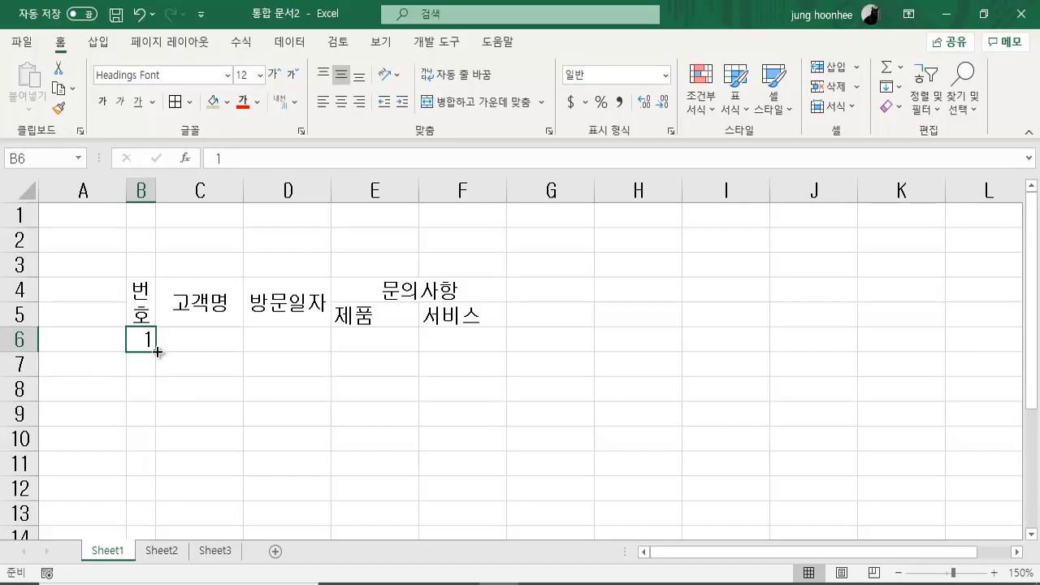
Fill the number series from B6 down to B15 so the 번호 column runs from 1 to 10
mouse_move(158, 350)
mouse_down()
mouse_move(154, 538)
mouse_move(155, 301)
mouse_move(154, 358)
mouse_up()
scroll(281, 357, up, 2)
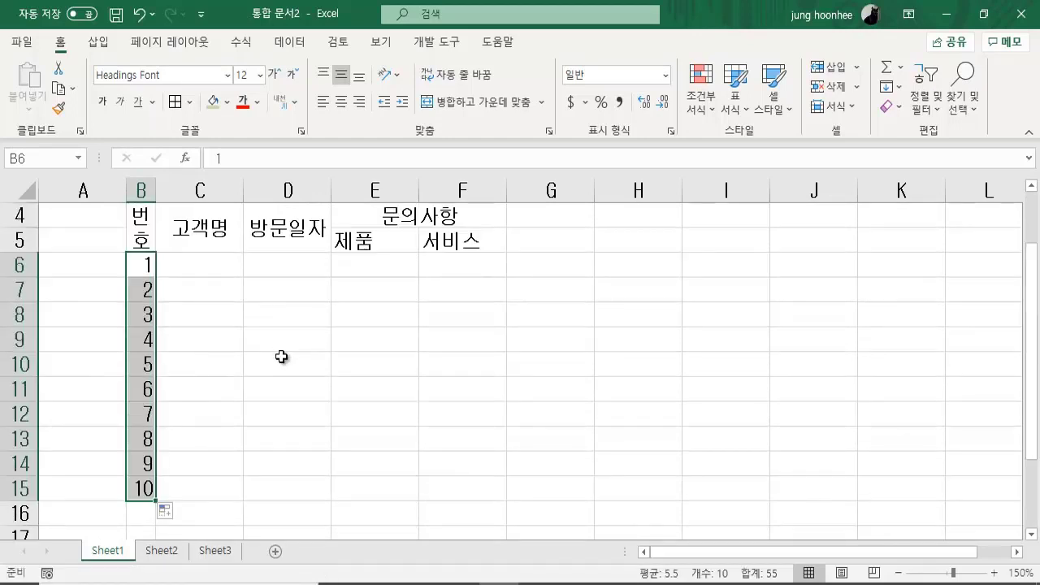
click(293, 383)
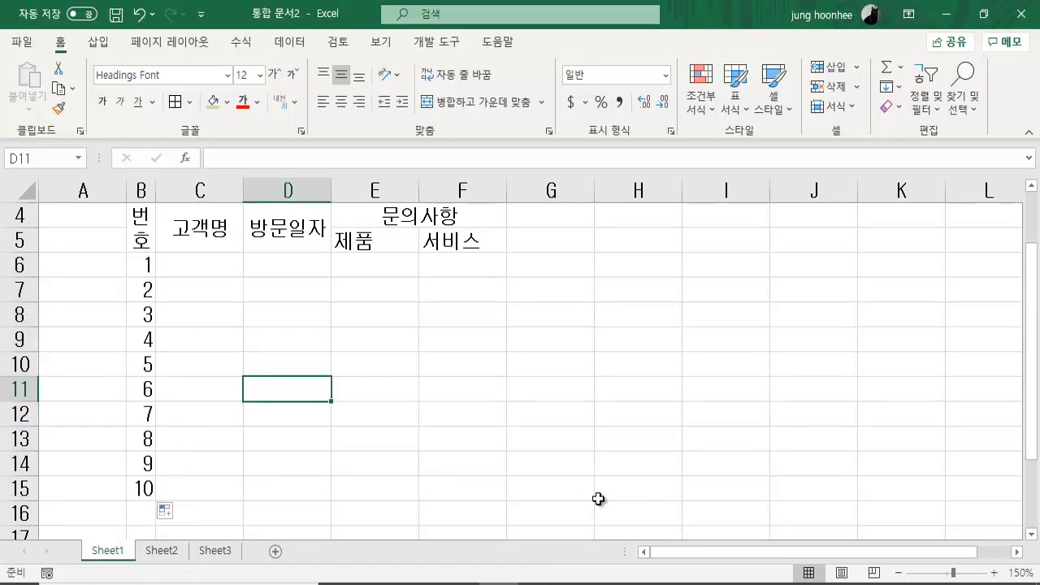
scroll(418, 388, up, 1)
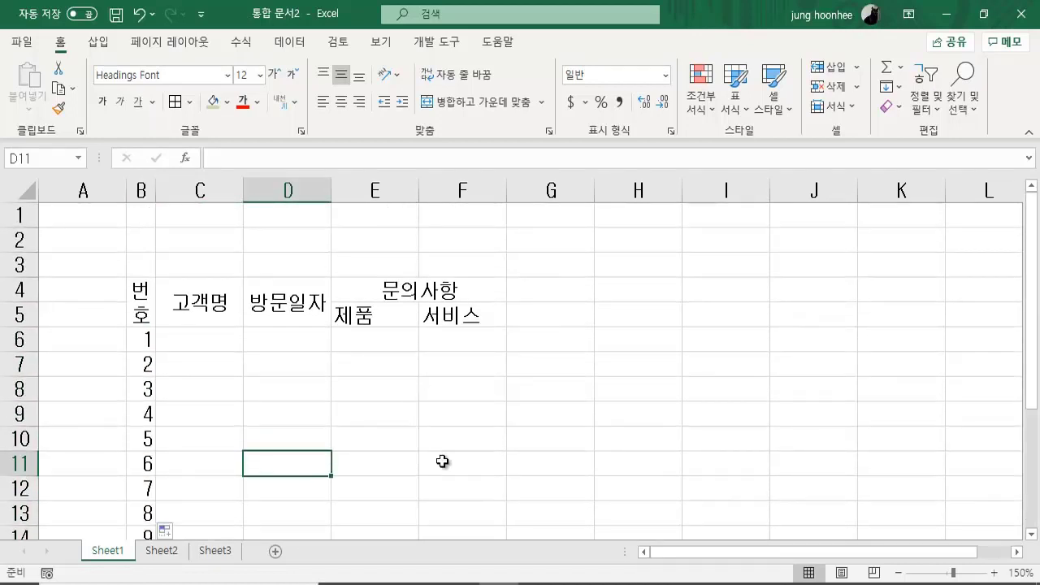
scroll(442, 461, down, 2)
scroll(442, 462, up, 2)
Widen columns E and F together to one equal width, about two and a half times that of column D
click(397, 188)
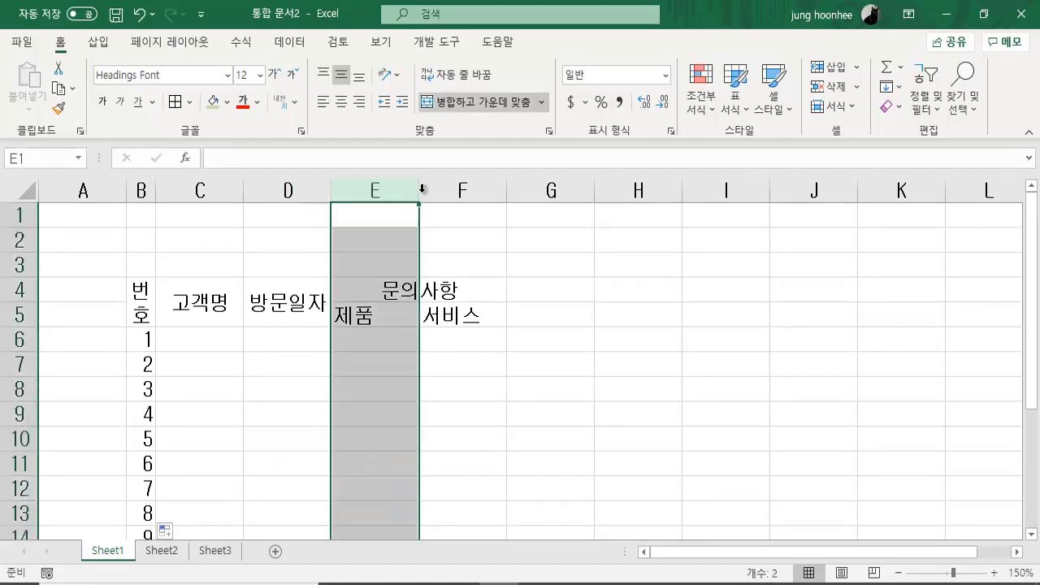
click(465, 190)
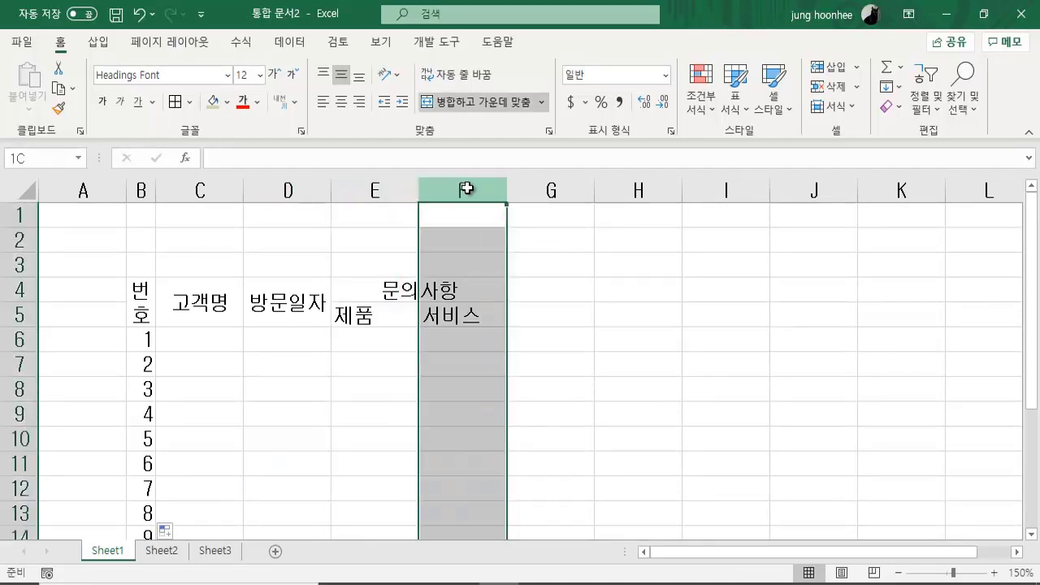
click(365, 340)
click(470, 345)
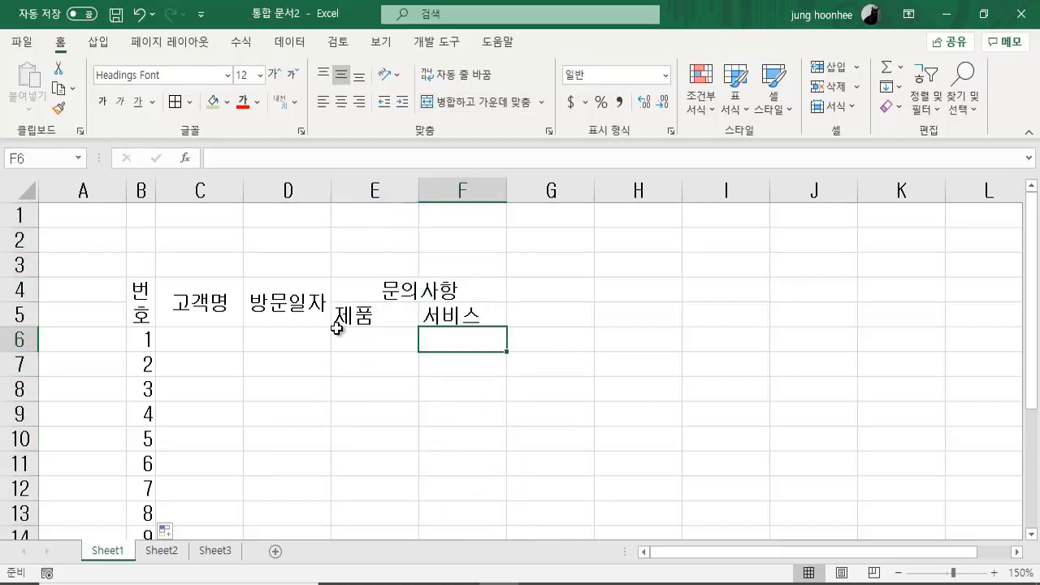
click(351, 333)
click(457, 339)
click(373, 190)
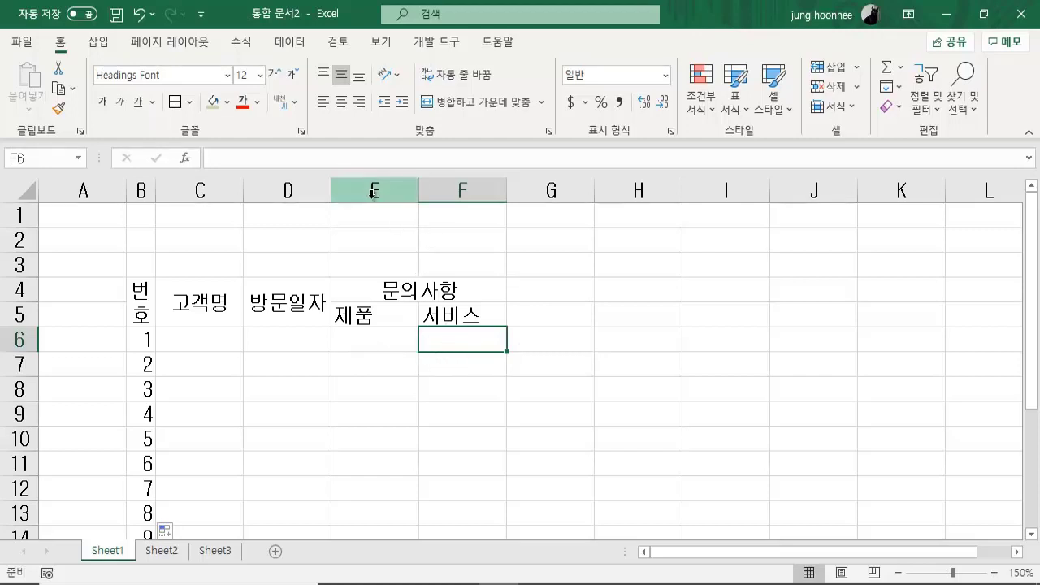
drag(371, 190, 451, 185)
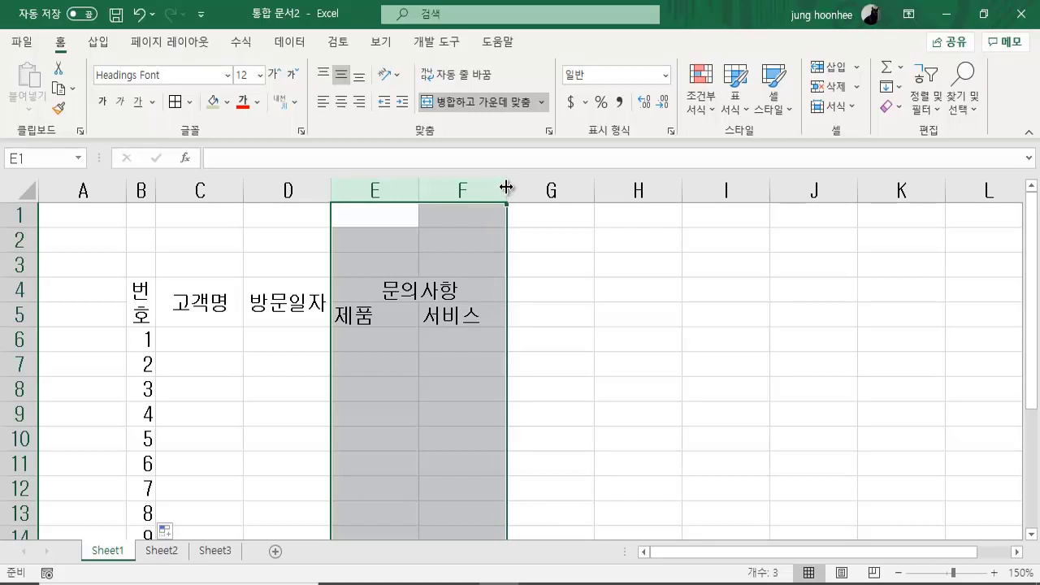
drag(506, 188, 638, 186)
click(899, 414)
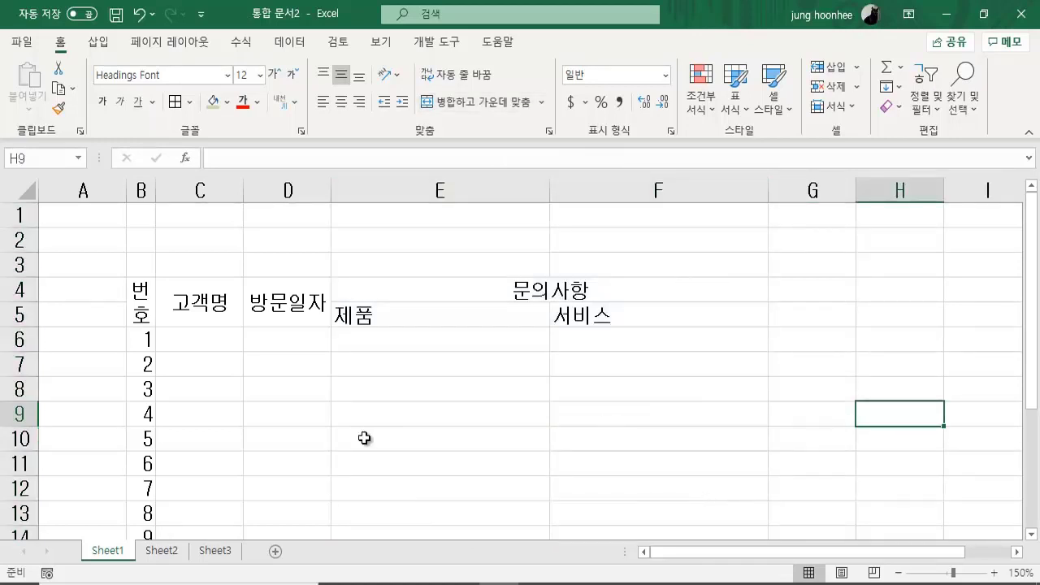
click(406, 343)
click(614, 364)
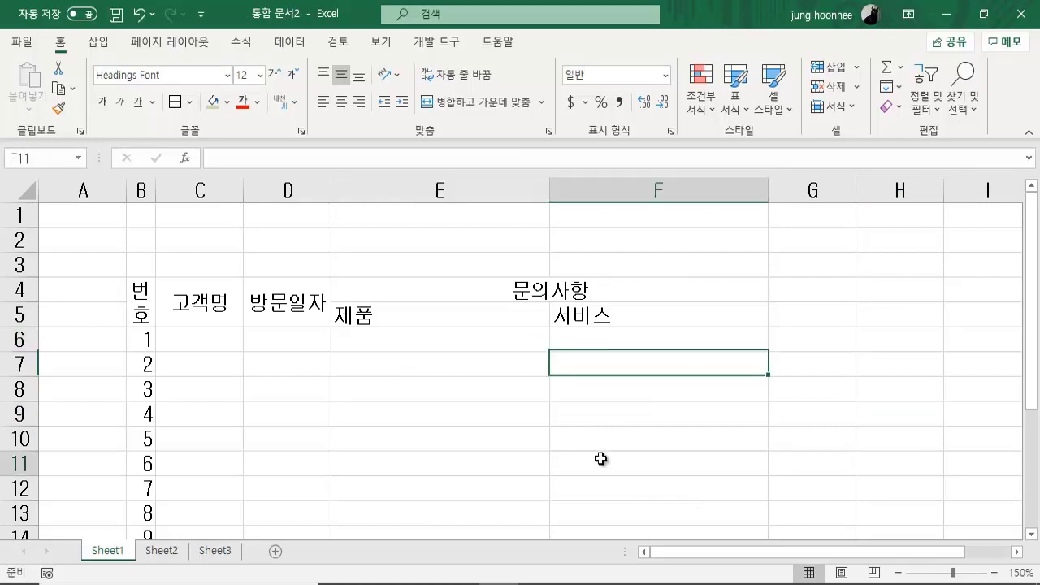
click(590, 468)
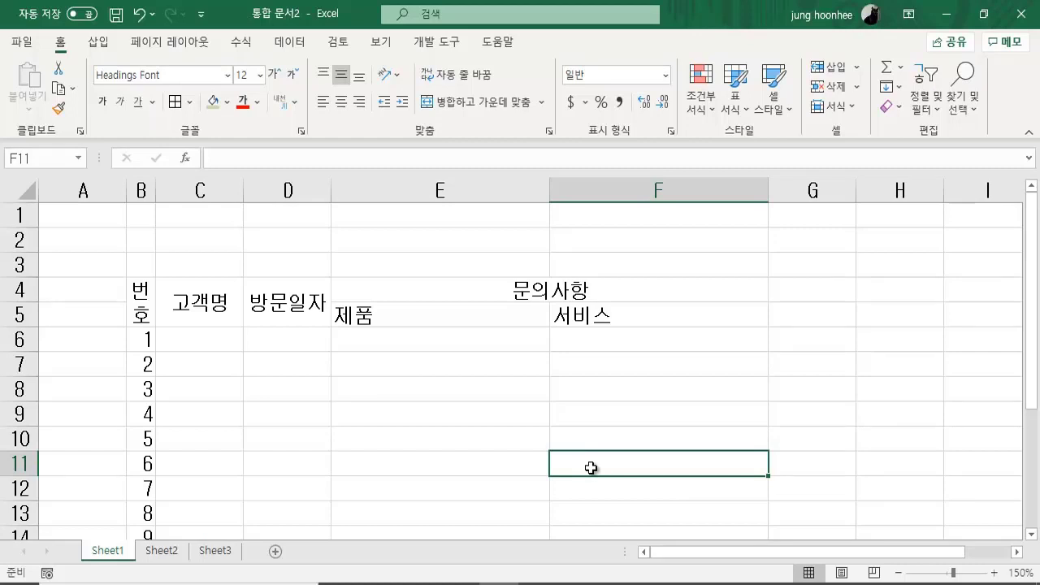
Set the row height of rows 6 through 15 to 22
click(20, 339)
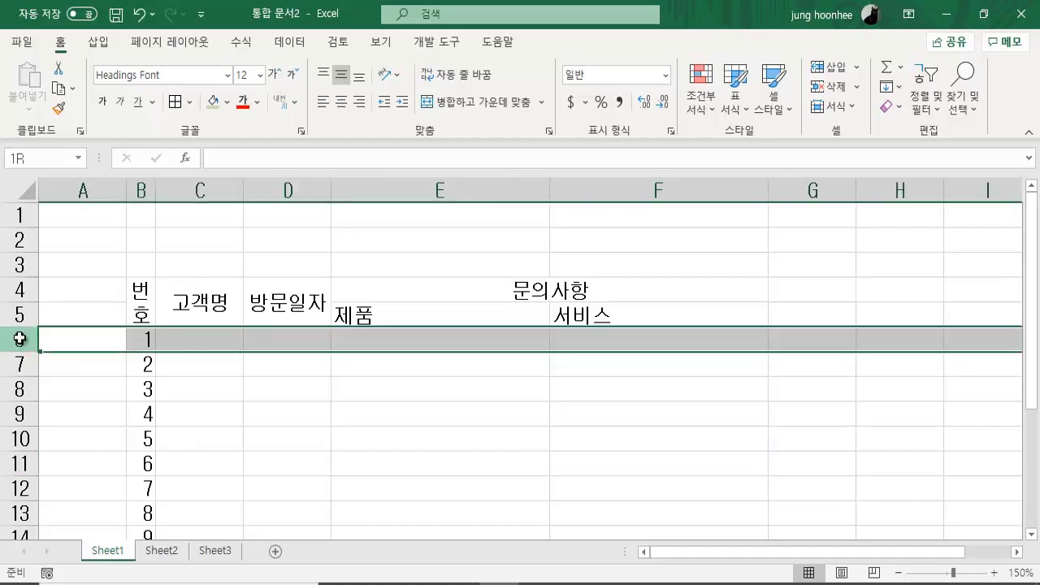
drag(20, 339, 12, 492)
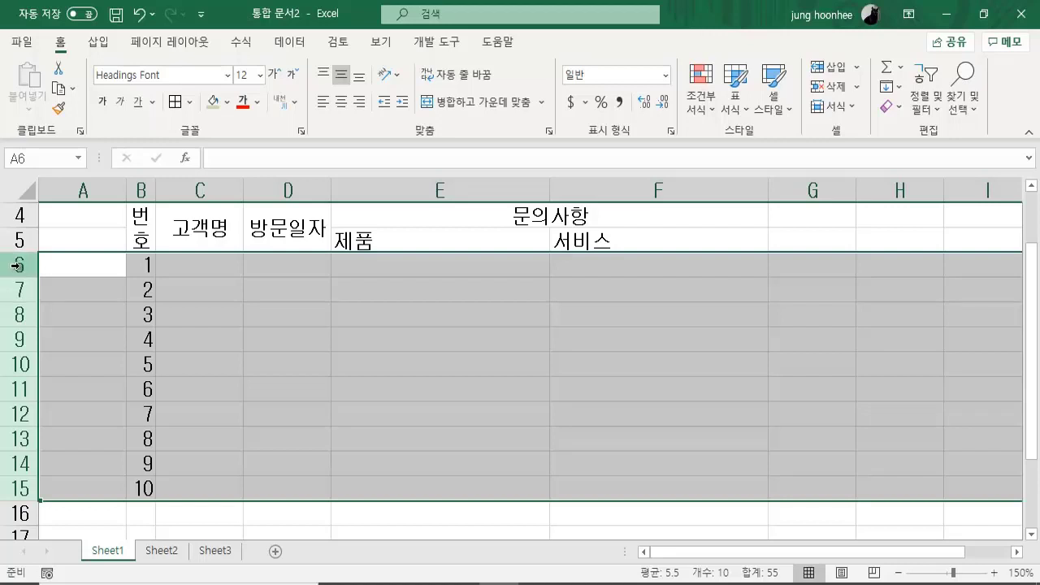
right_click(16, 265)
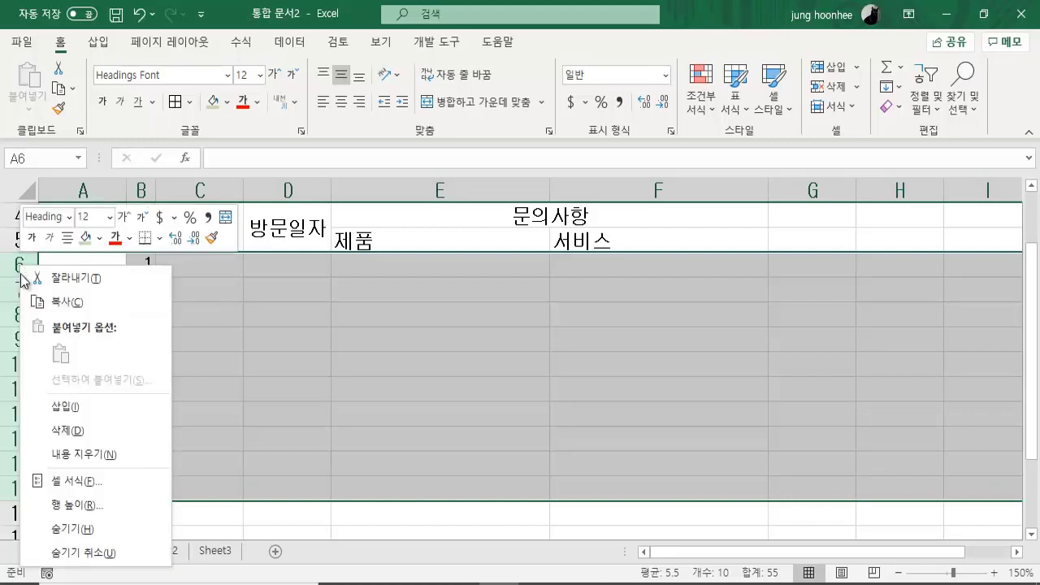
click(99, 506)
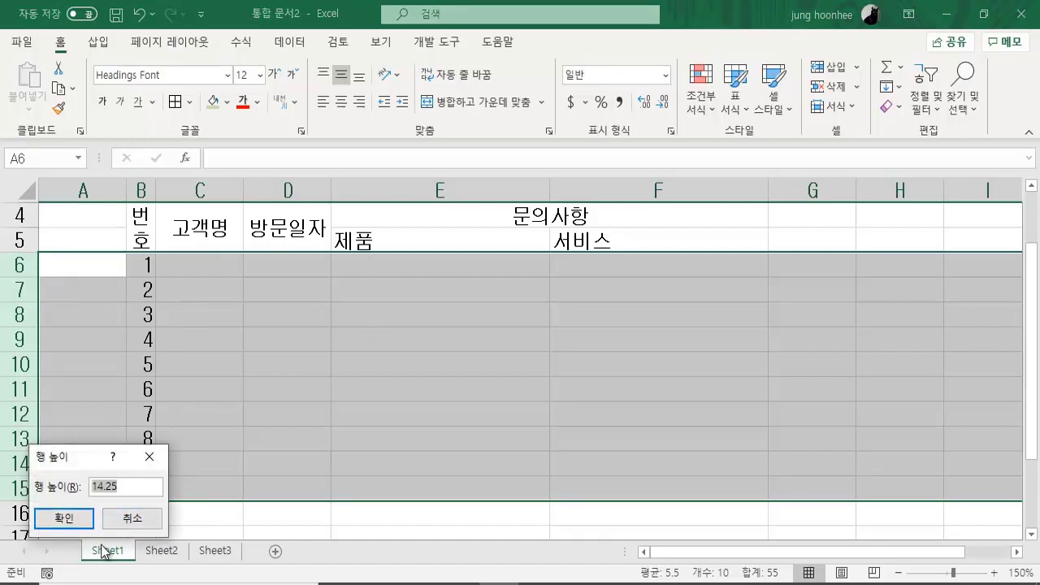
text(22)
key(Return)
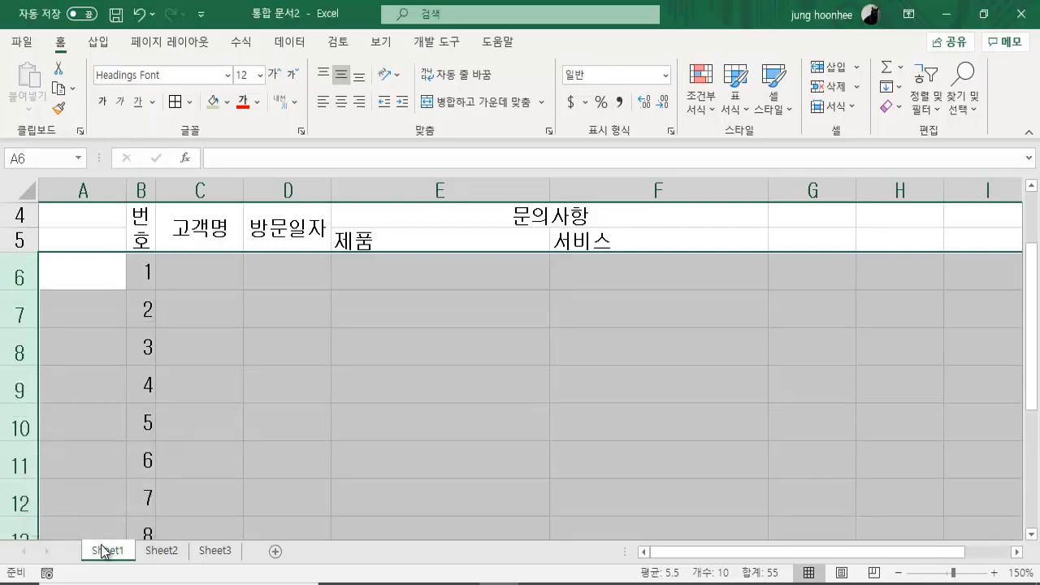
click(480, 380)
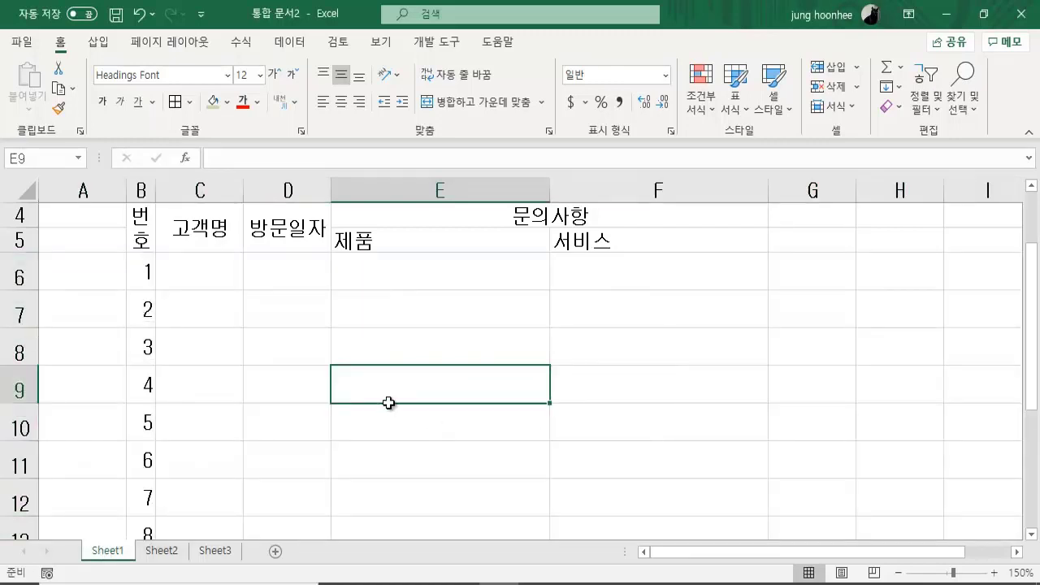
scroll(398, 411, up, 1)
scroll(457, 518, down, 5)
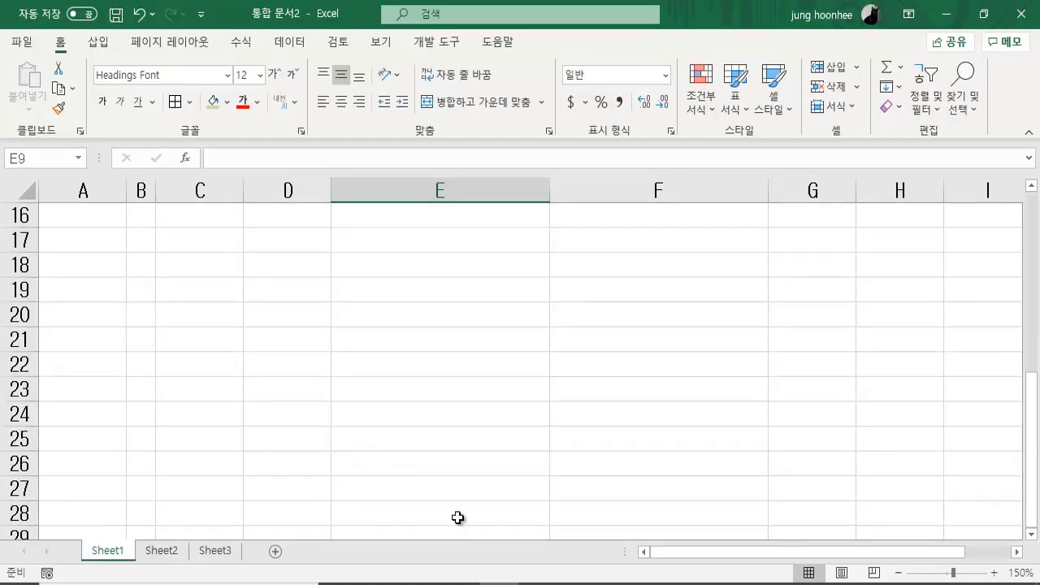
scroll(395, 455, up, 5)
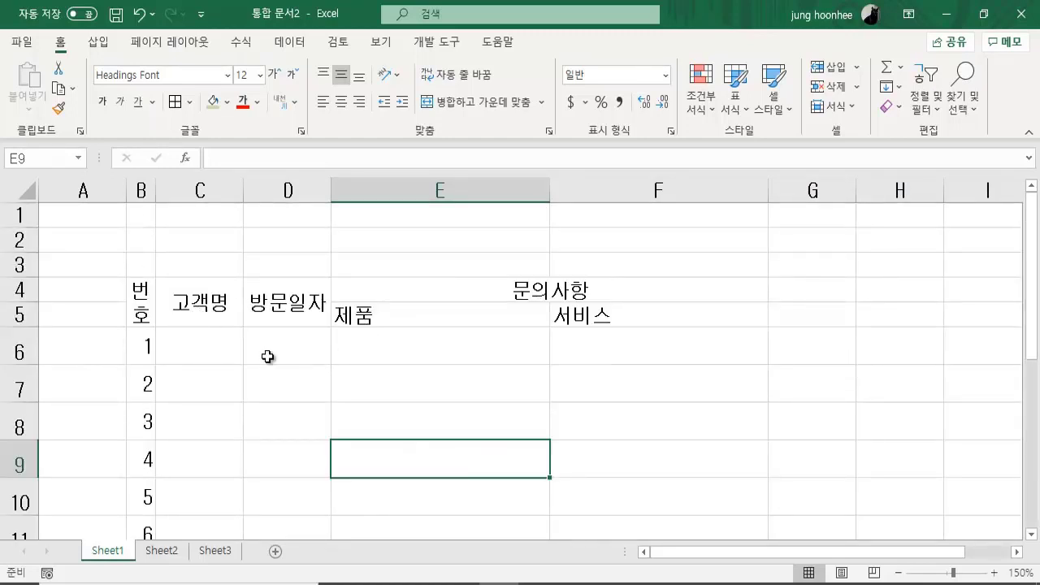
Fill the header range B4:F5 with the lightest tint of the blue theme color
click(140, 299)
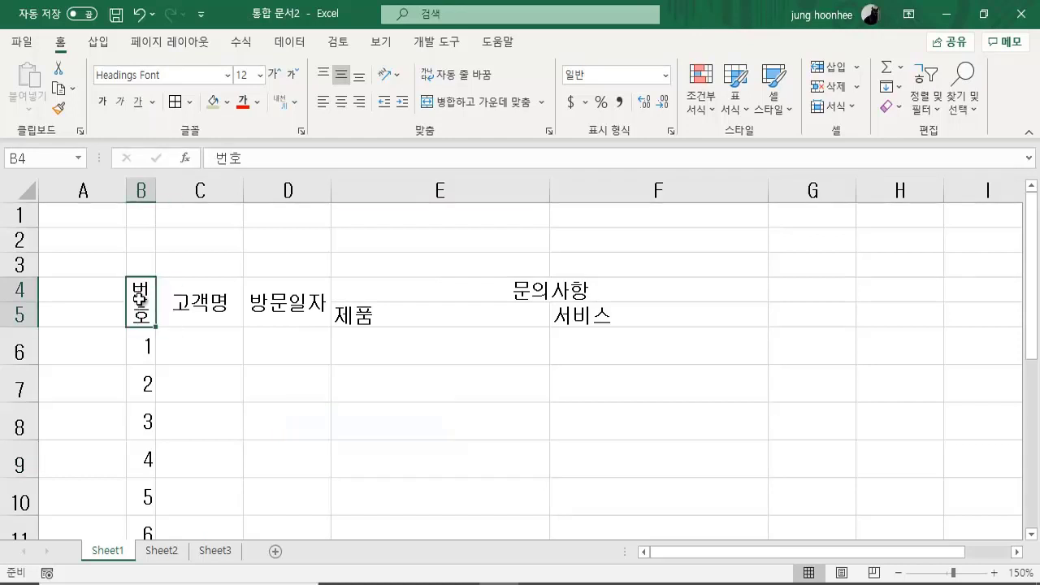
drag(144, 295, 679, 313)
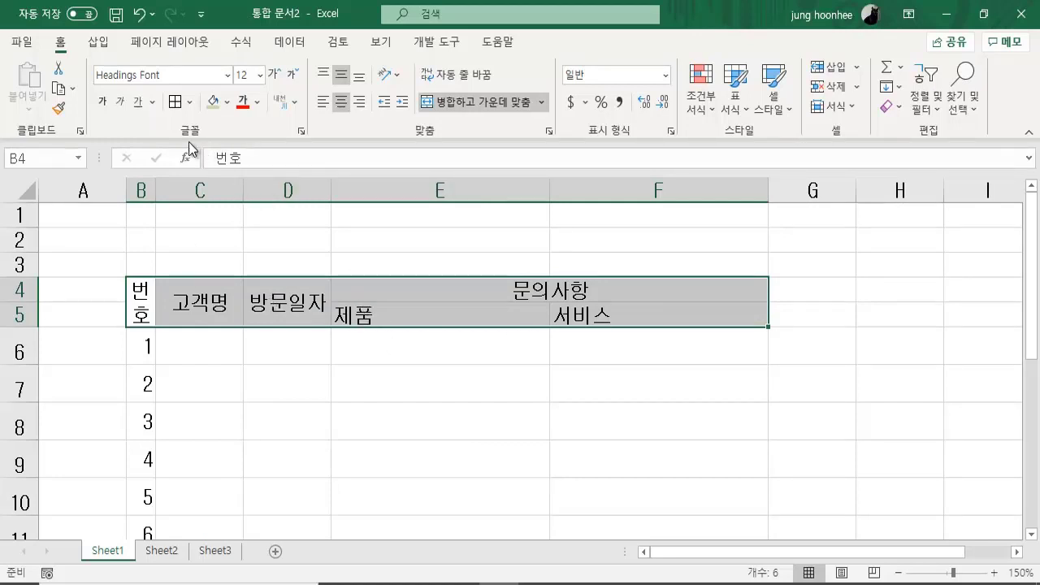
click(228, 103)
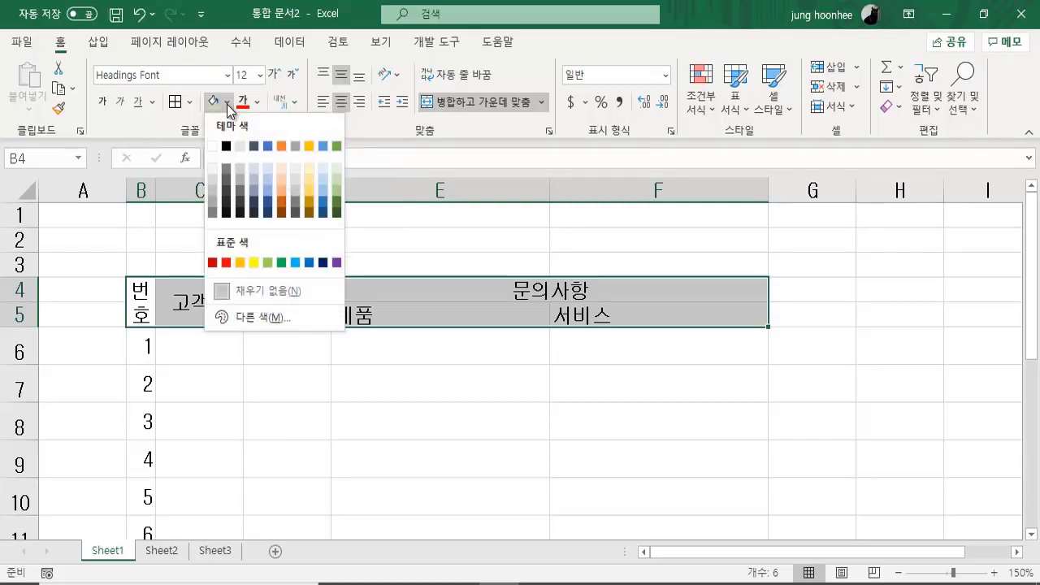
click(269, 173)
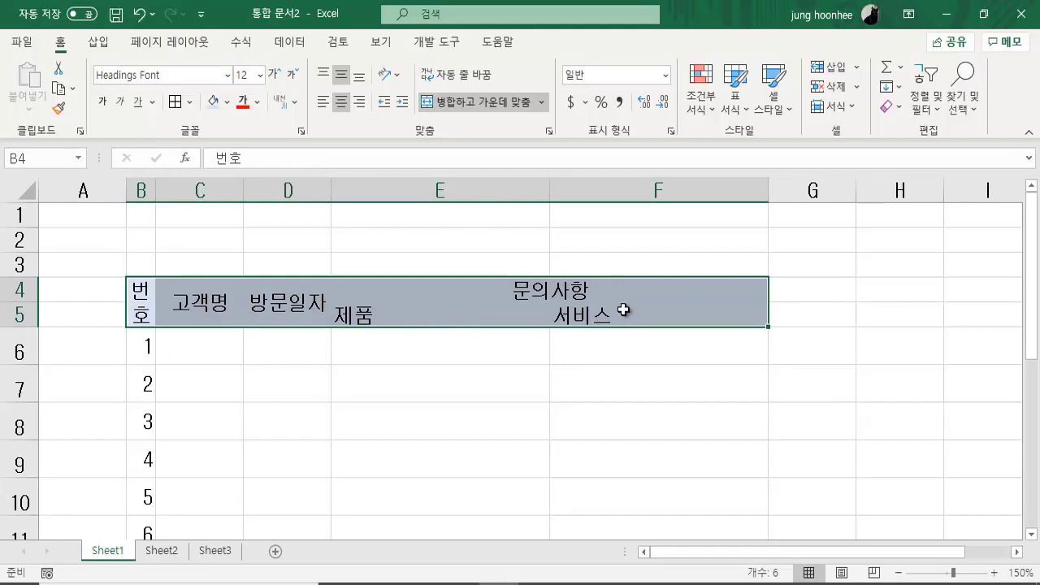
Center all header text in B4:F5 horizontally, including the 제품 and 서비스 subheaders
click(342, 103)
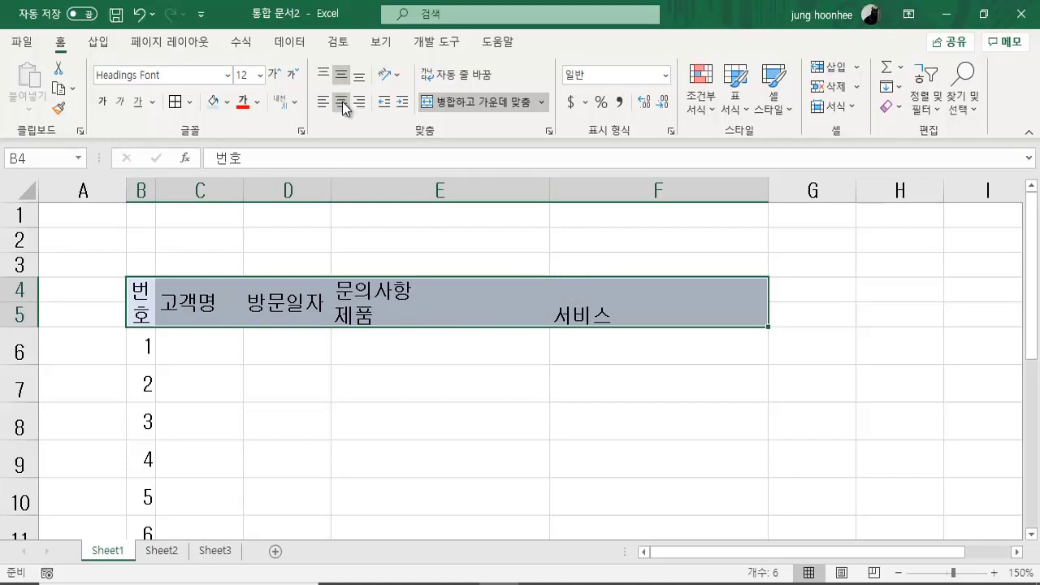
click(342, 104)
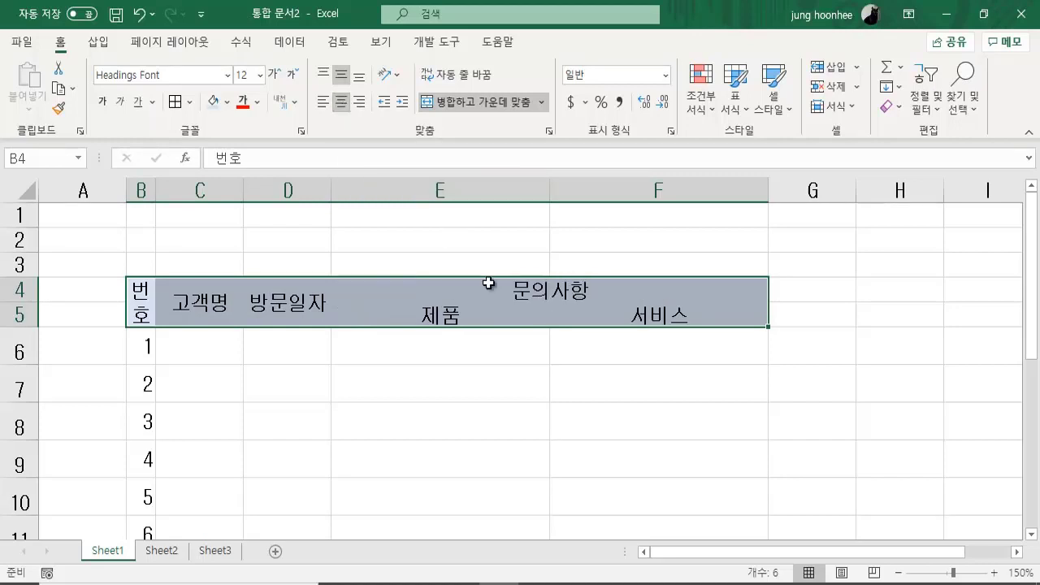
click(479, 418)
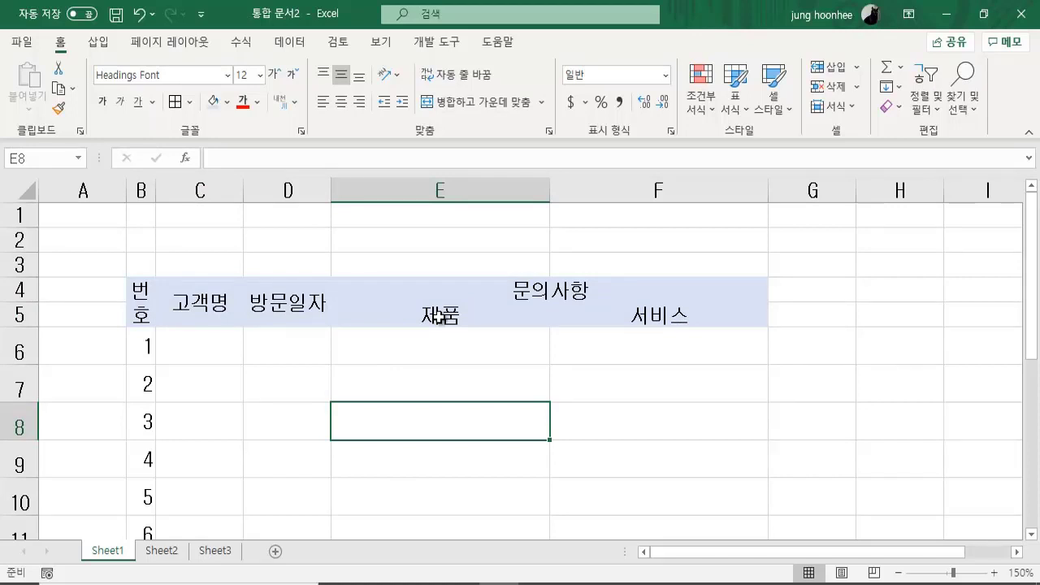
Apply all borders (모든 테두리) to the whole table range B4:F15
click(135, 300)
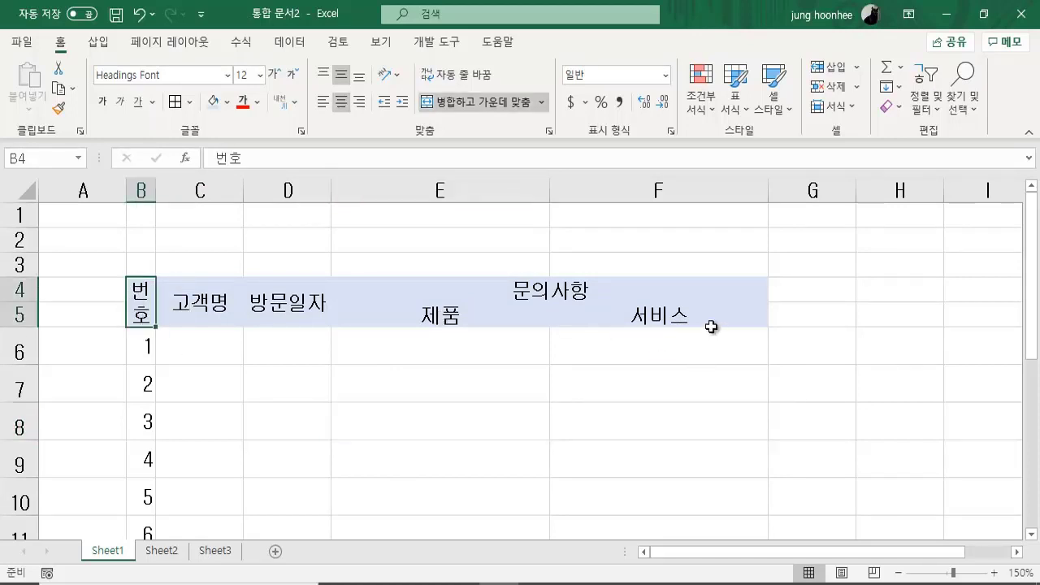
scroll(714, 326, down, 4)
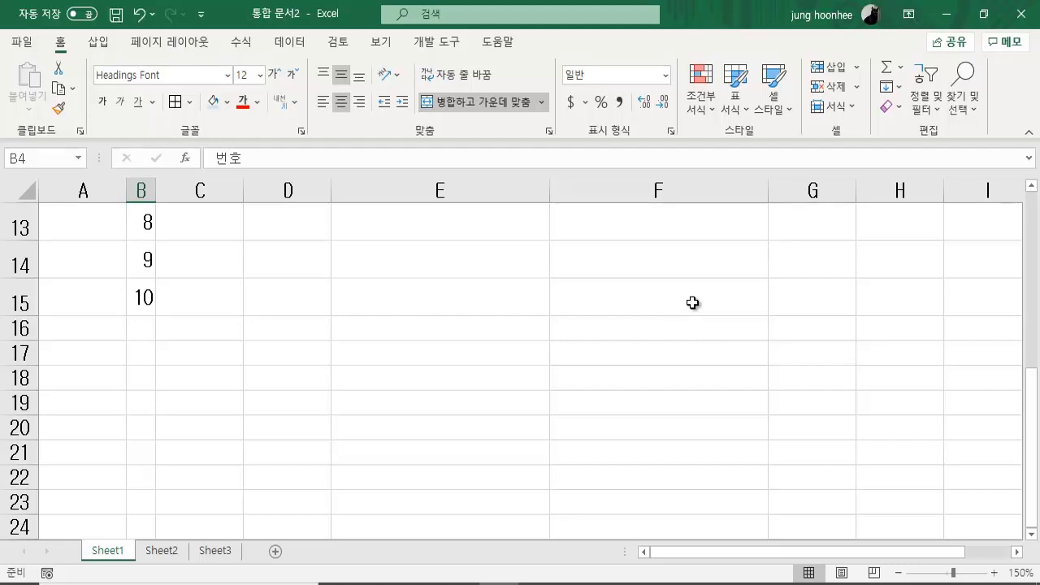
shift+click(692, 302)
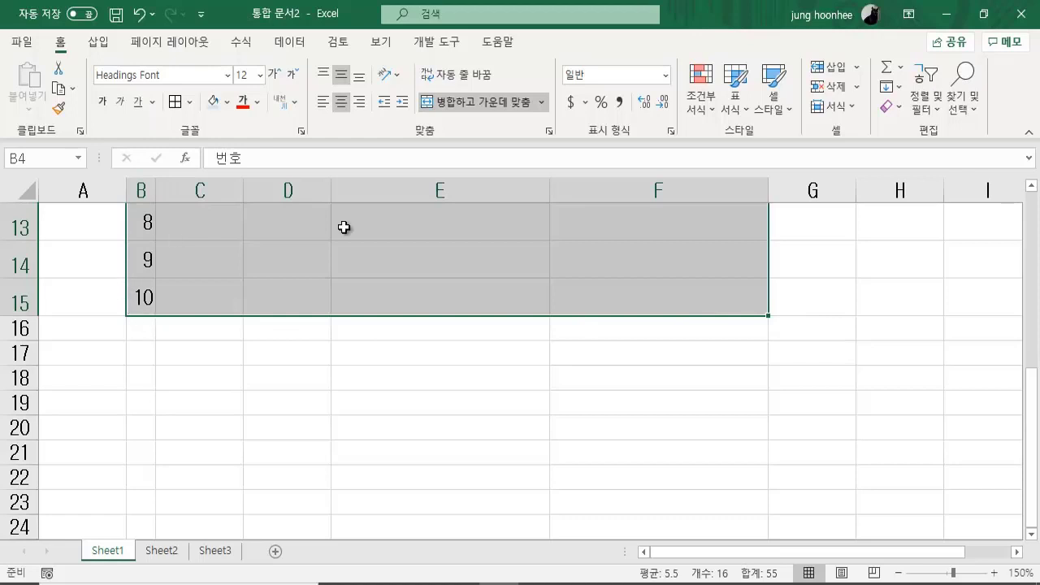
scroll(424, 278, up, 2)
scroll(424, 278, up, 2)
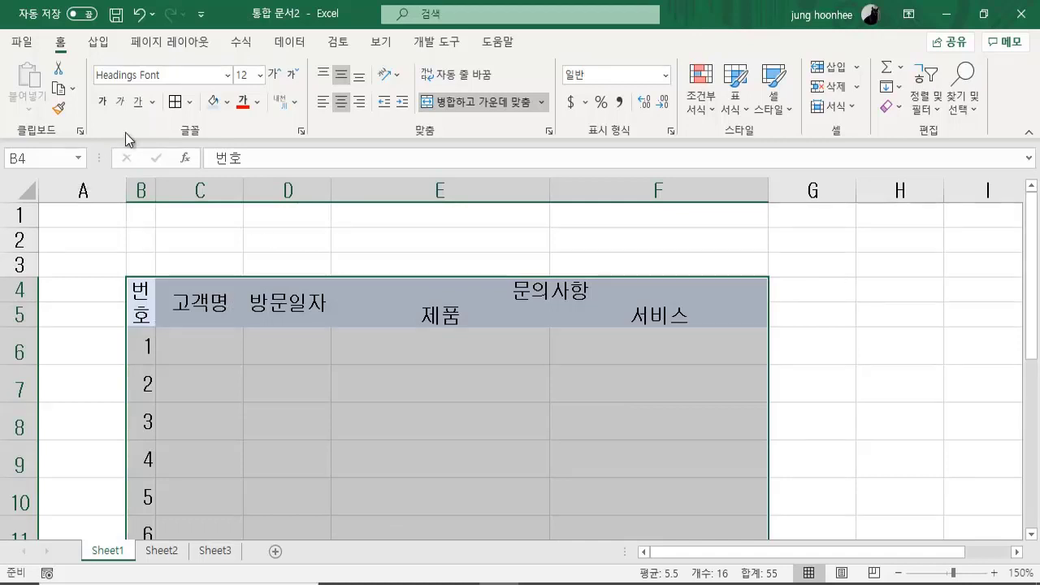
click(191, 102)
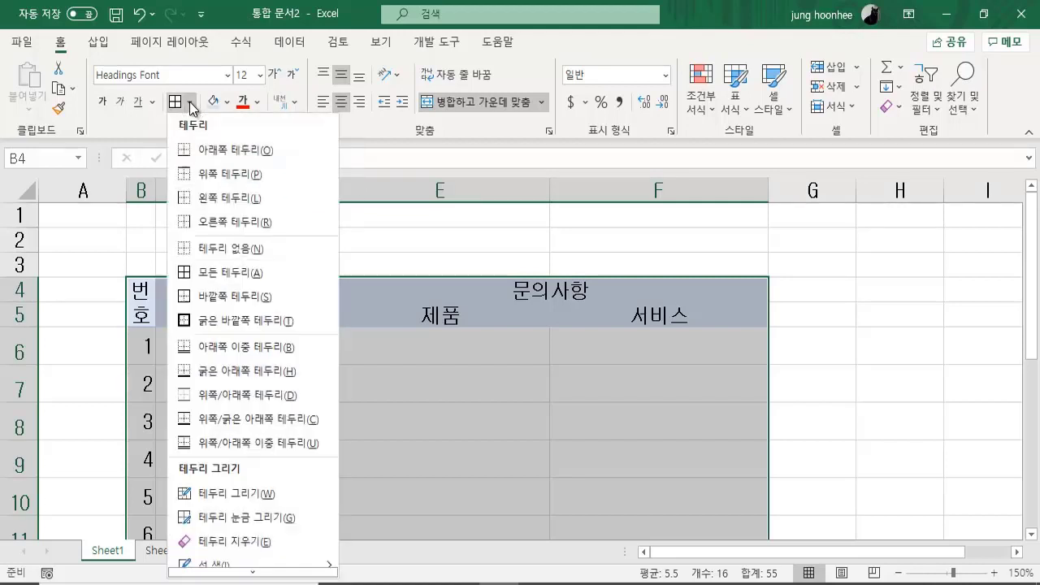
click(235, 277)
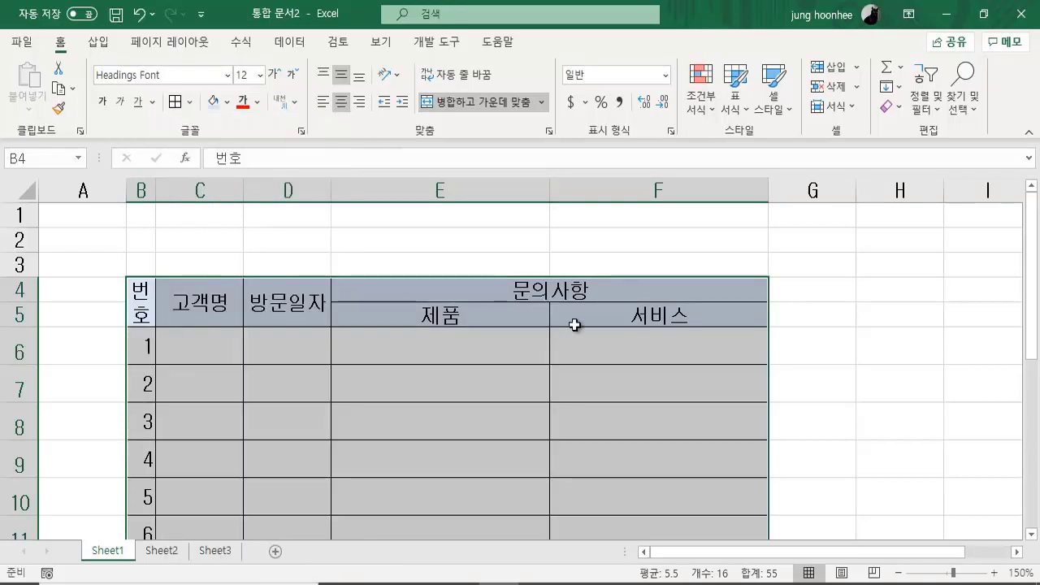
click(852, 365)
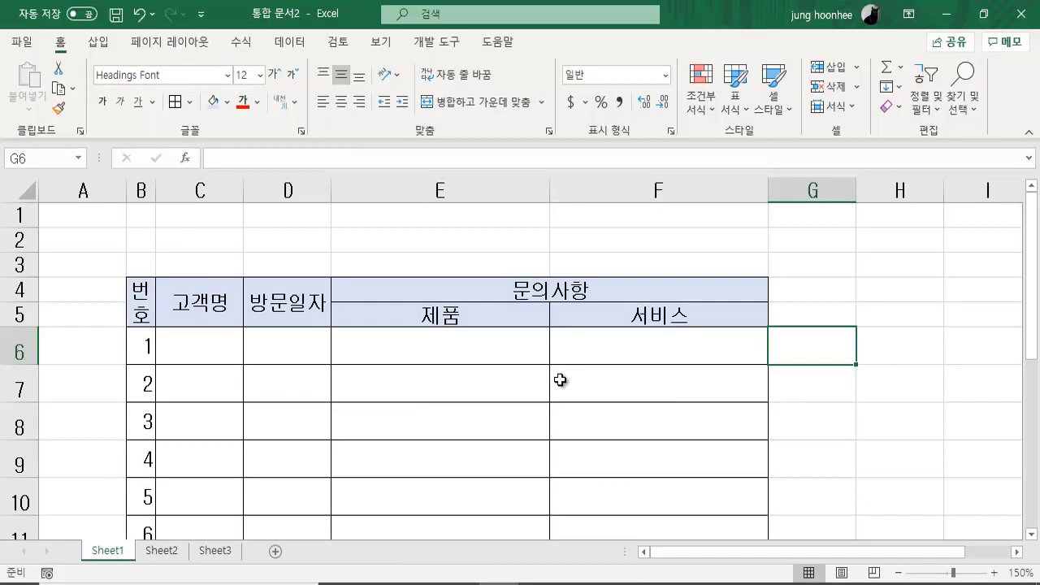
scroll(432, 406, down, 1)
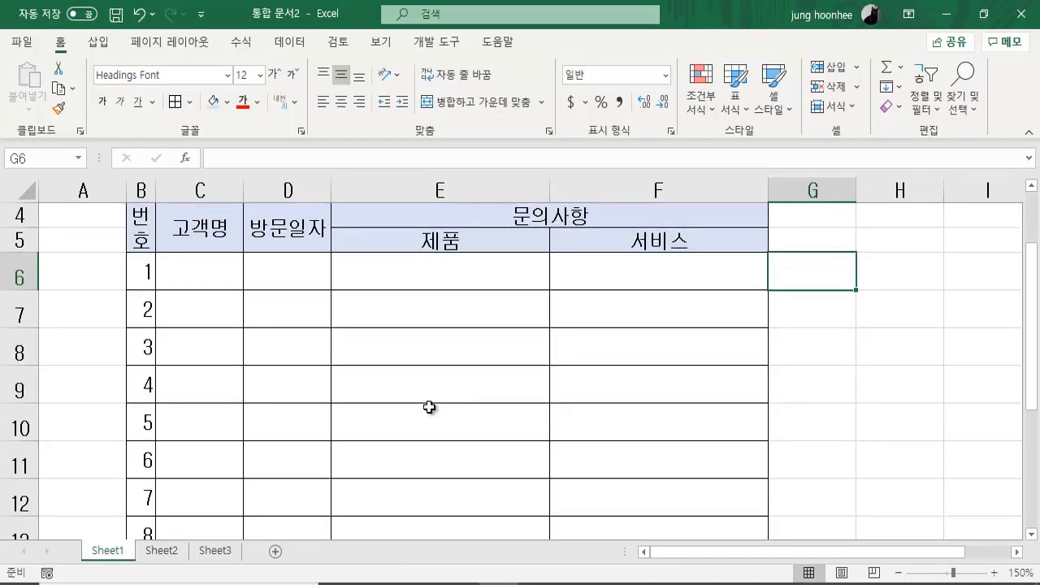
scroll(430, 407, up, 1)
scroll(578, 418, down, 2)
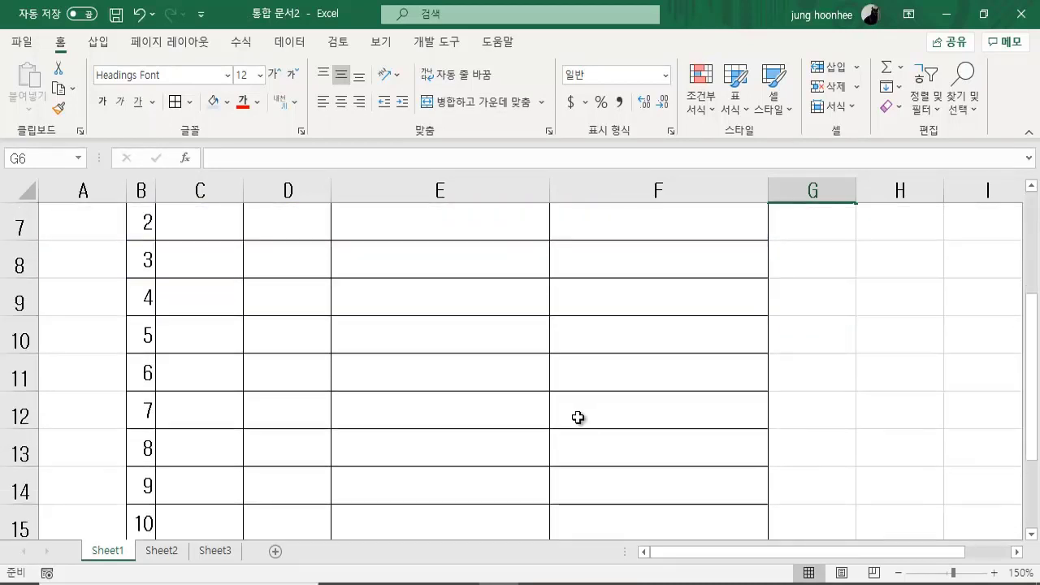
scroll(569, 423, up, 2)
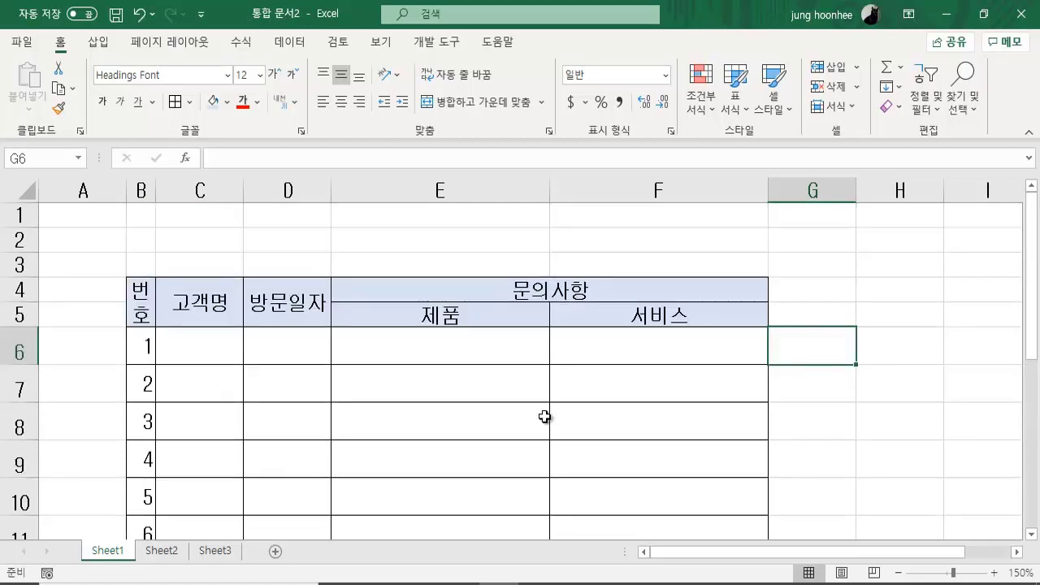
scroll(536, 390, down, 1)
scroll(349, 366, up, 1)
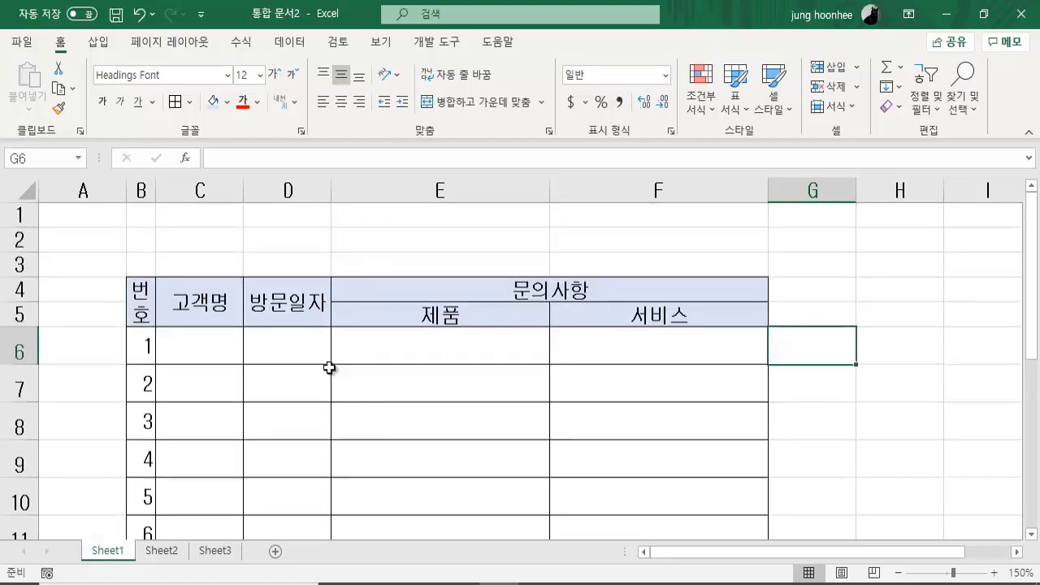
click(140, 306)
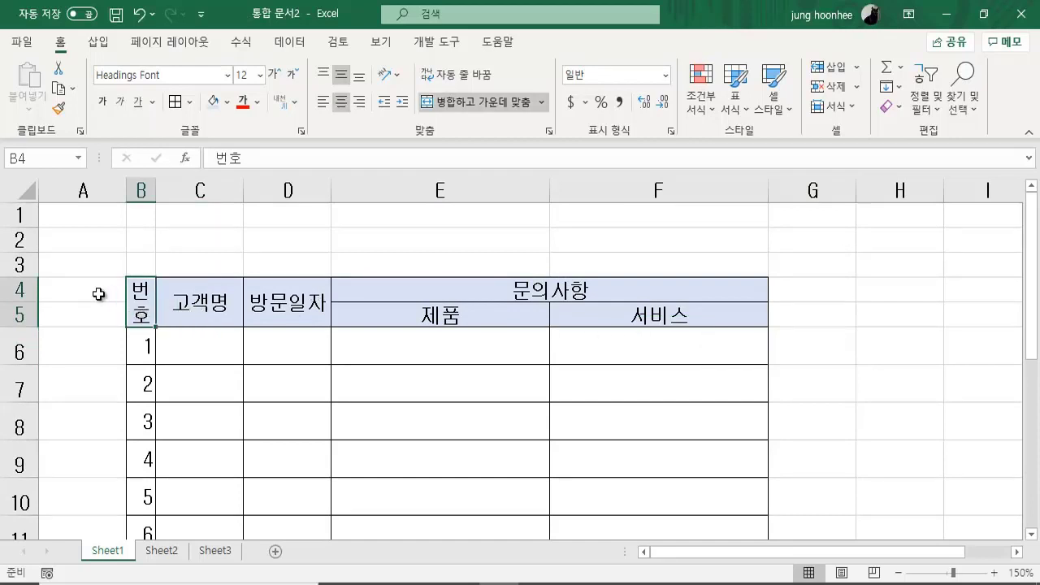
drag(140, 306, 627, 318)
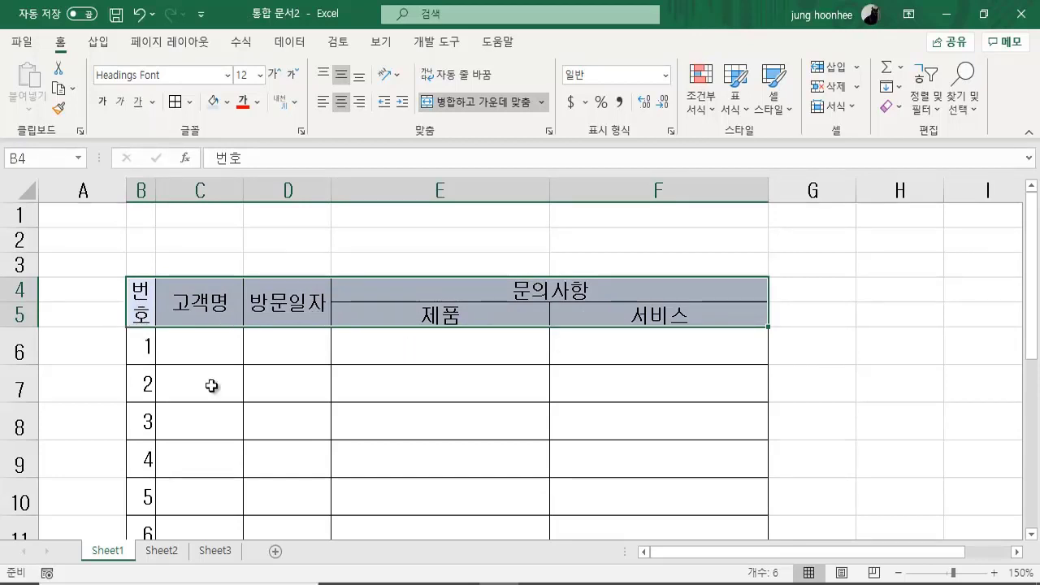
click(173, 366)
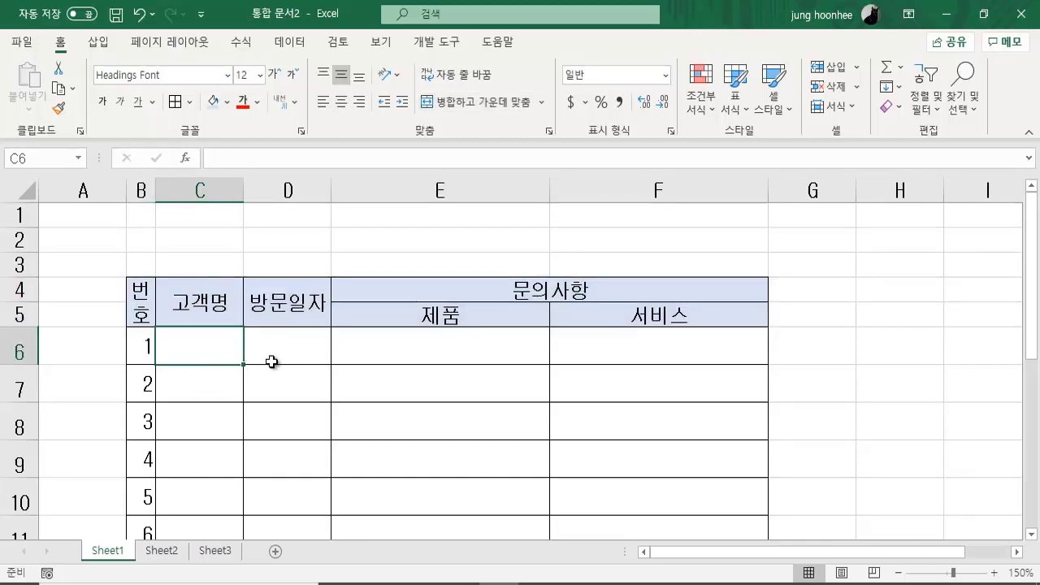
click(274, 360)
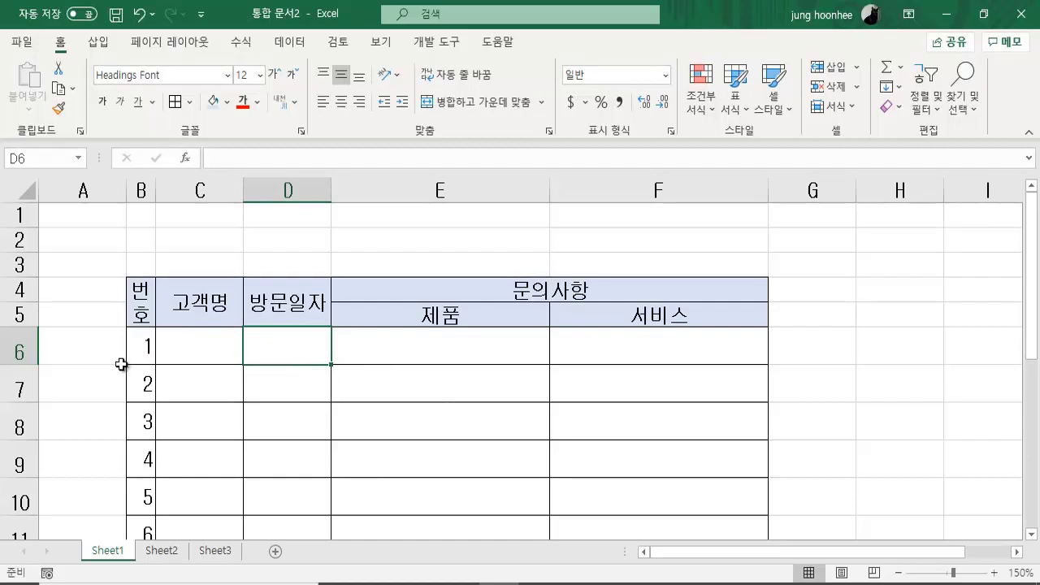
click(142, 343)
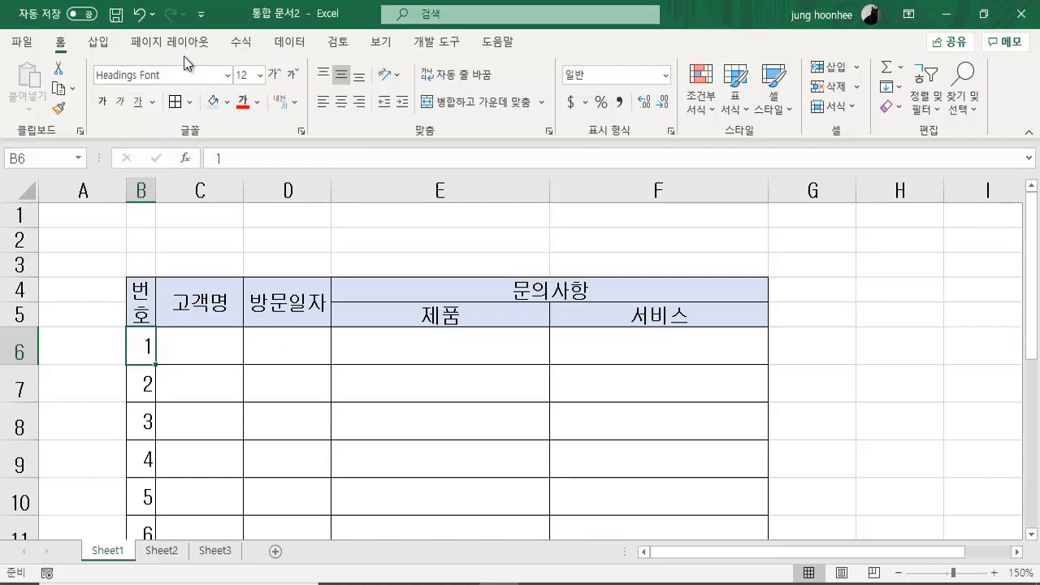
click(191, 102)
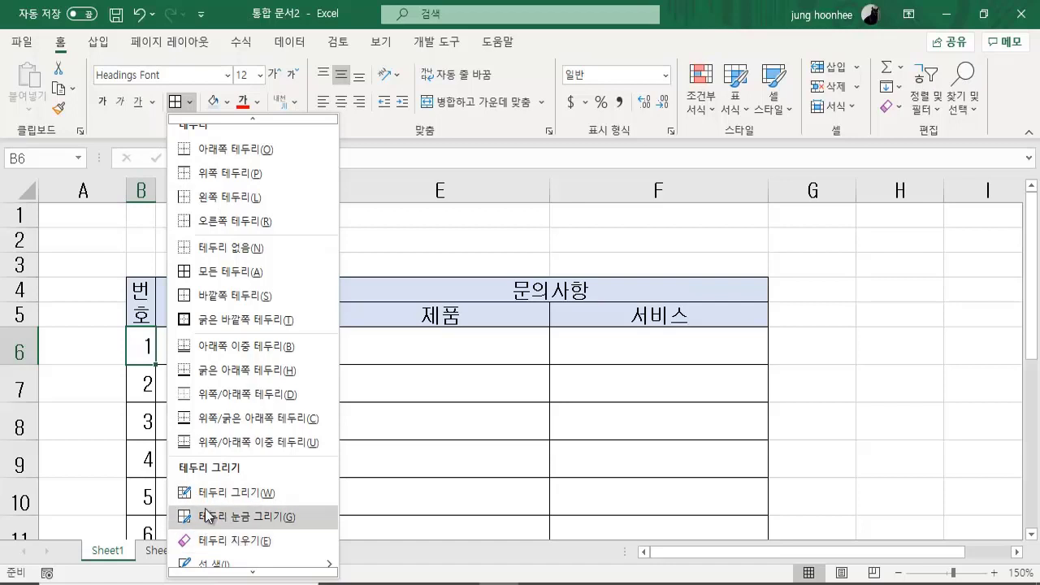
click(857, 410)
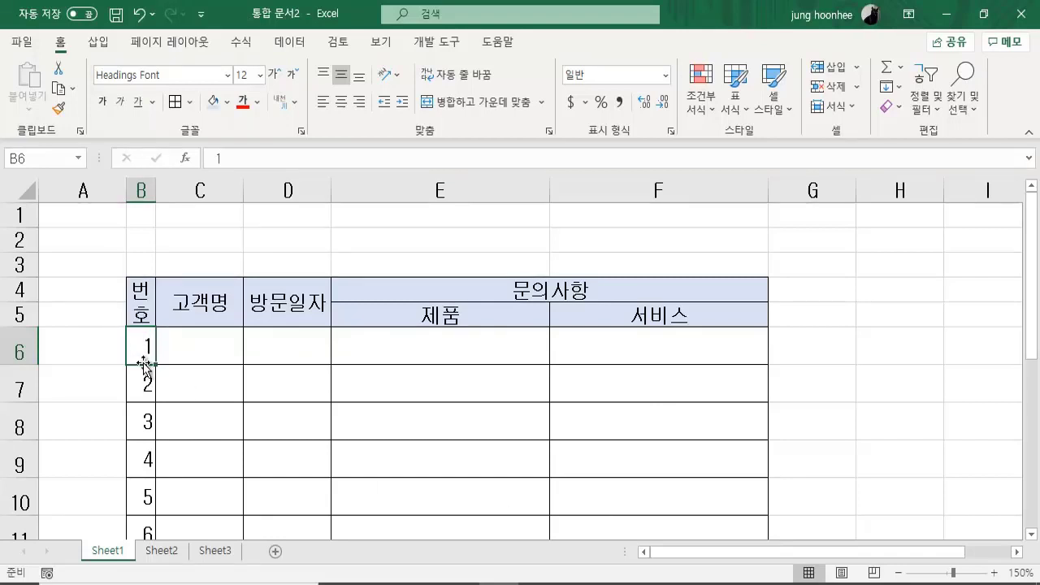
Change the inside borders of the numbered body range B6:F15 to a dotted line, keeping the solid outline
drag(143, 347, 641, 490)
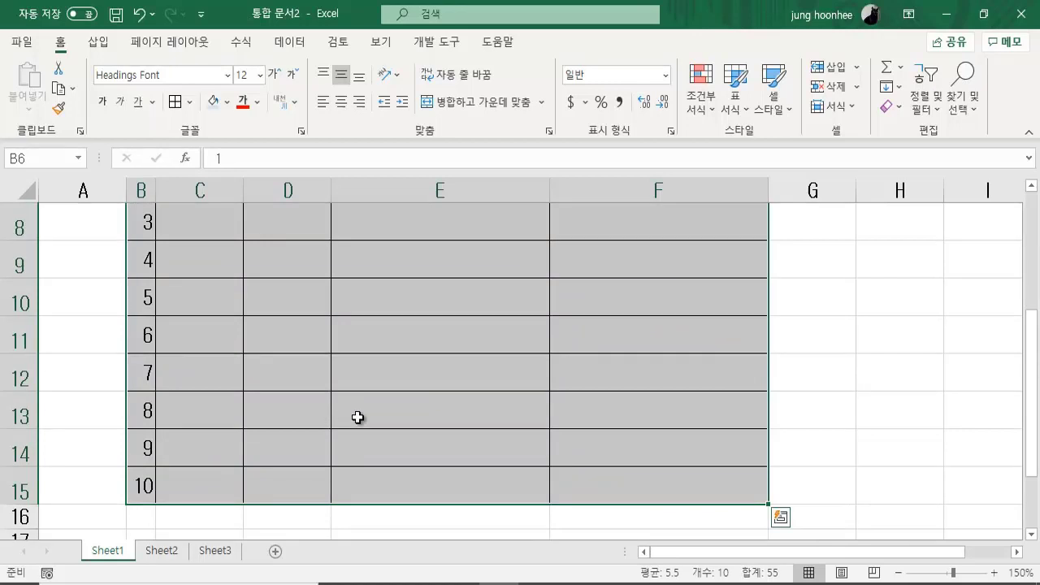
scroll(358, 416, up, 3)
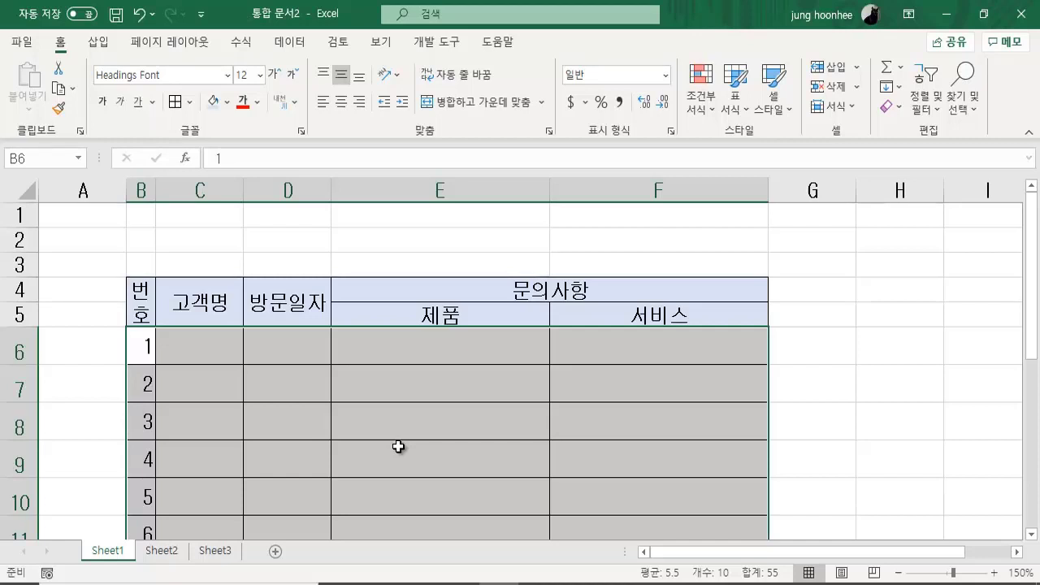
key(ctrl+1)
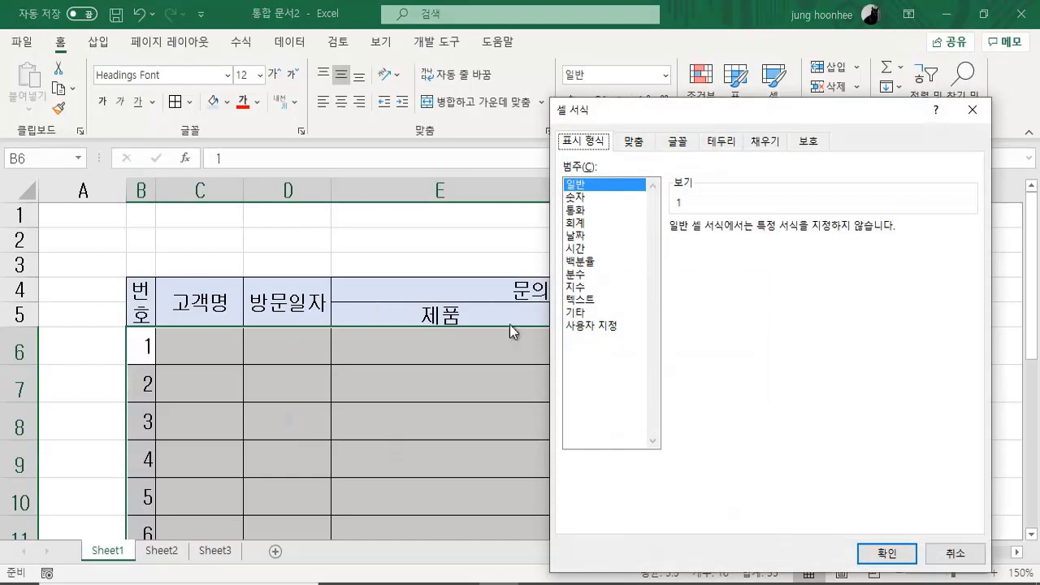
drag(625, 110, 480, 71)
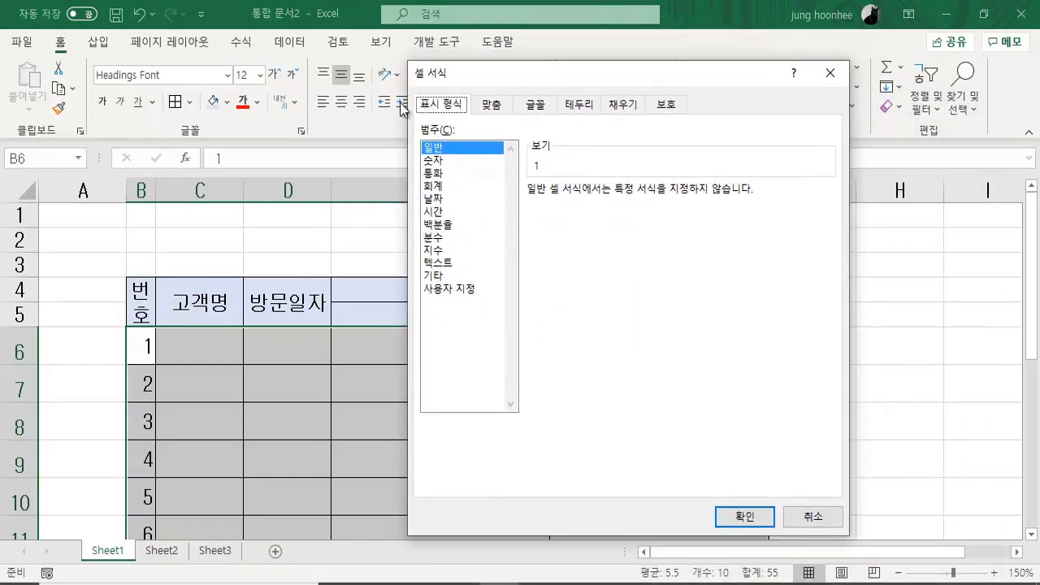
click(579, 103)
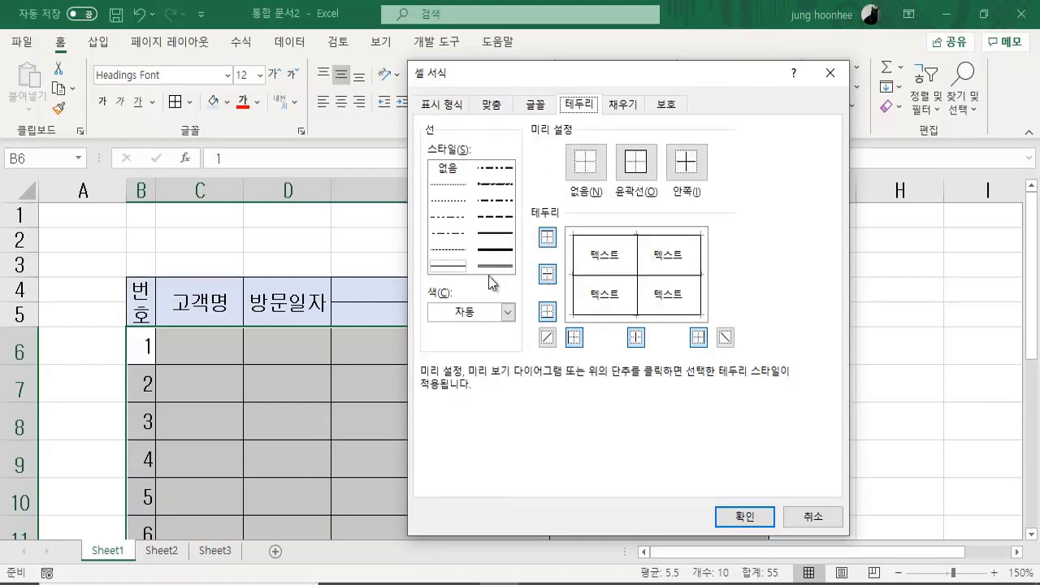
click(450, 201)
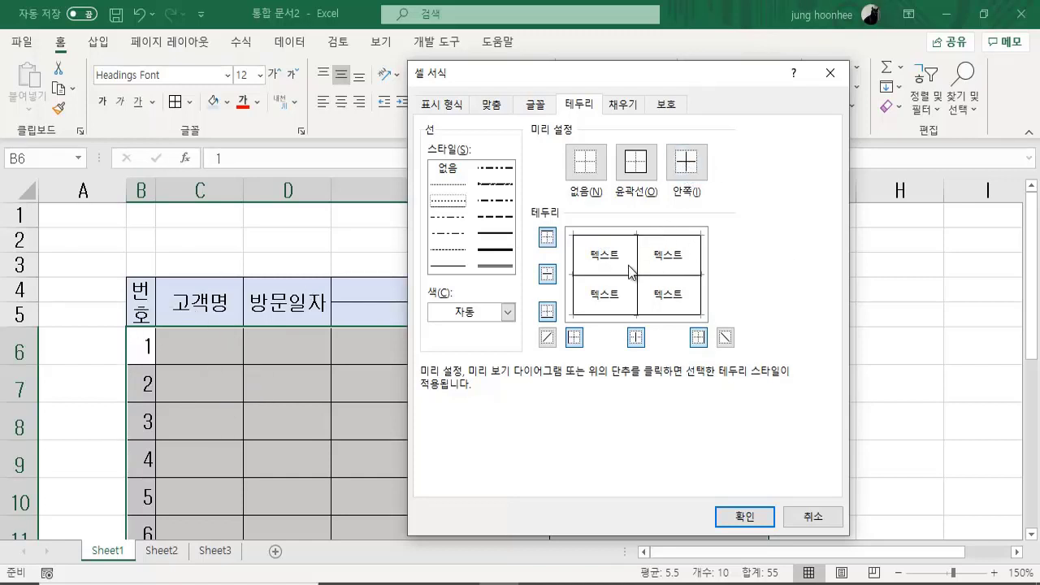
click(685, 167)
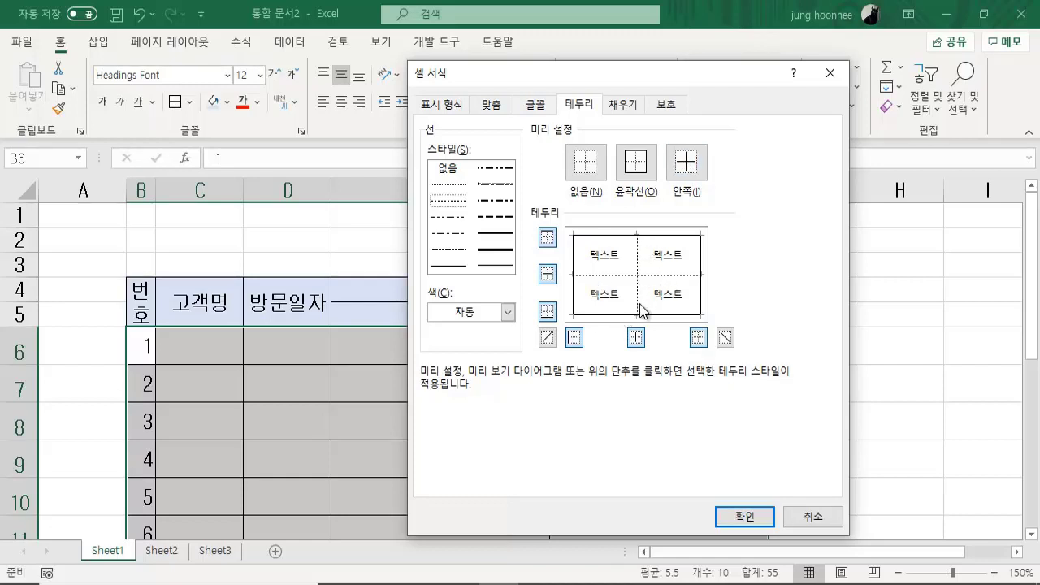
click(758, 518)
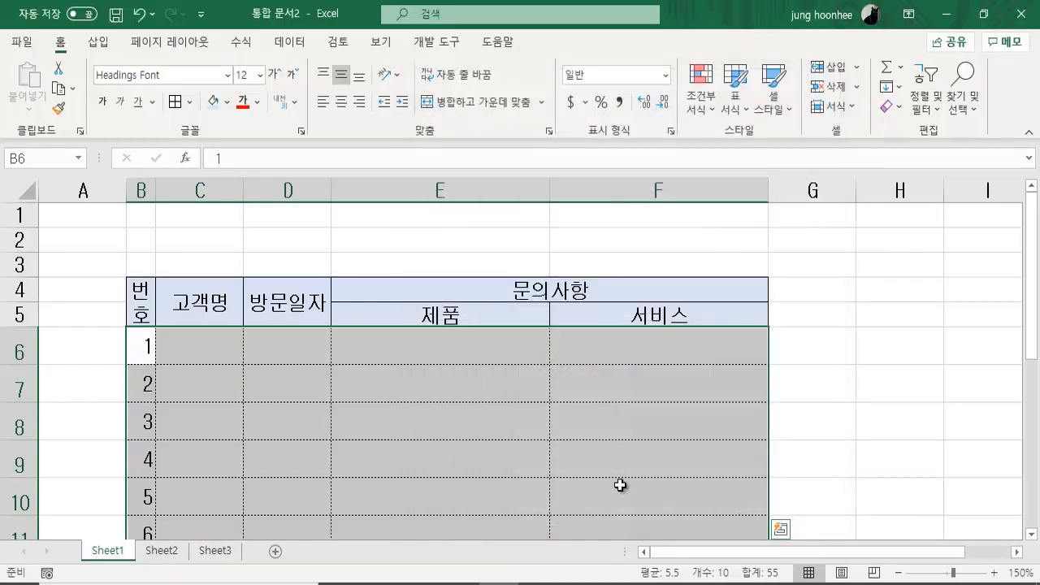
click(872, 368)
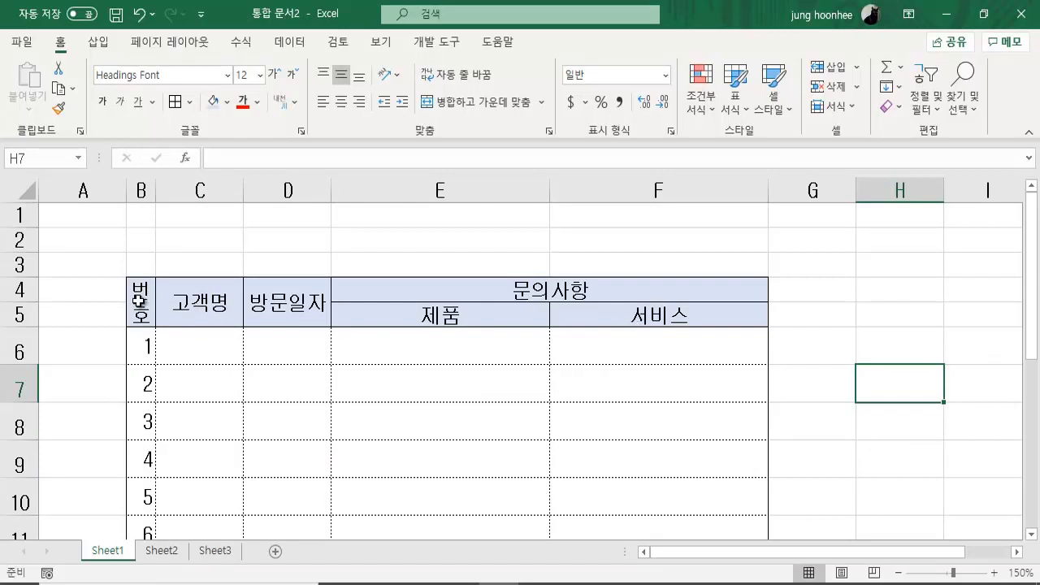
Apply a double-line bottom border to the header range B4:F5
drag(139, 300, 643, 307)
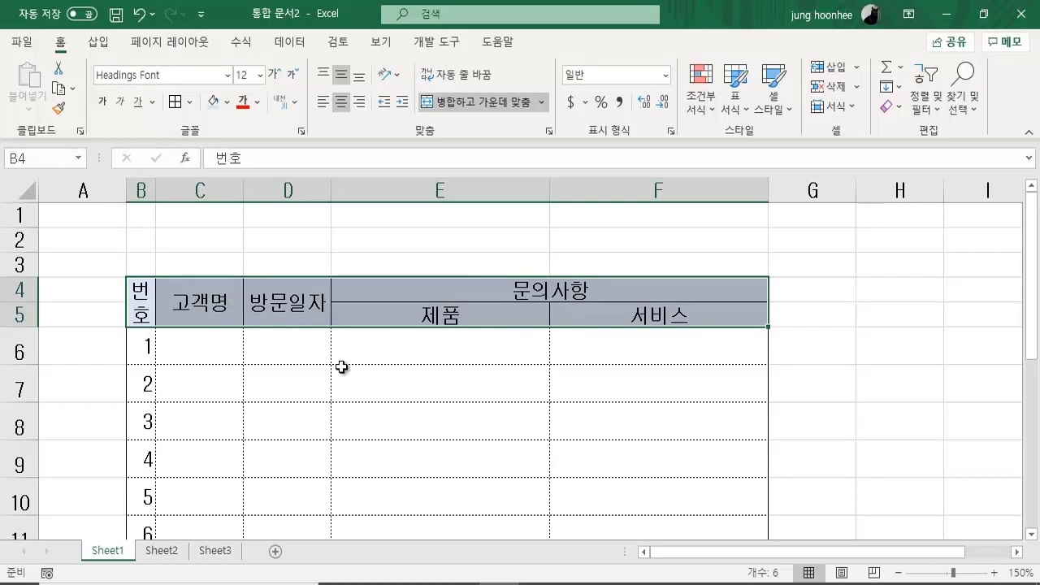
key(ctrl+1)
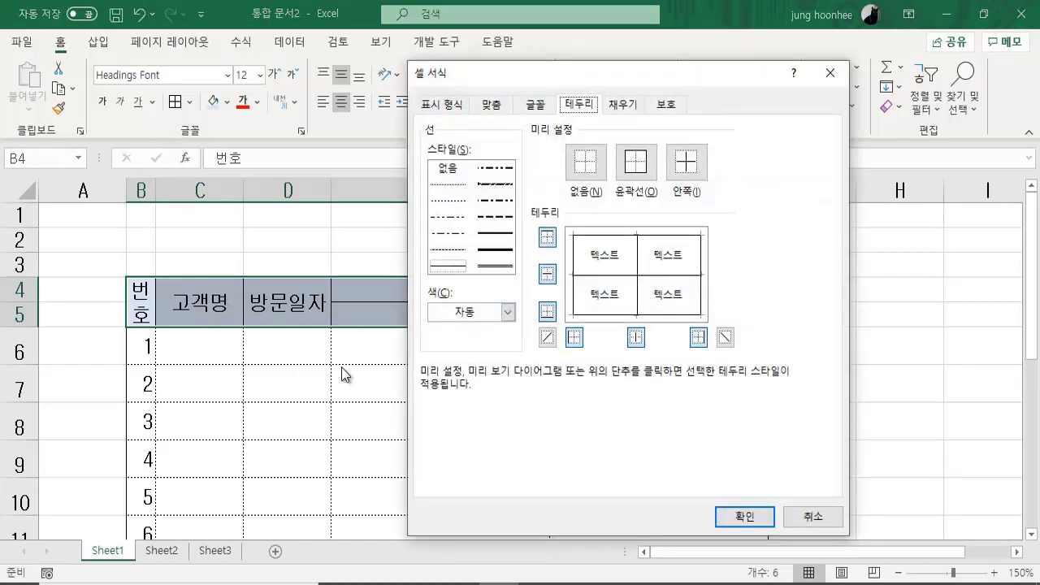
click(494, 267)
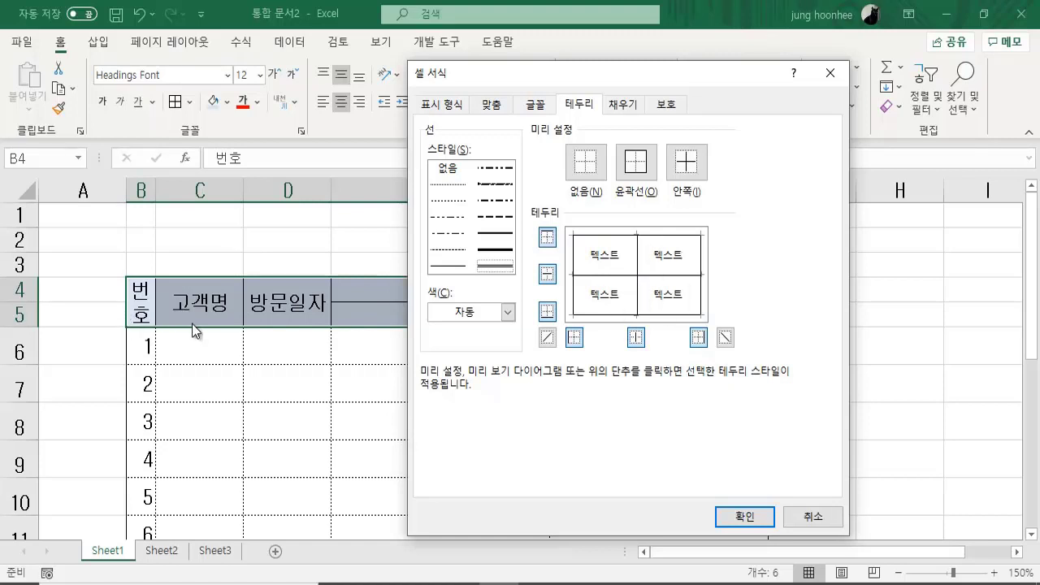
click(546, 313)
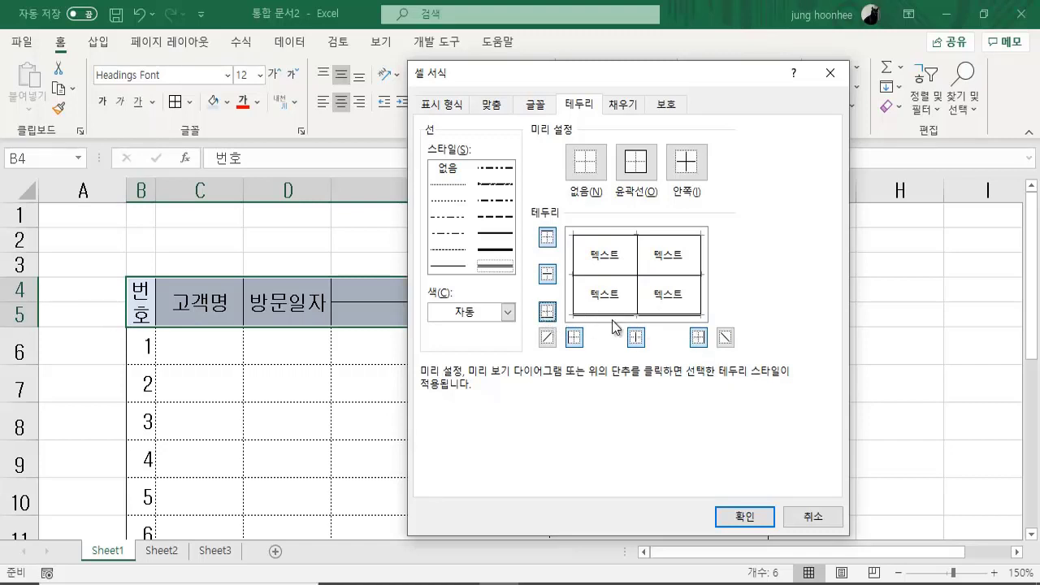
click(734, 518)
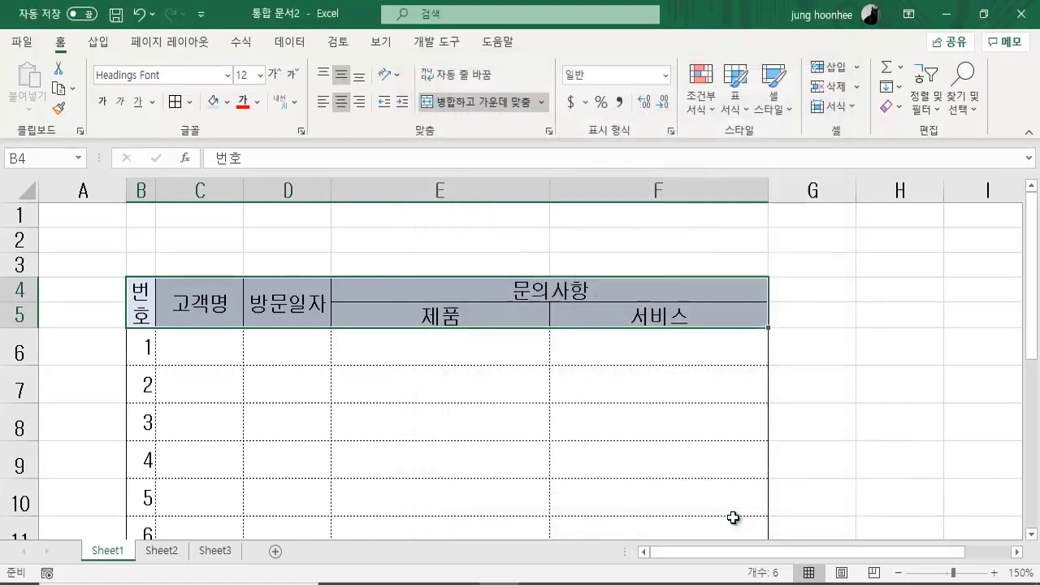
click(843, 355)
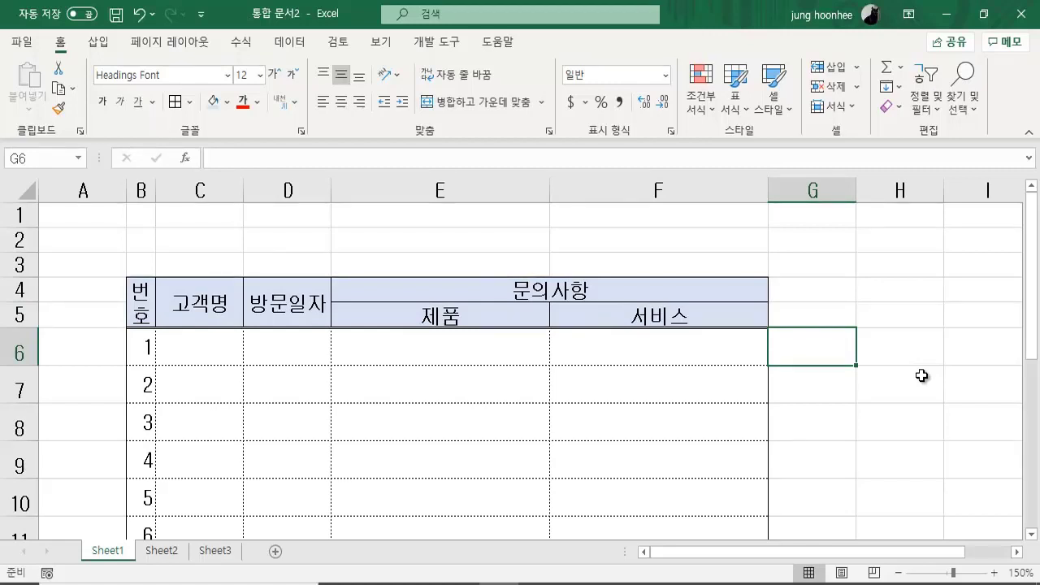
Apply a medium-thick solid outline (윤곽선) around the whole table range B4:F15
click(137, 296)
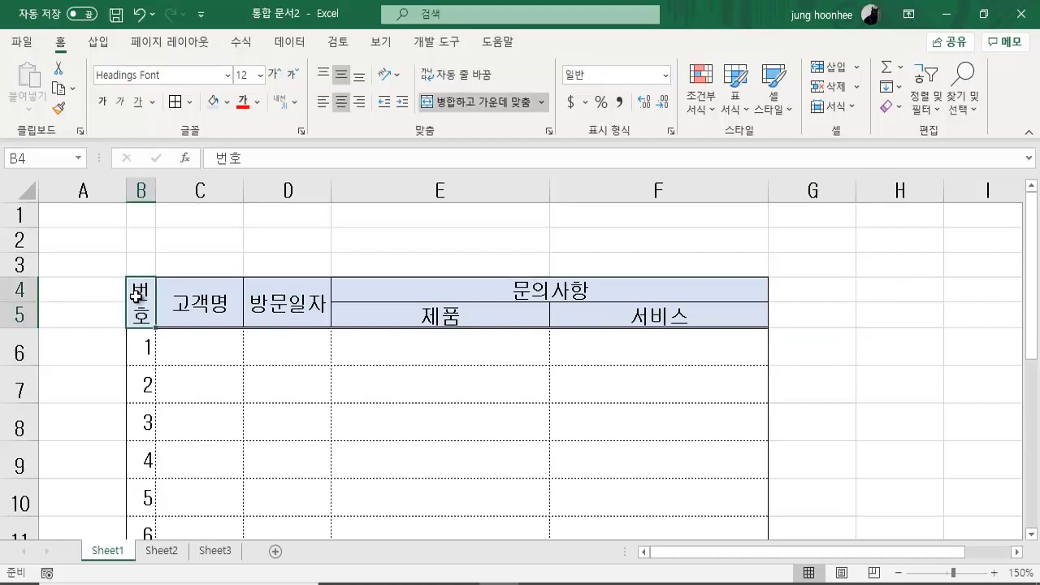
scroll(742, 479, down, 1)
scroll(743, 480, down, 5)
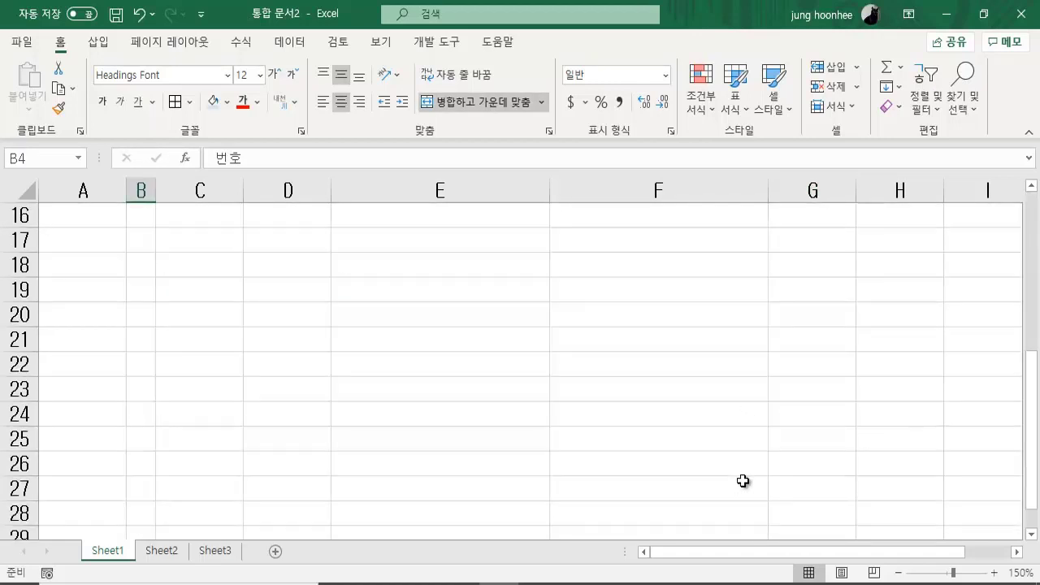
scroll(726, 325, up, 2)
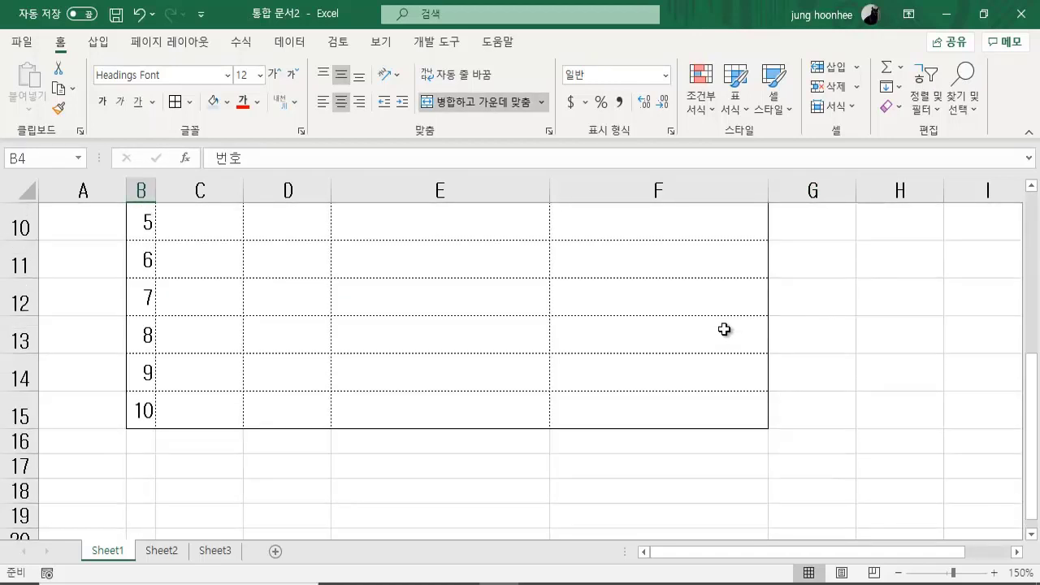
shift+click(686, 417)
scroll(715, 358, up, 3)
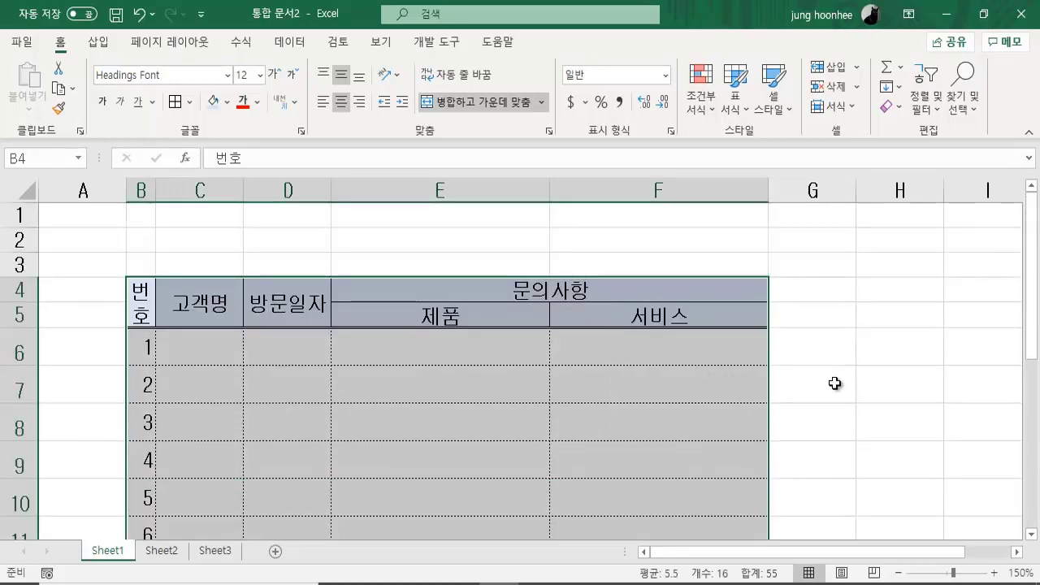
key(ctrl+1)
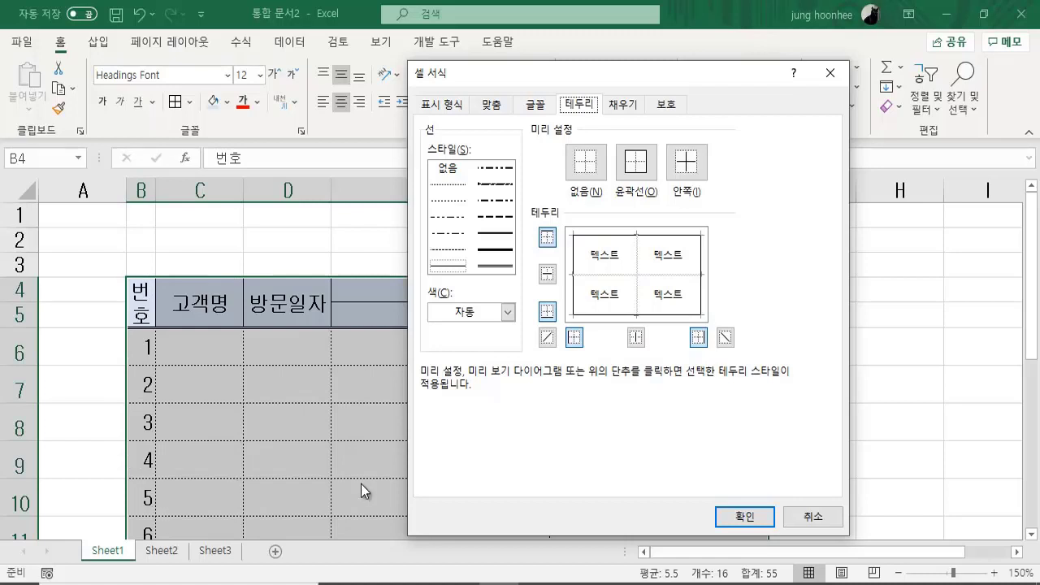
click(500, 235)
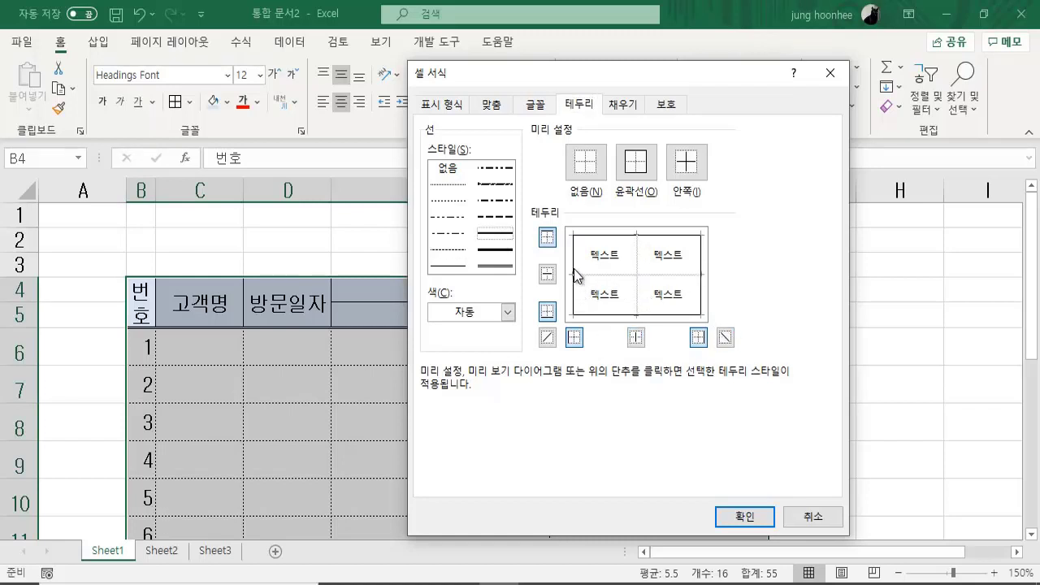
click(633, 166)
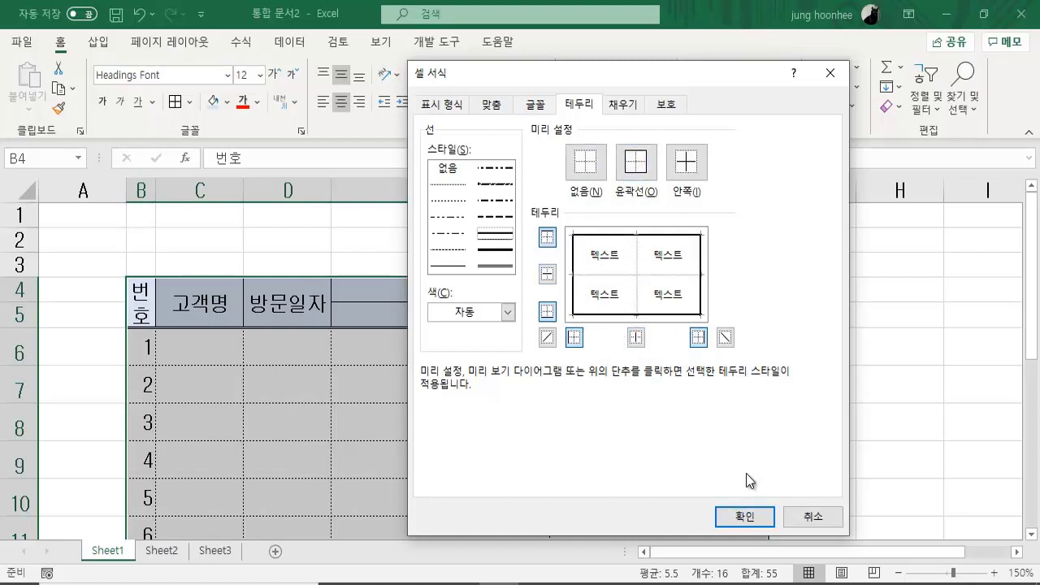
click(755, 520)
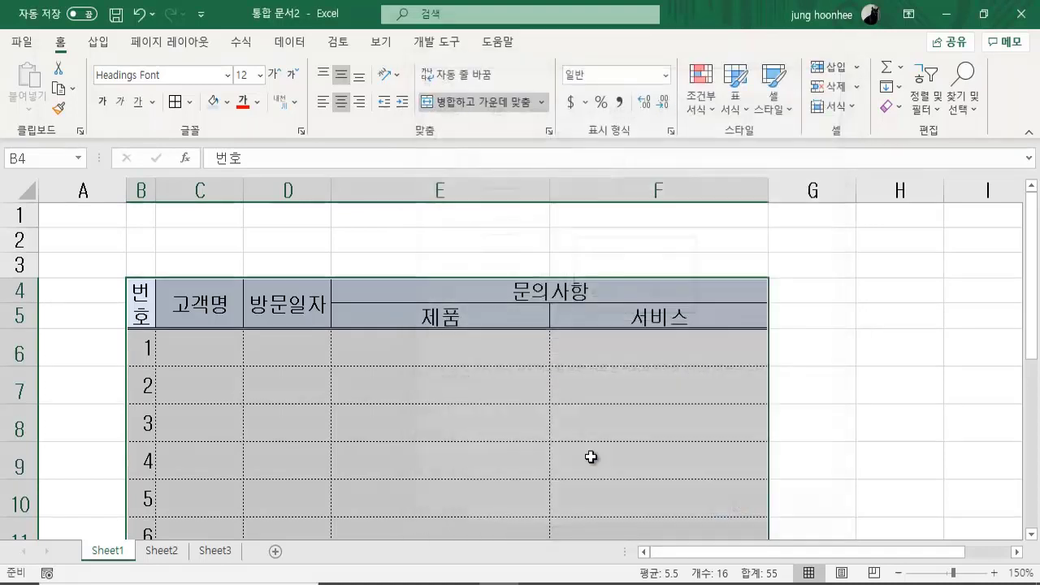
click(894, 375)
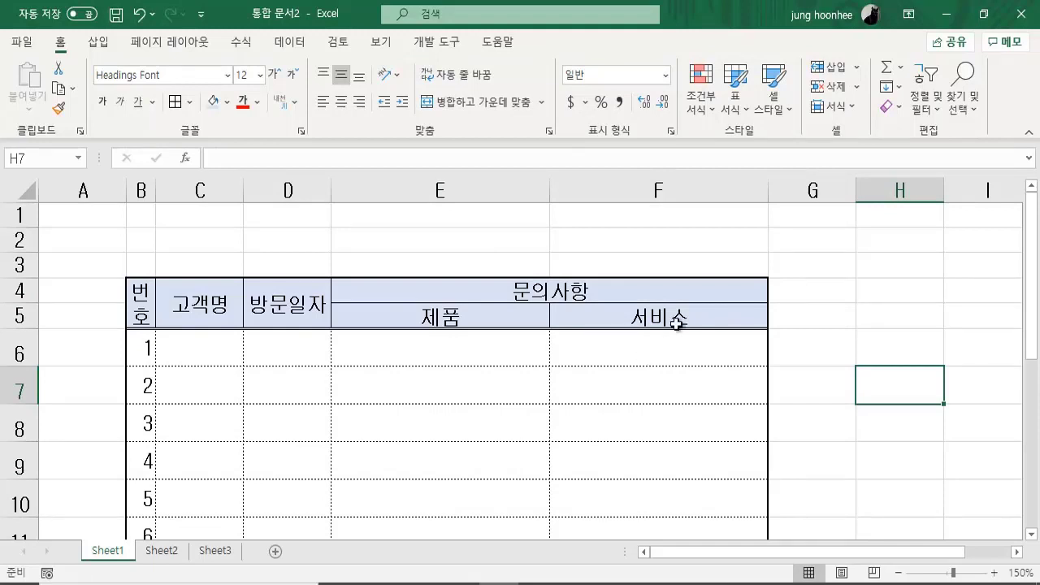
click(271, 357)
click(232, 361)
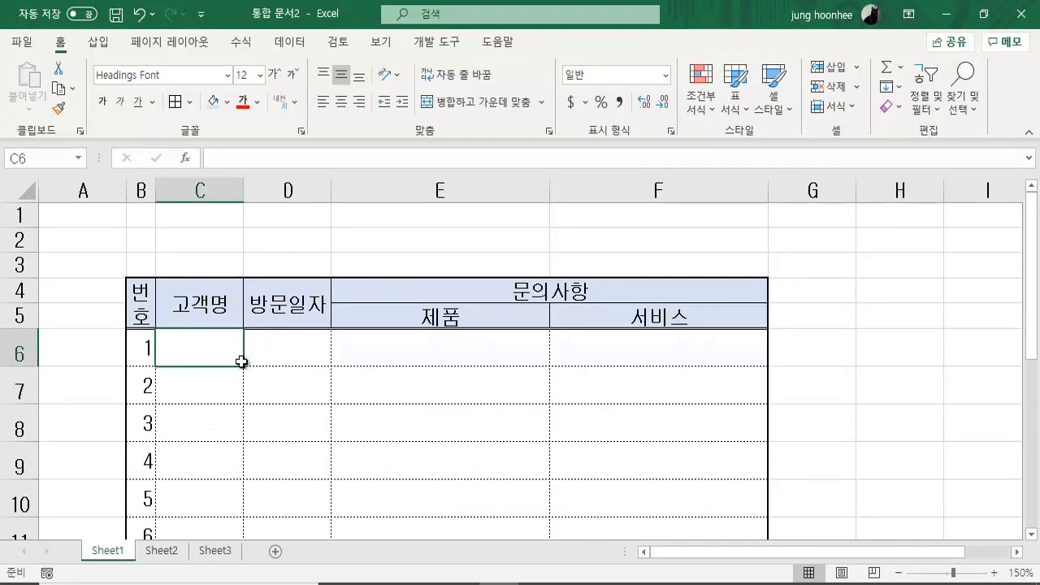
click(274, 355)
click(279, 398)
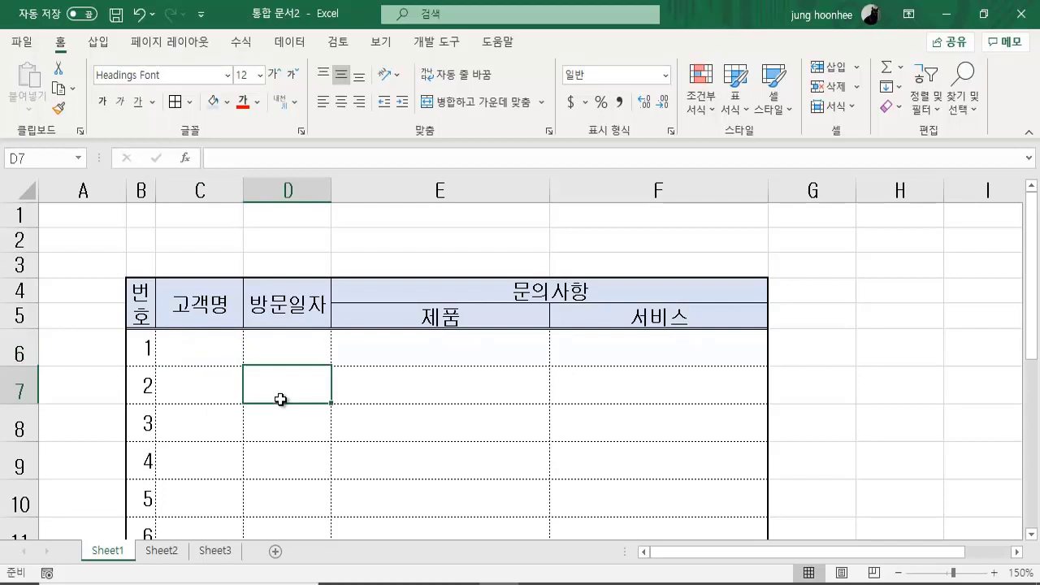
click(198, 359)
click(289, 358)
click(284, 389)
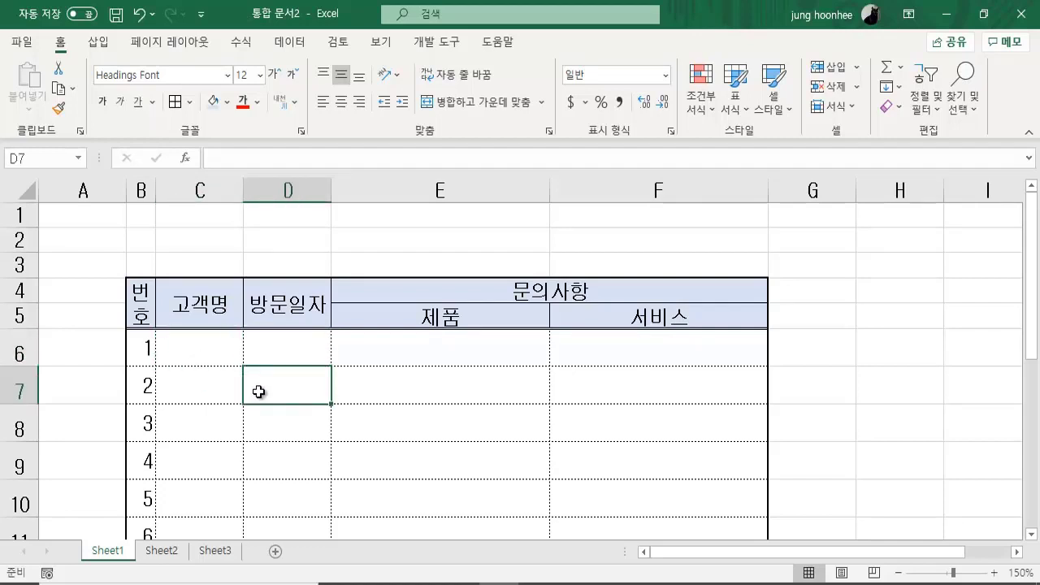
click(201, 356)
click(291, 356)
click(429, 354)
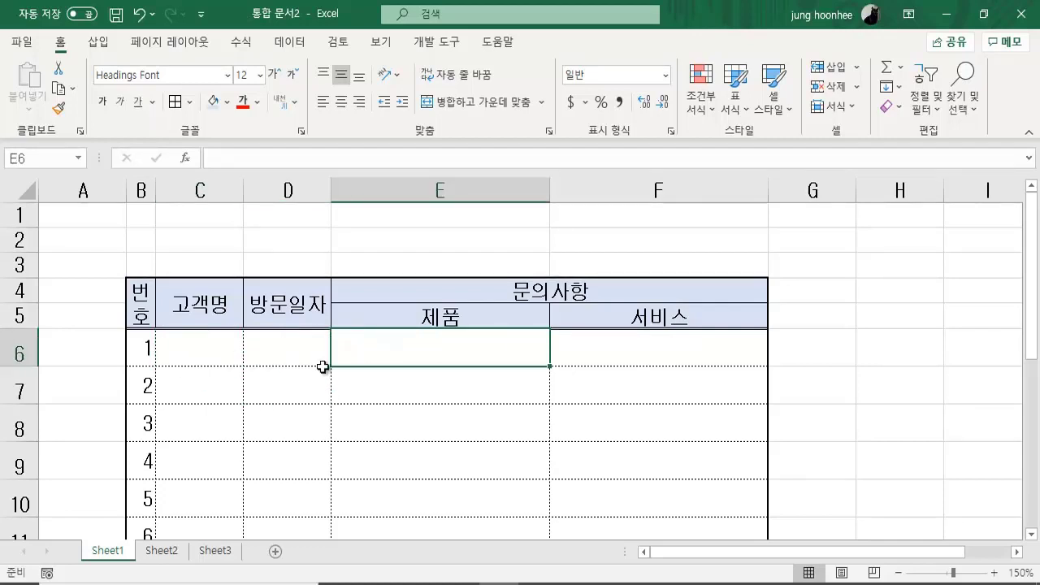
click(212, 353)
click(306, 348)
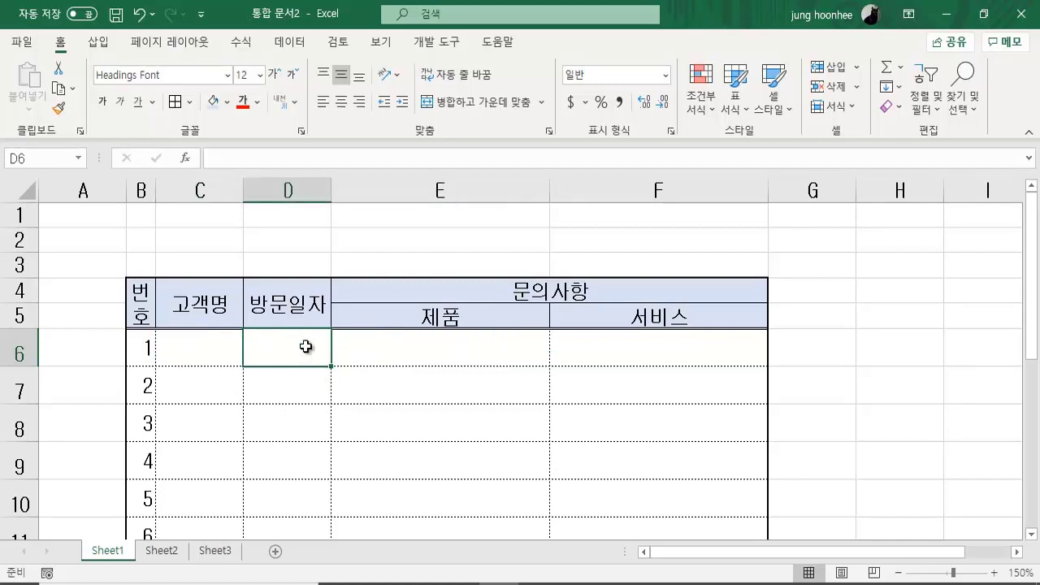
click(425, 348)
click(192, 352)
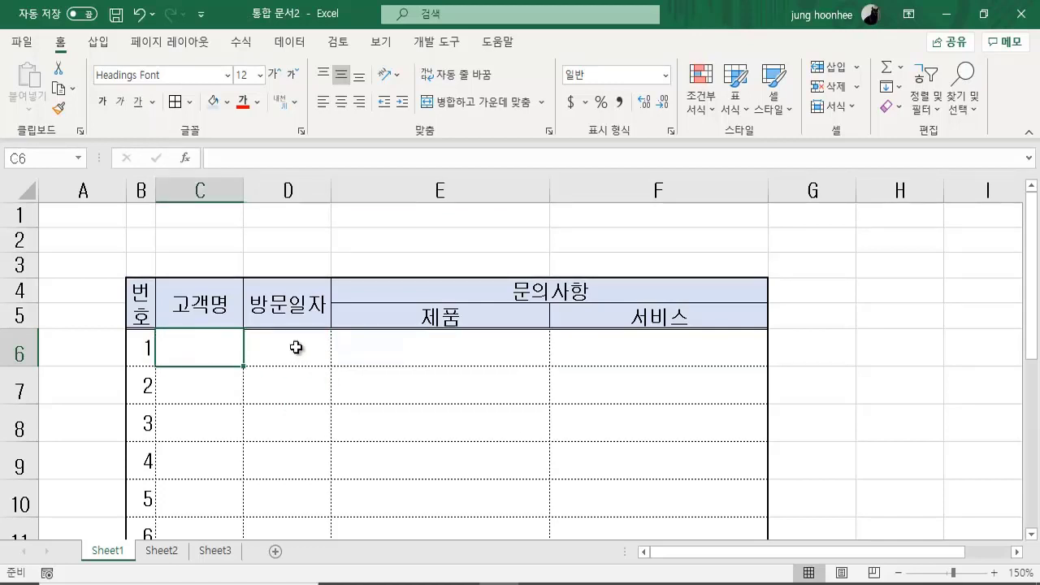
click(298, 348)
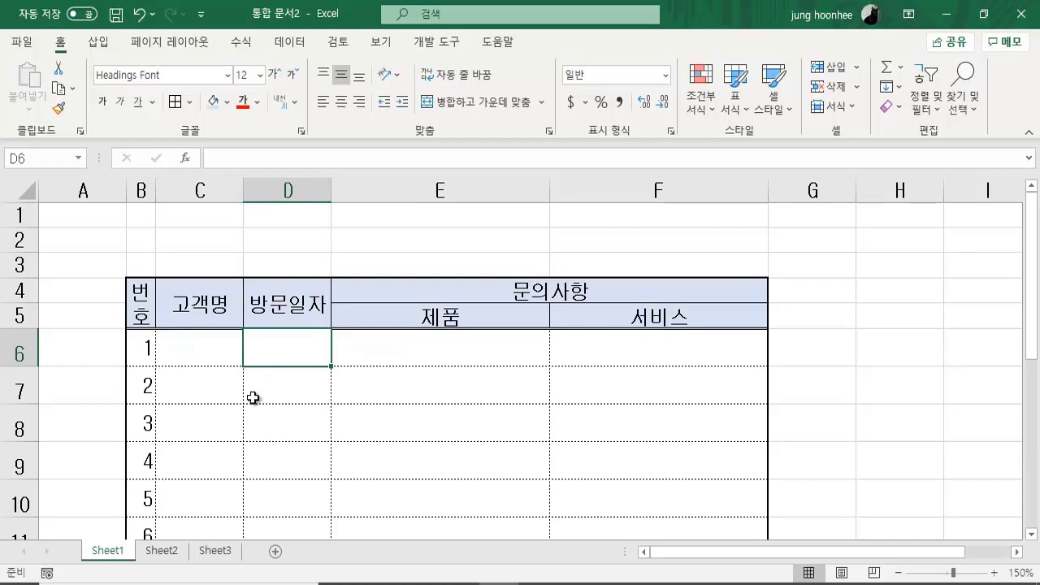
click(284, 378)
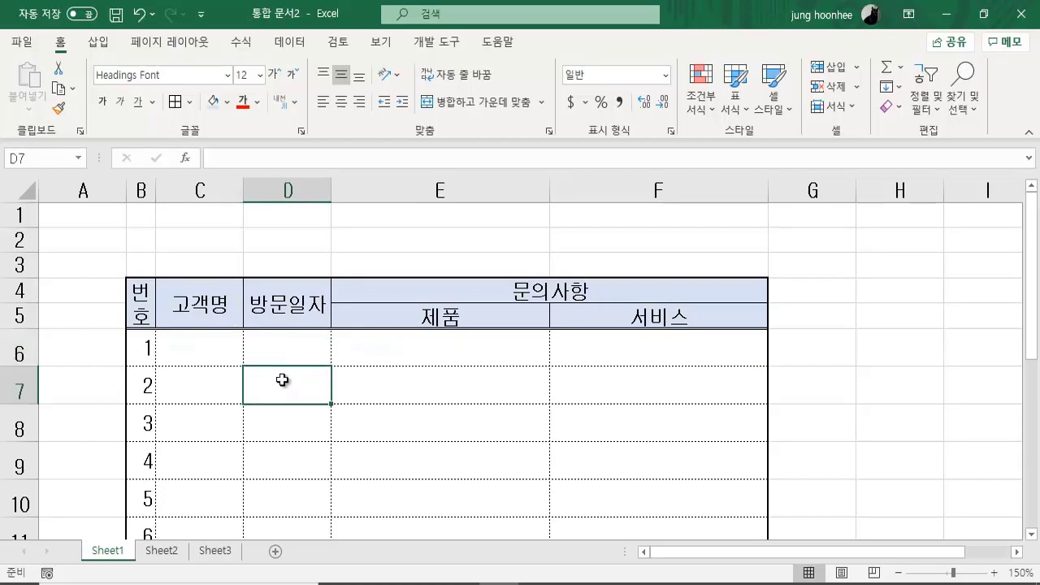
click(288, 348)
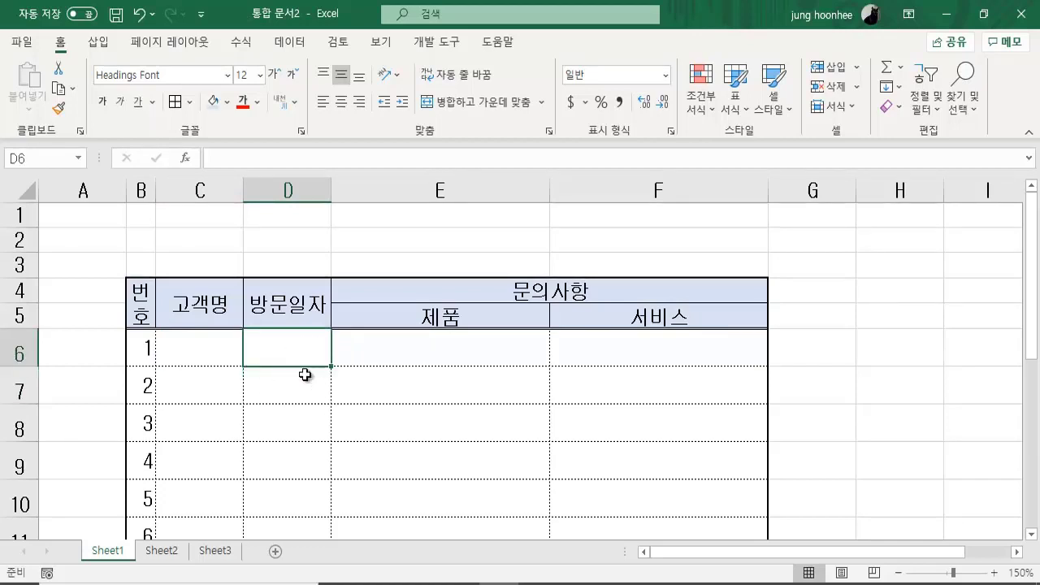
Enter the customer's full name in C6 and the visit date 2-3 in D6 for row number 1
click(191, 353)
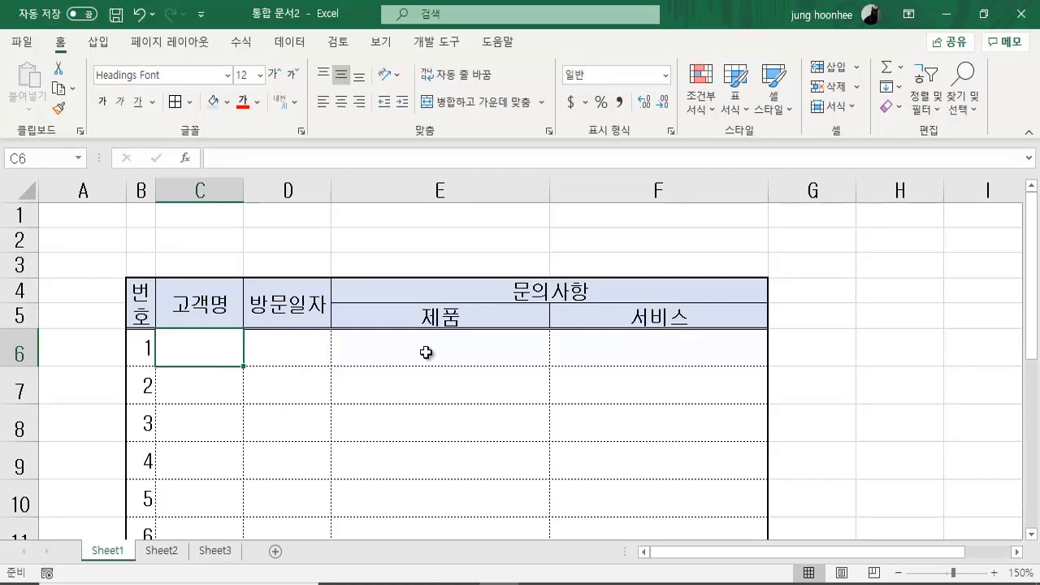
text(홍길동)
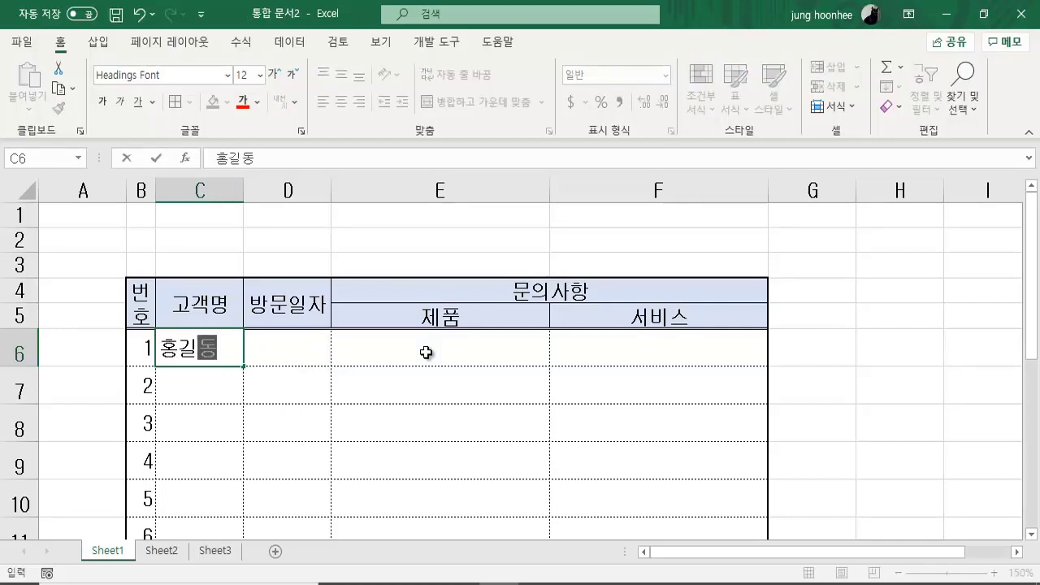
key(Tab)
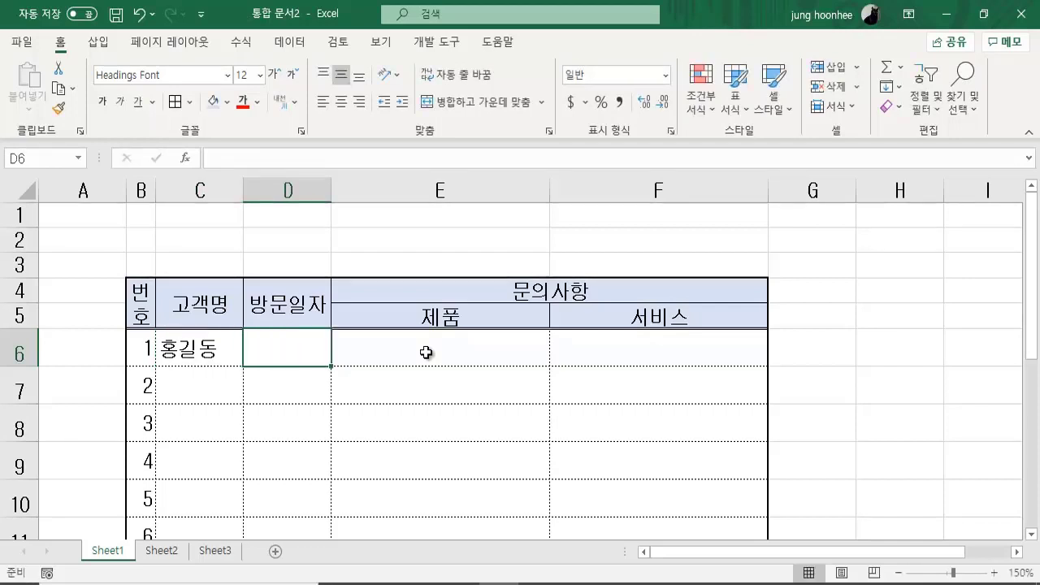
text(2-3)
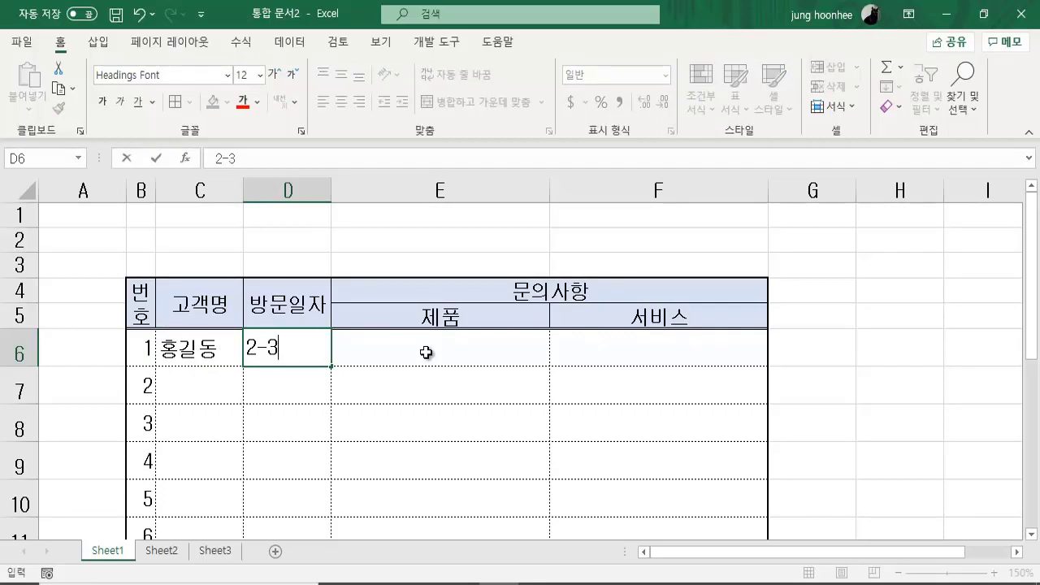
key(Return)
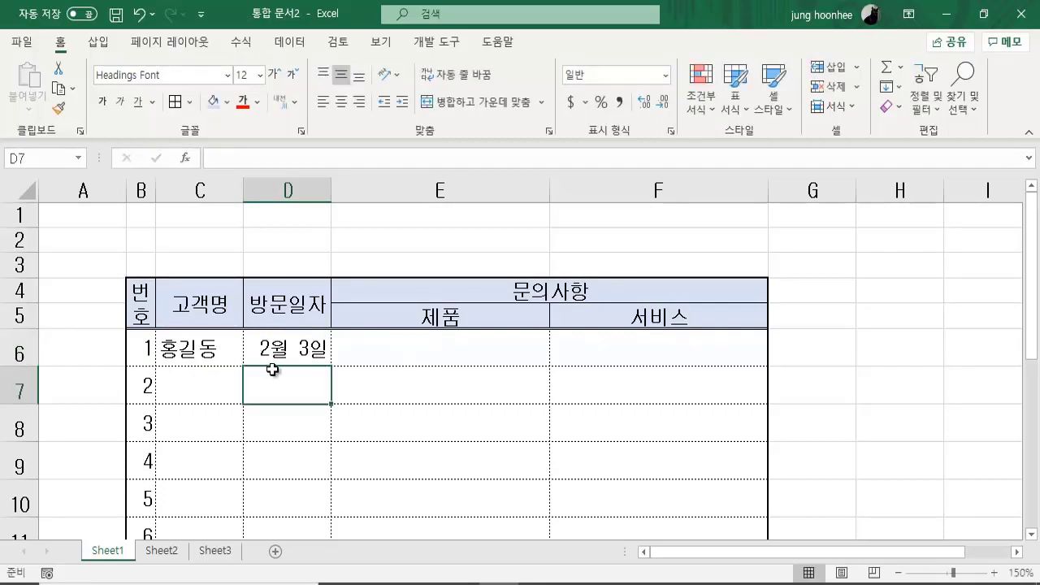
click(291, 351)
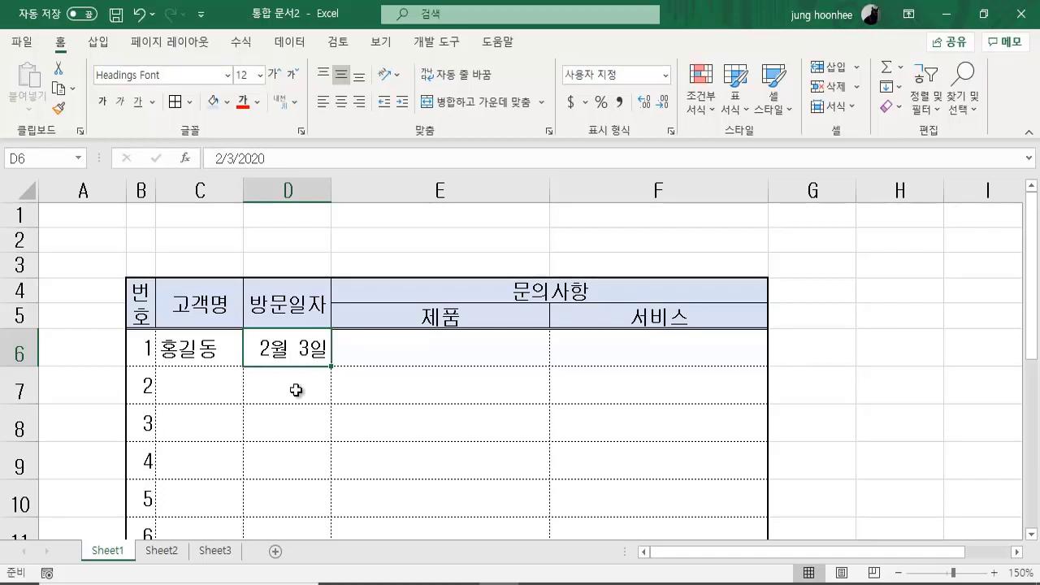
Choose the date category (날짜) as the number format for the visit date cells D6:D15
click(320, 424)
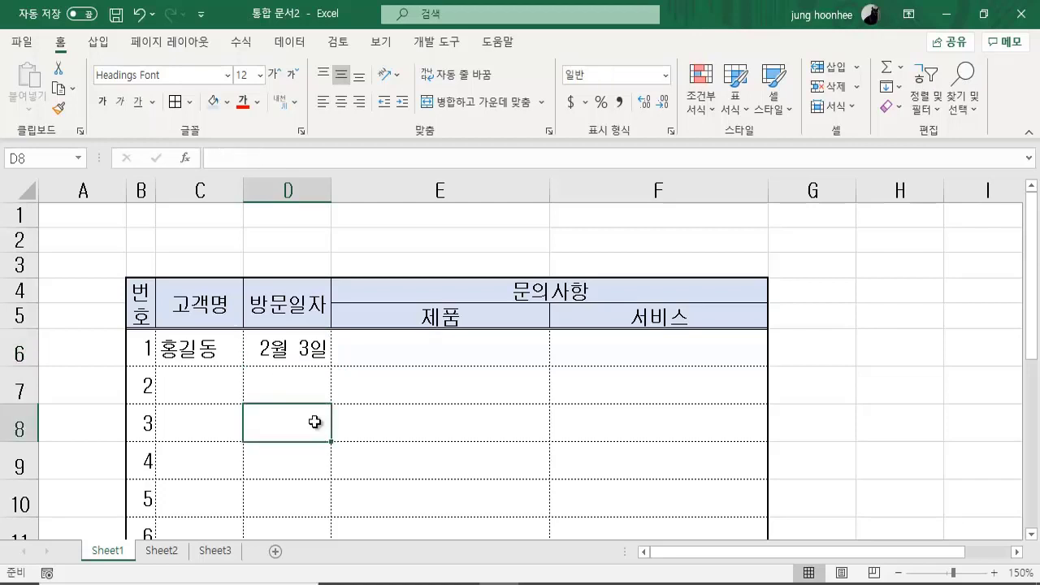
scroll(301, 428, down, 2)
scroll(300, 428, up, 2)
click(279, 347)
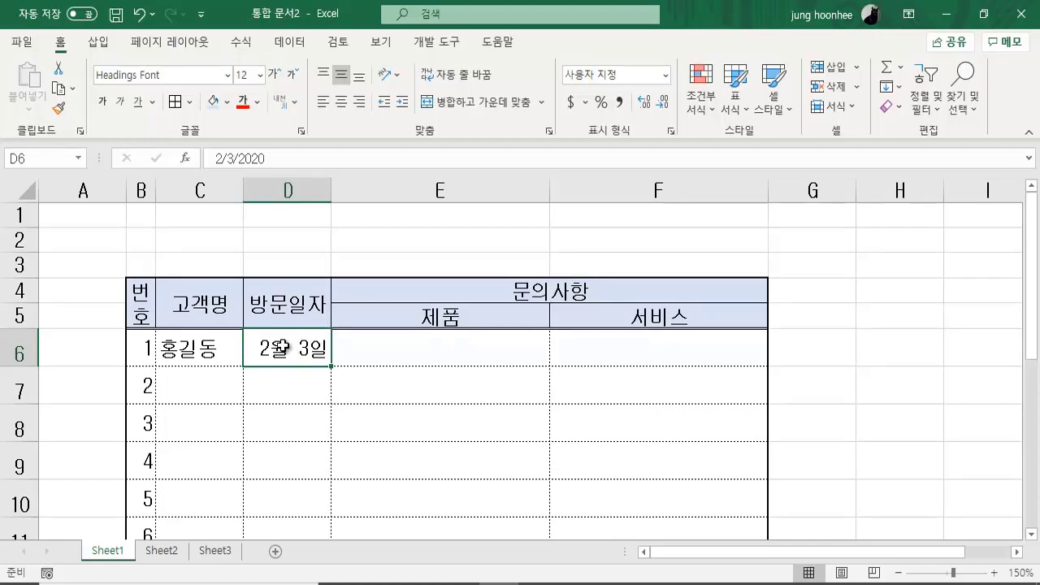
drag(281, 349, 279, 481)
scroll(281, 479, up, 2)
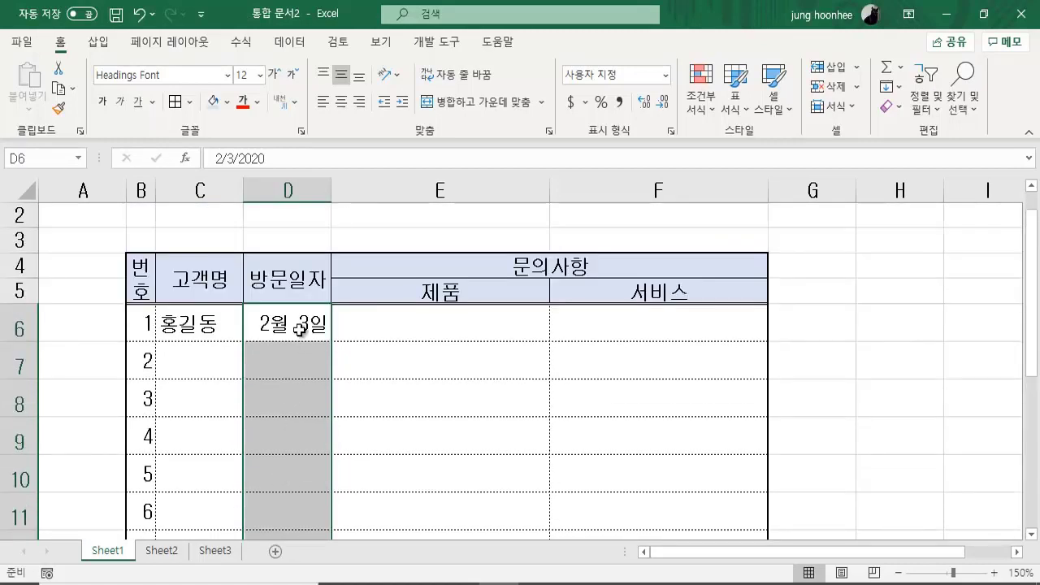
scroll(296, 365, down, 2)
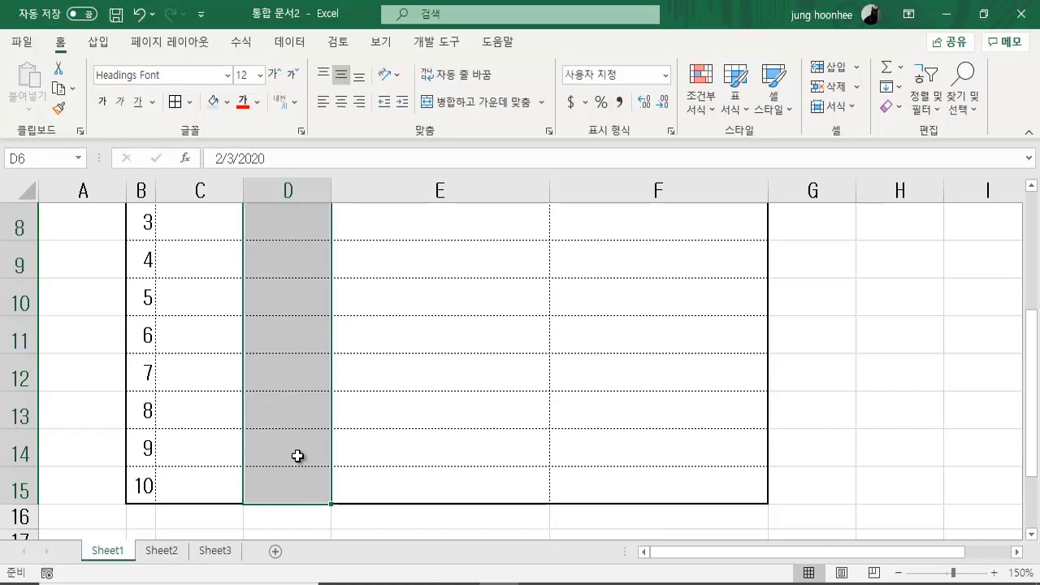
scroll(297, 456, up, 3)
key(ctrl+1)
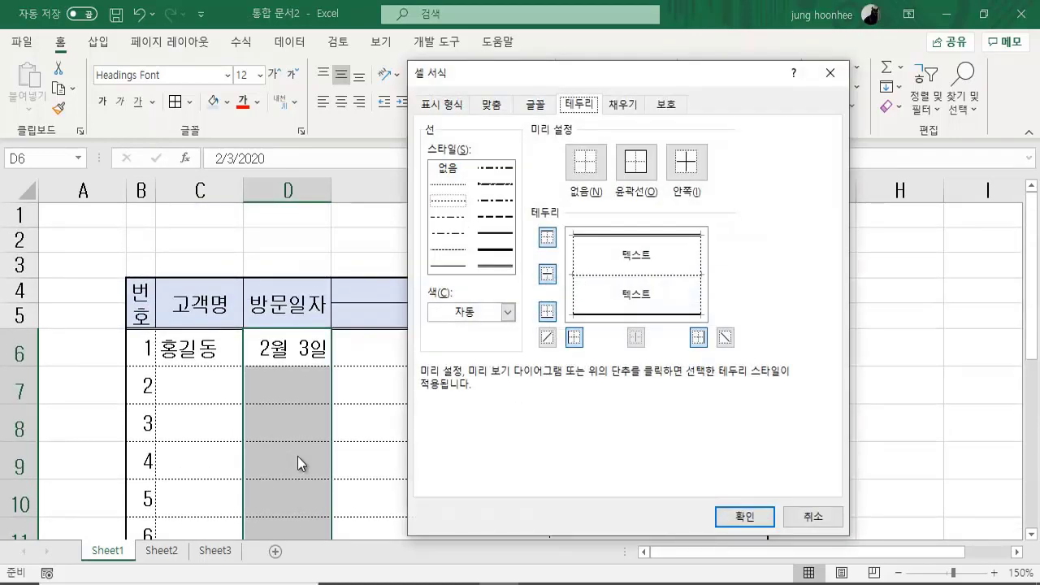
click(444, 105)
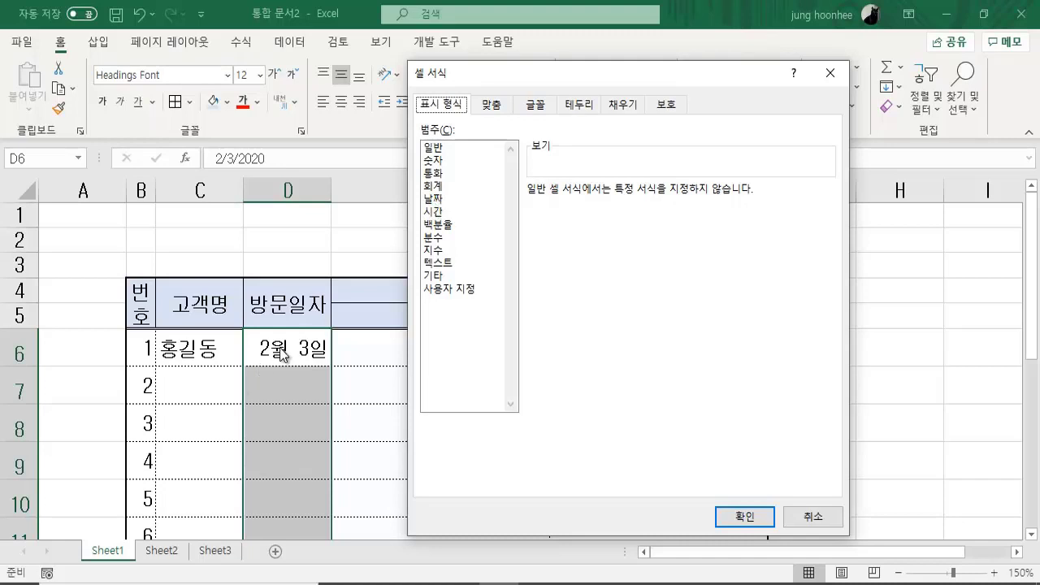
click(431, 199)
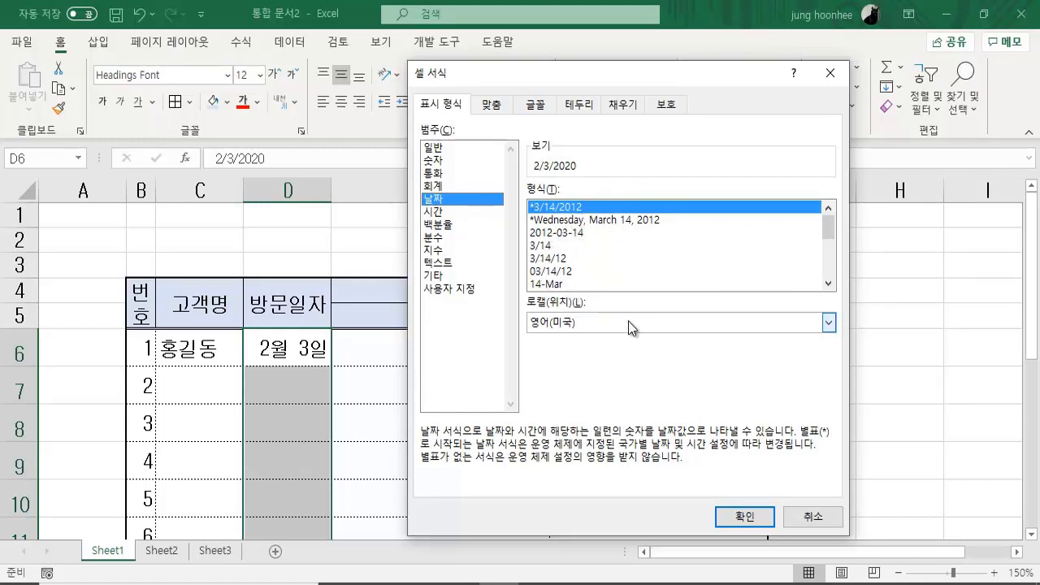
Set the date locale to Korean (한국어) and apply the 2012년 3월 14일 display type to the visit date cells
click(828, 322)
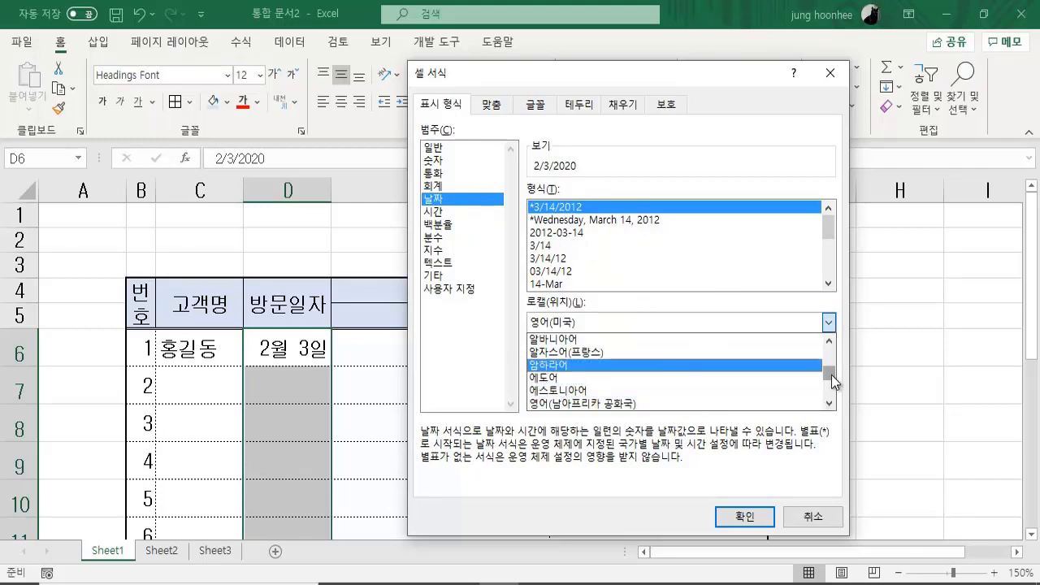
drag(831, 375, 829, 340)
click(545, 352)
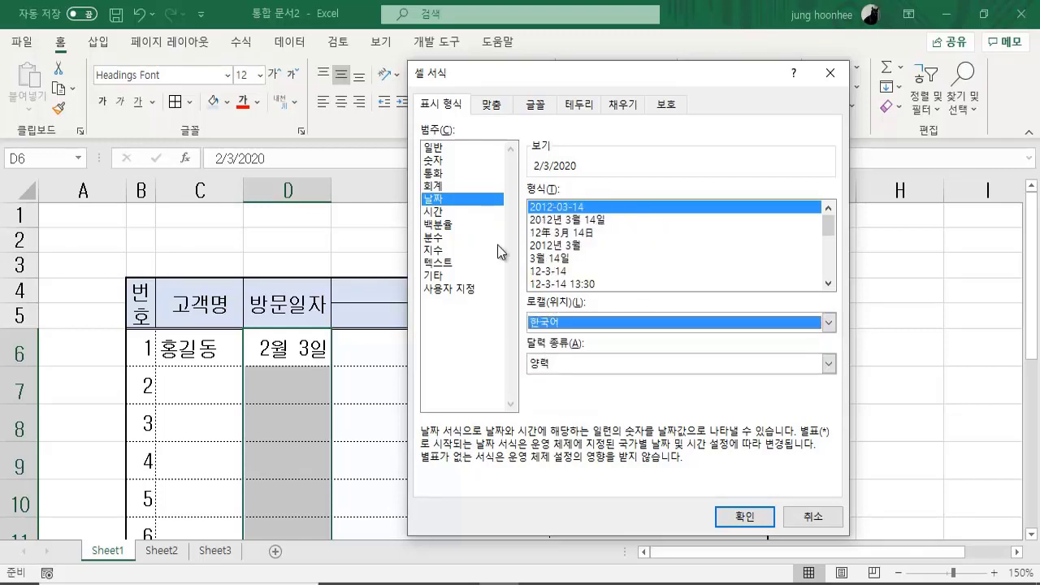
click(576, 223)
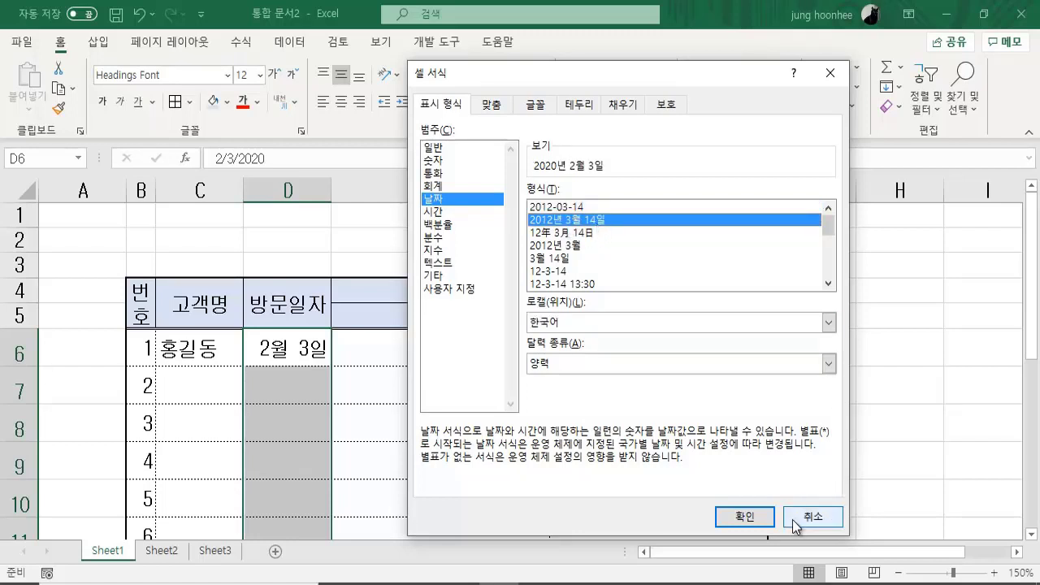
click(744, 518)
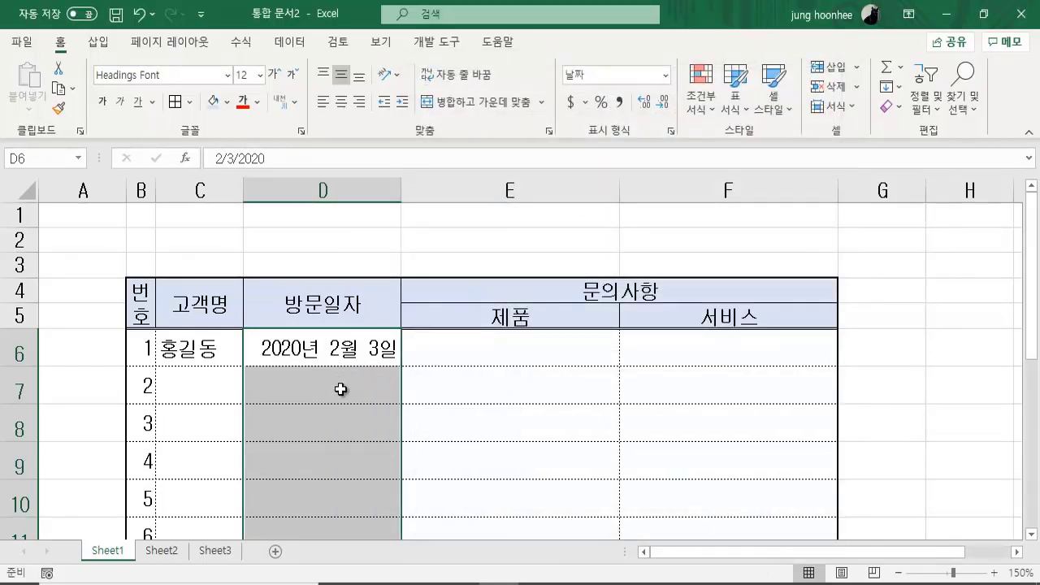
Enter the visit date 2-3 in D7 for row number 2
click(342, 389)
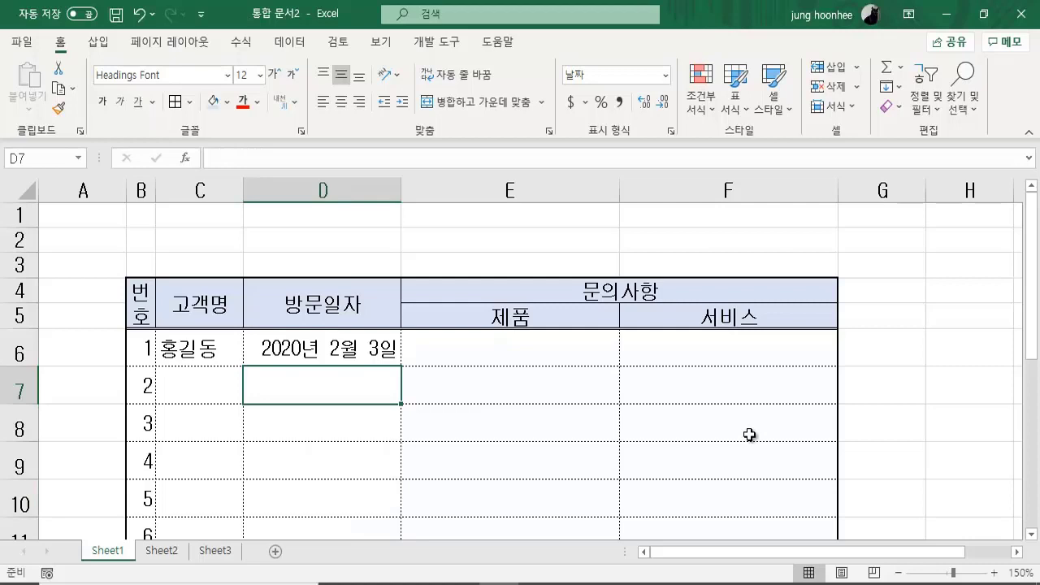
text(2-3)
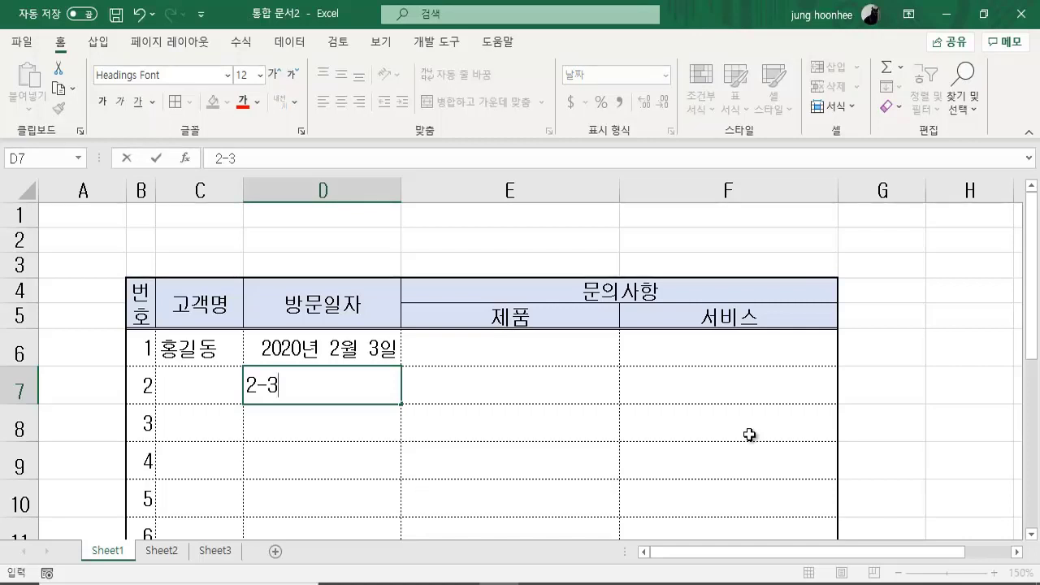
key(Return)
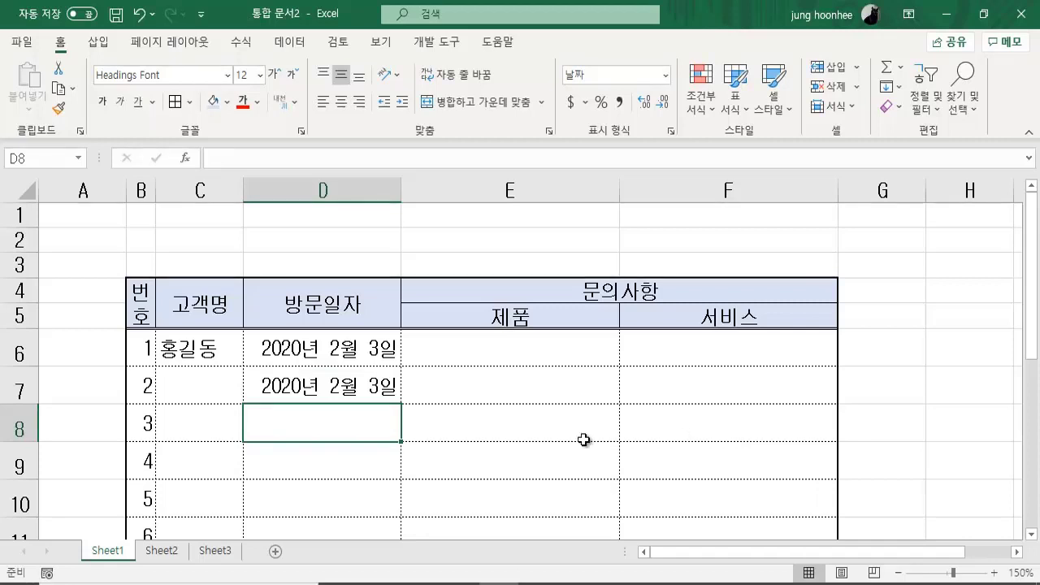
Change the date display type of the visit date cells D6:D15 to 2012-03-14
click(334, 347)
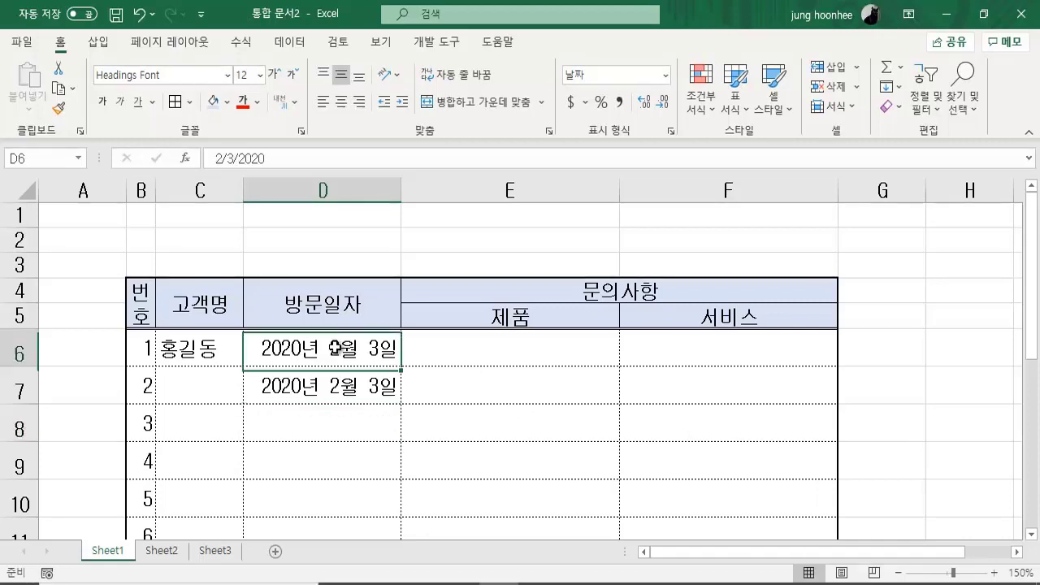
mouse_move(326, 348)
mouse_down()
mouse_move(309, 532)
mouse_move(309, 467)
mouse_move(308, 497)
mouse_move(300, 494)
mouse_up()
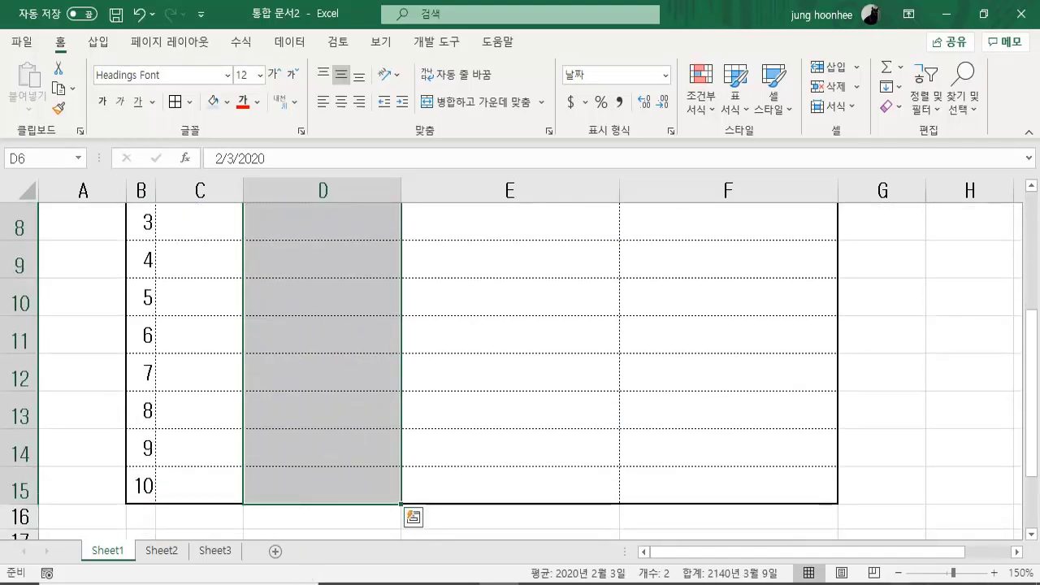
scroll(520, 365, up, 3)
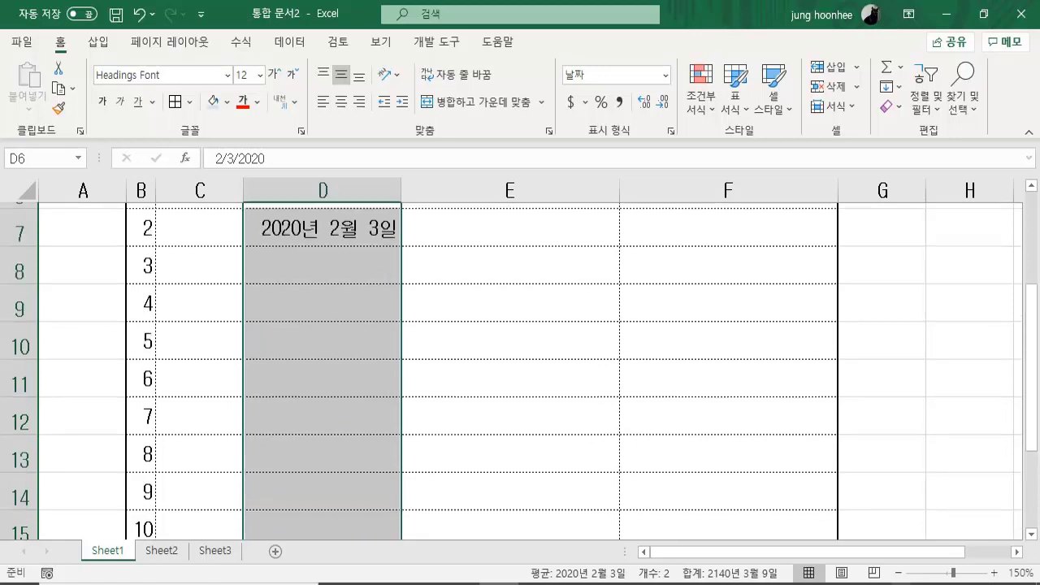
key(ctrl+1)
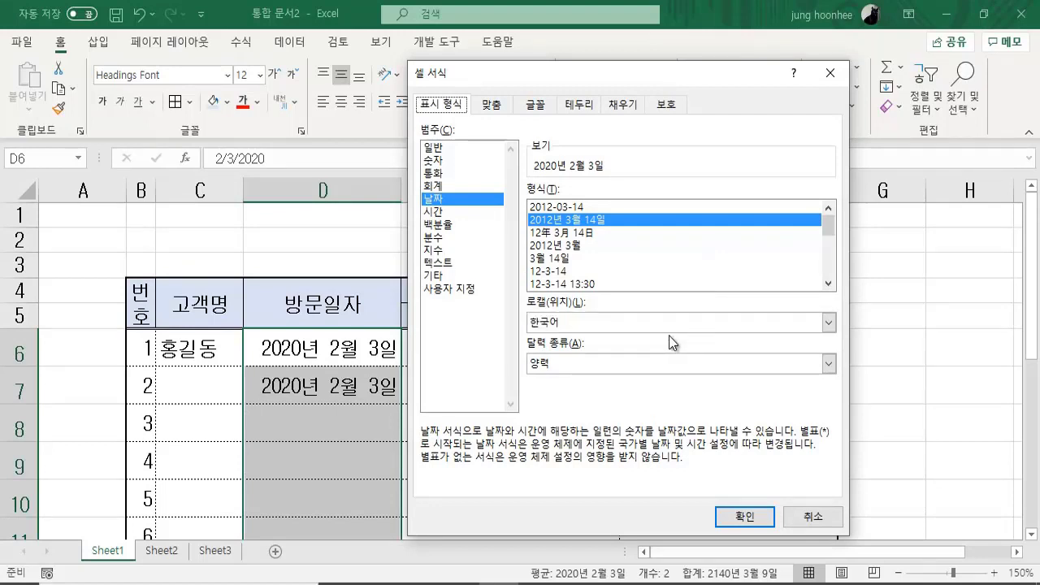
click(576, 208)
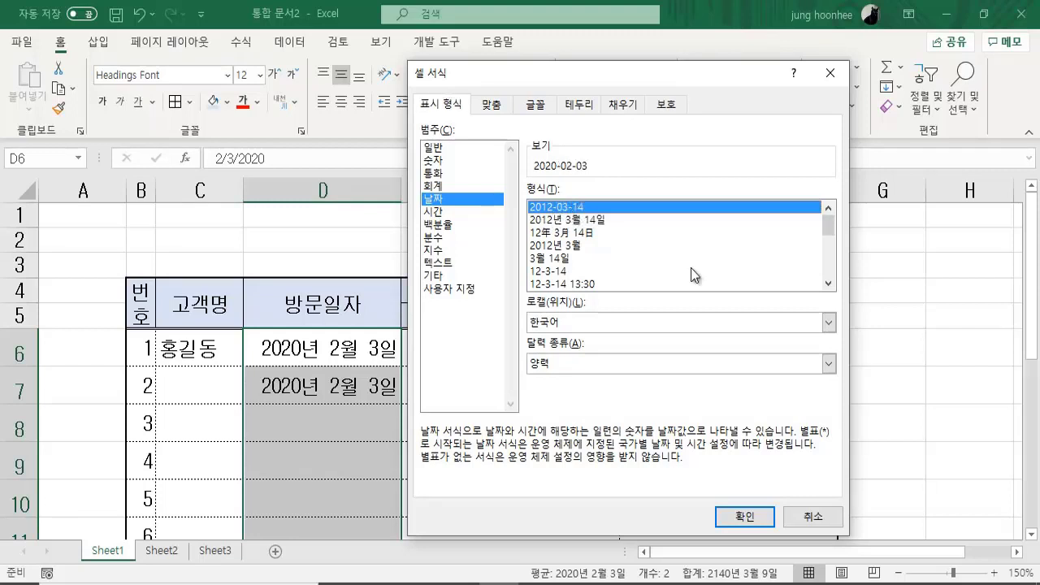
click(745, 516)
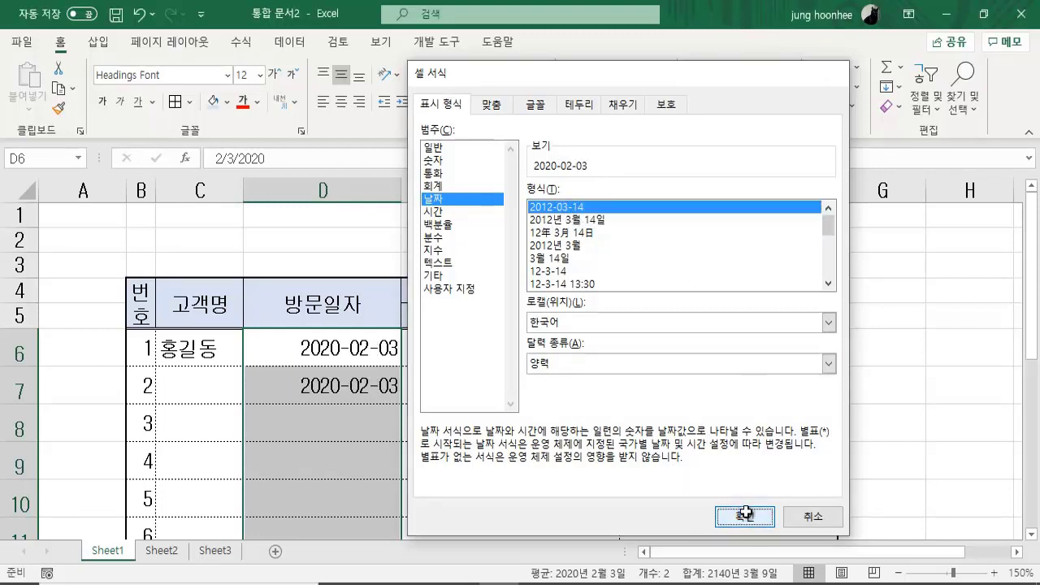
Enter the visit date 2-5 in D8 for row number 3
click(341, 426)
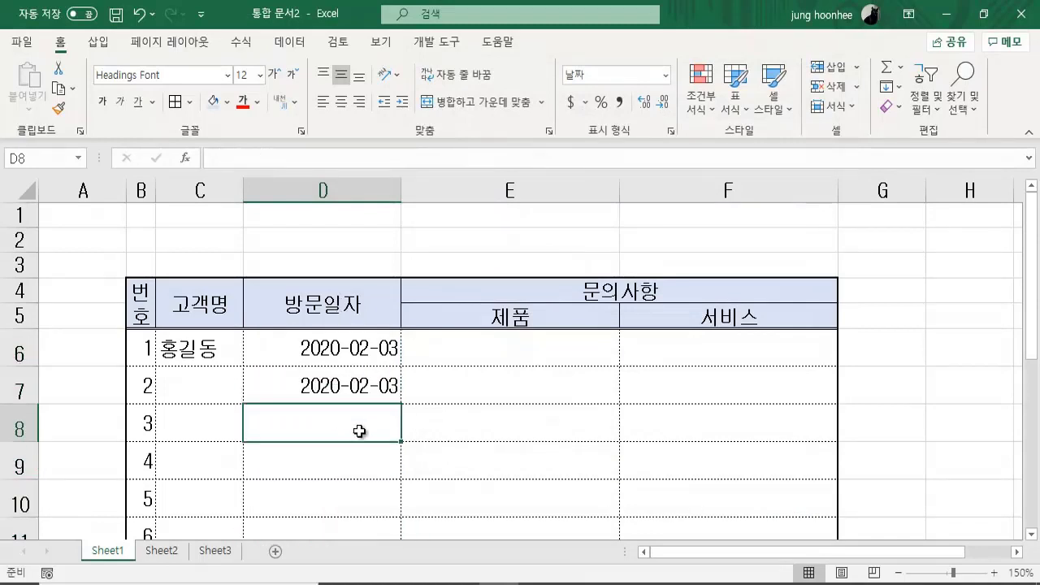
text(2-5)
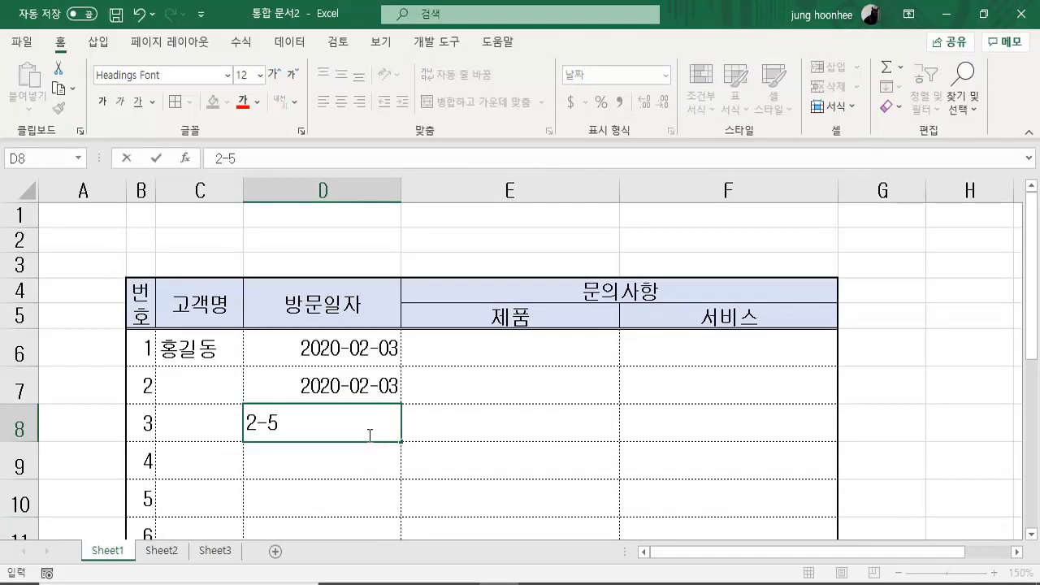
key(Return)
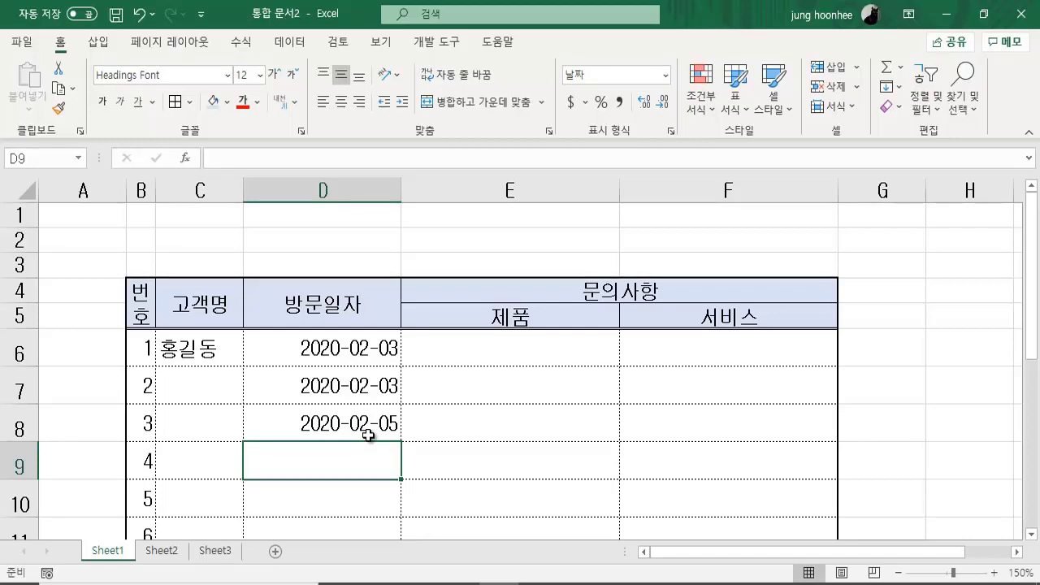
click(338, 347)
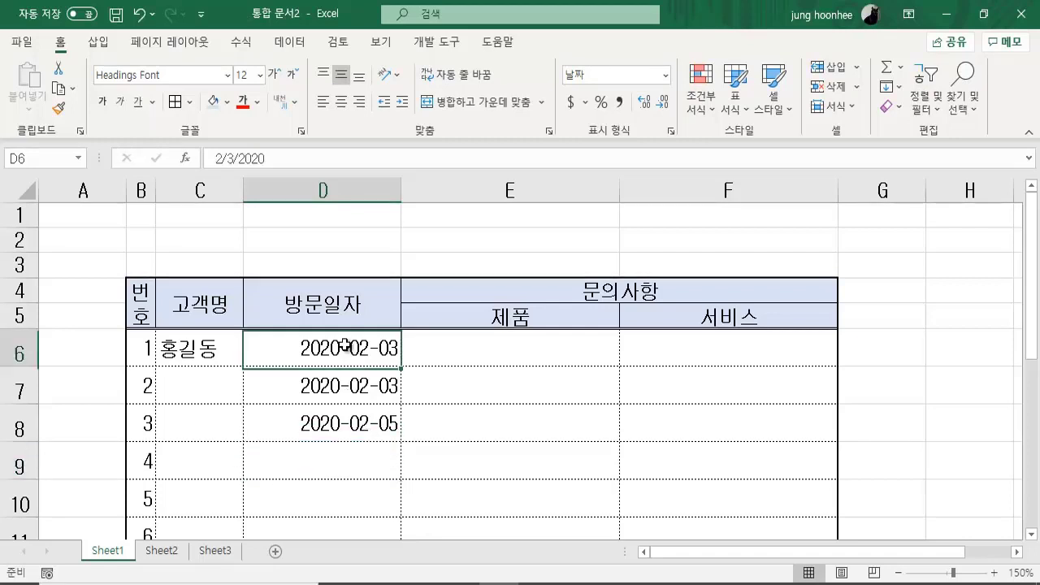
click(332, 385)
click(328, 435)
click(319, 471)
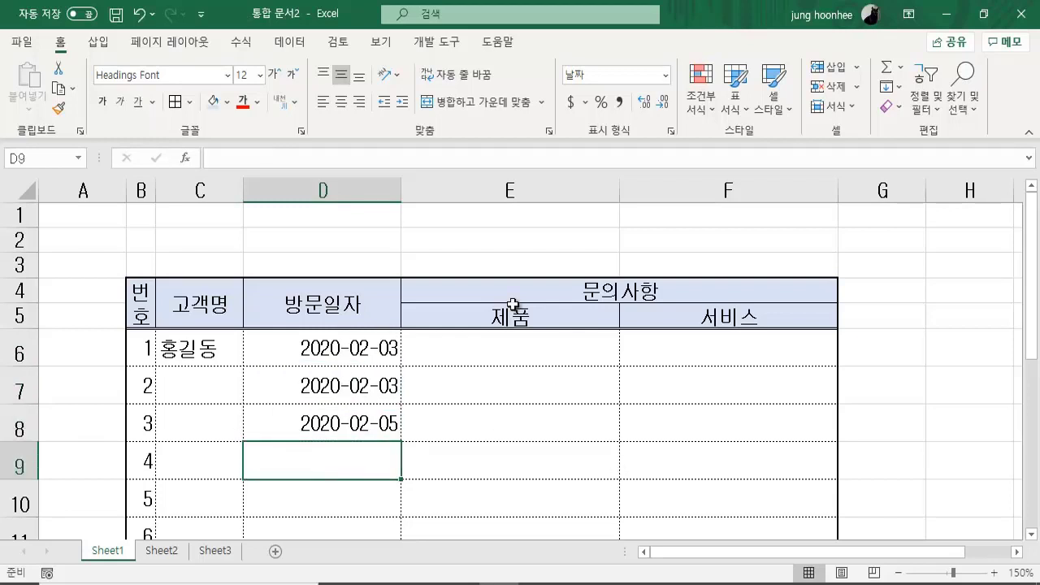
click(139, 349)
click(213, 348)
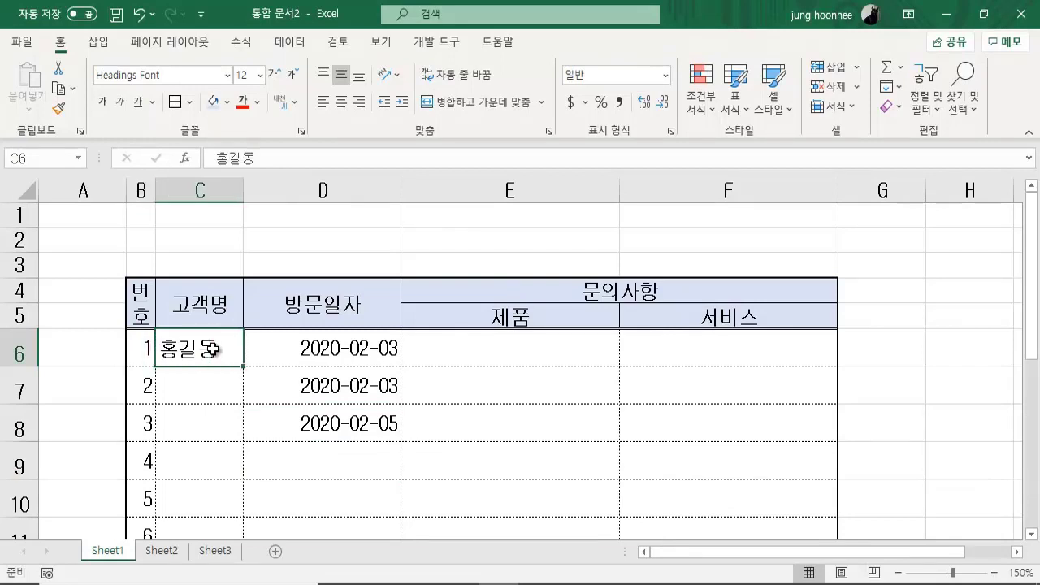
click(203, 393)
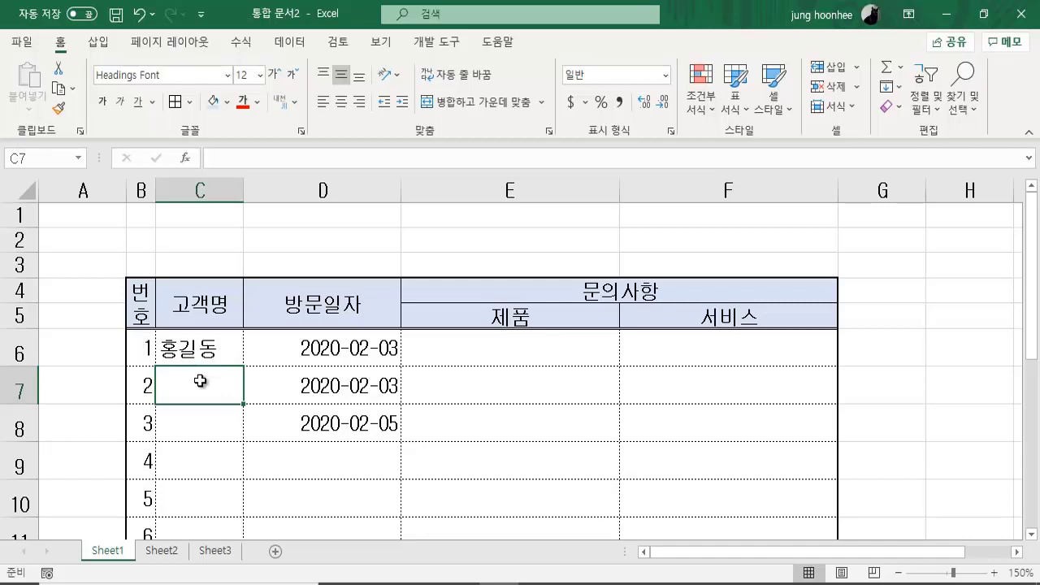
Set the font size of the number and customer name cells B6:C15 to 11
click(143, 349)
drag(143, 349, 202, 492)
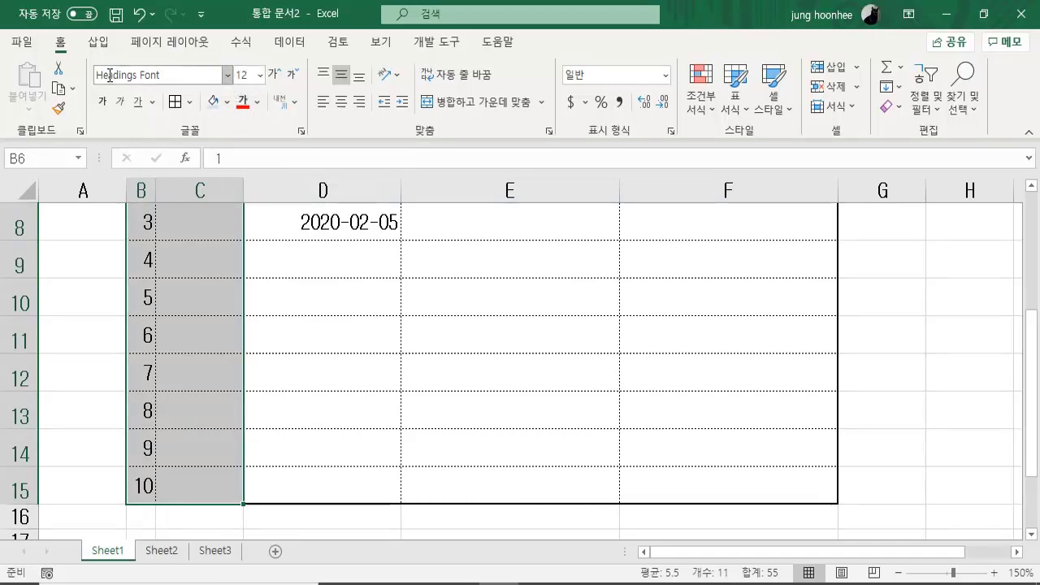
click(260, 75)
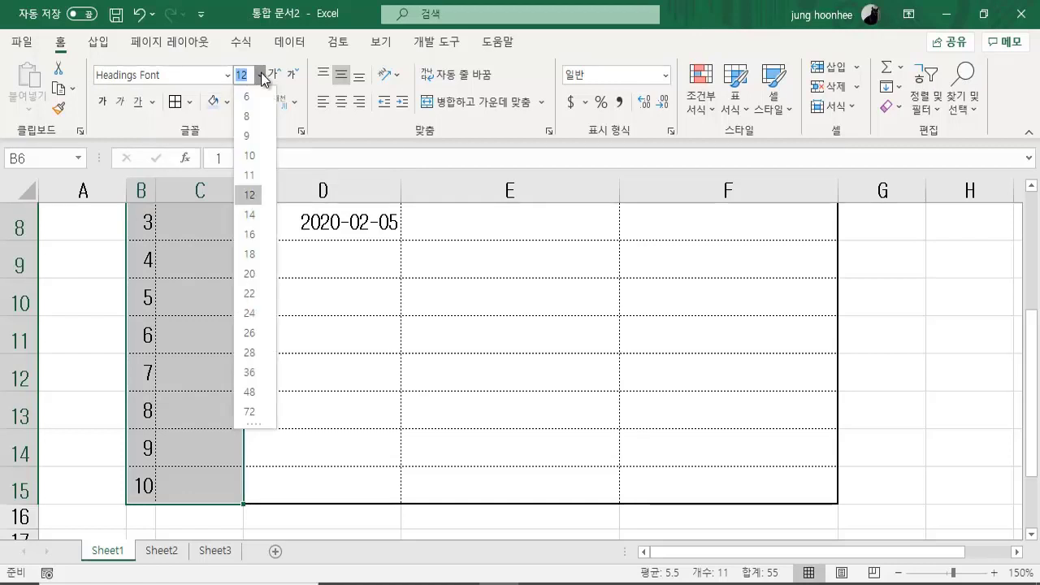
click(250, 175)
scroll(244, 309, up, 1)
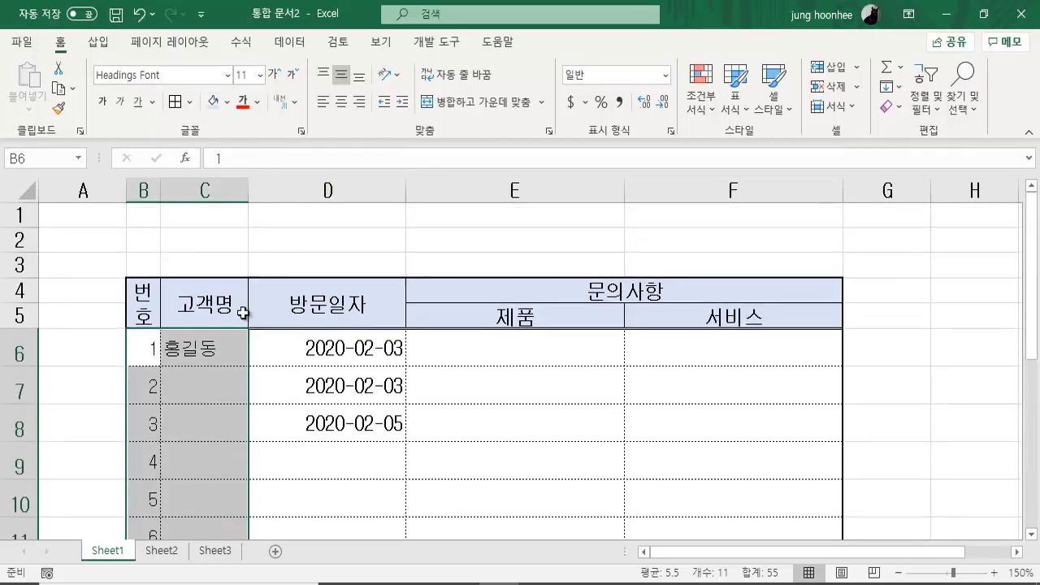
Set the font of cells B6:C15 to the body theme font 맑은 고딕 (본문) and center their contents horizontally
click(229, 75)
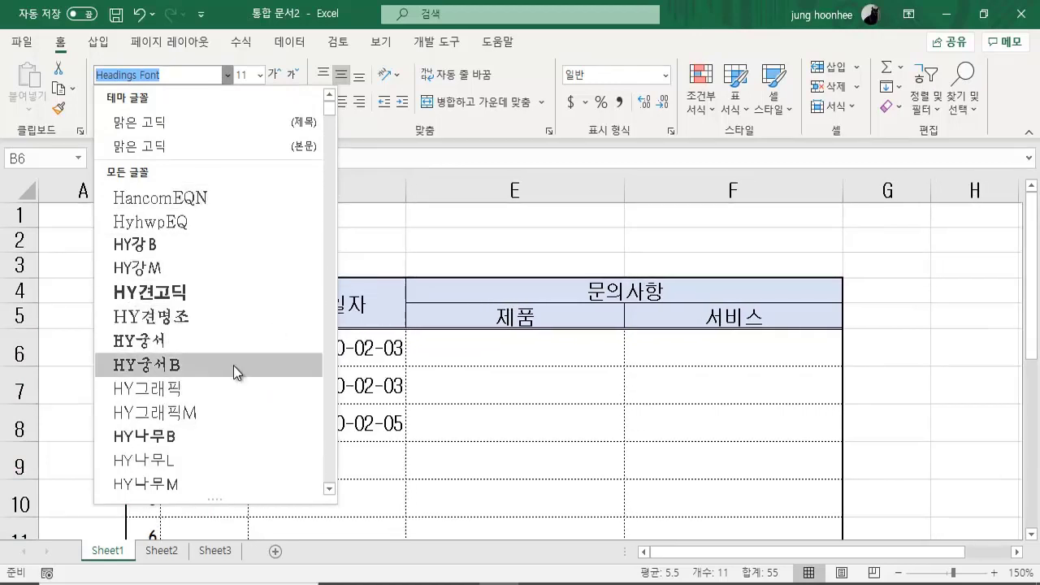
click(188, 151)
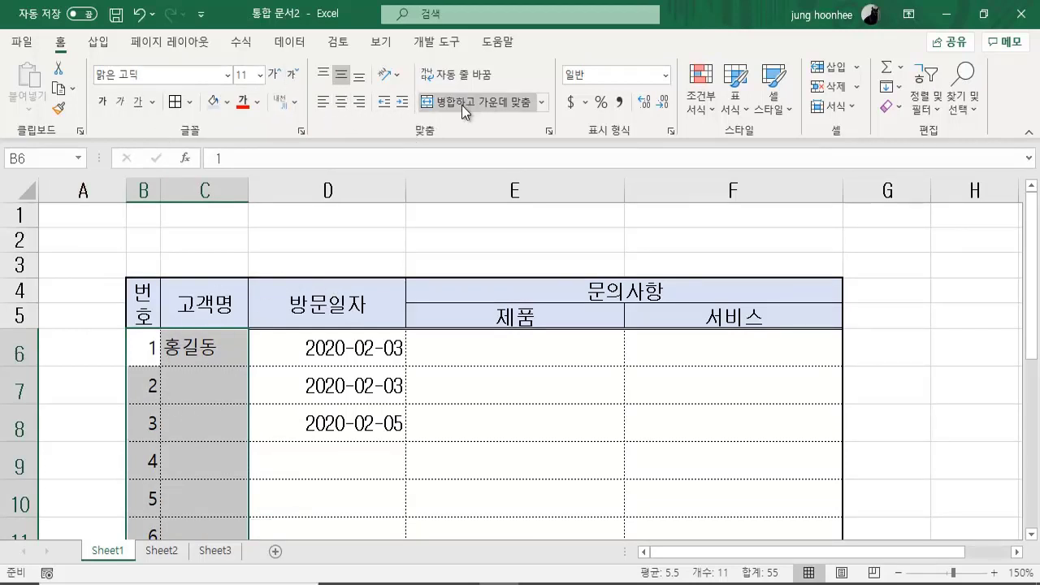
click(342, 108)
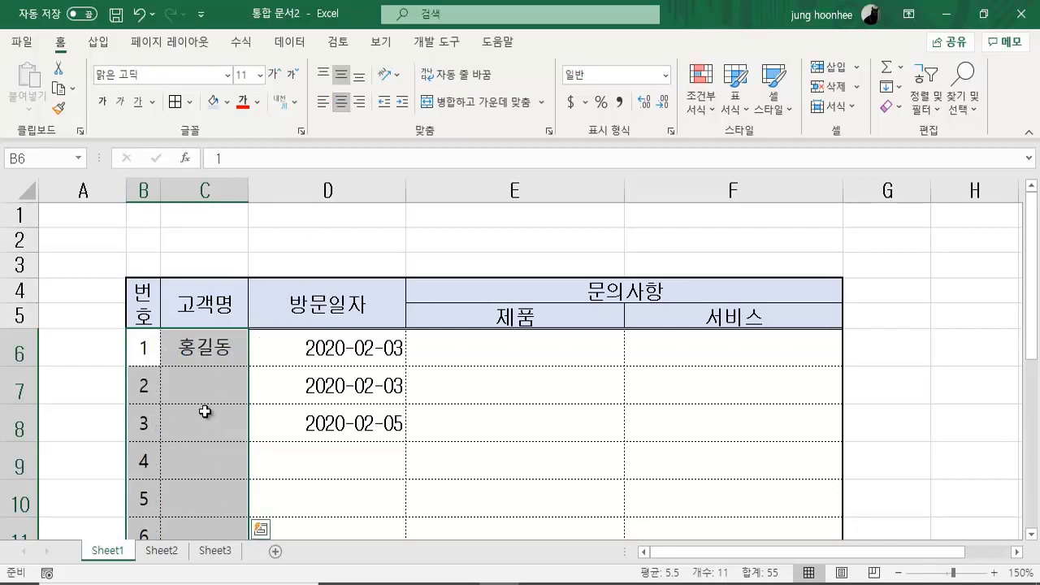
Format the visit date and inquiry cells D6:F15 with the body theme font 맑은 고딕 (본문) at size 11
click(278, 425)
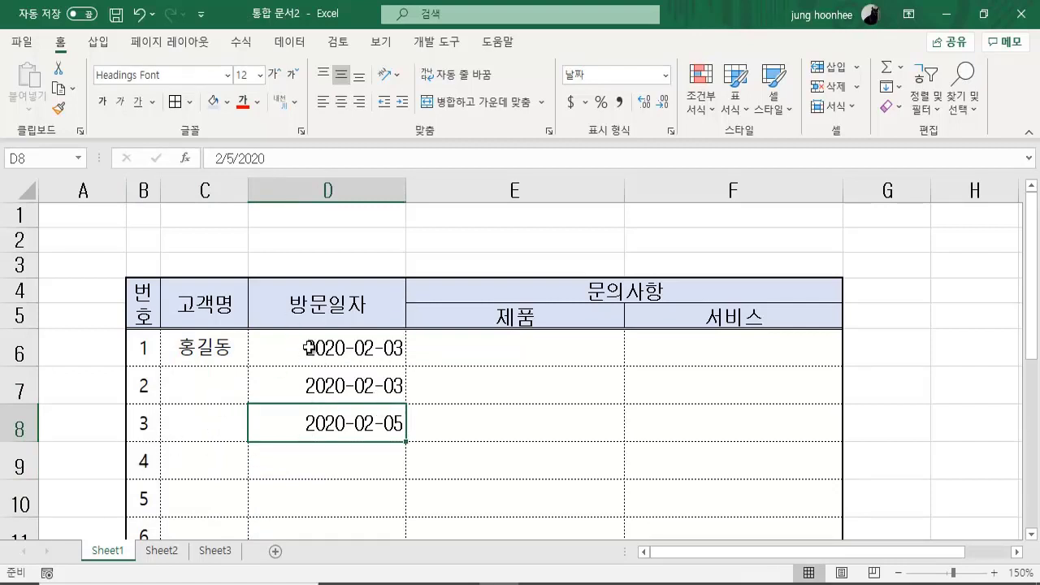
mouse_move(310, 344)
mouse_down()
mouse_move(421, 339)
mouse_move(682, 390)
mouse_move(683, 529)
mouse_move(686, 490)
mouse_up()
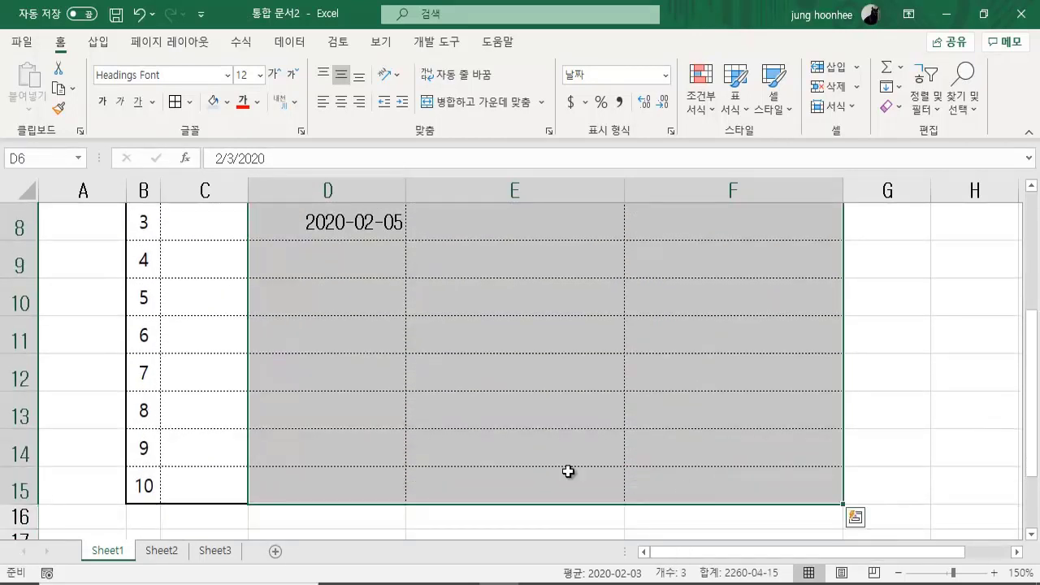
click(228, 76)
click(232, 146)
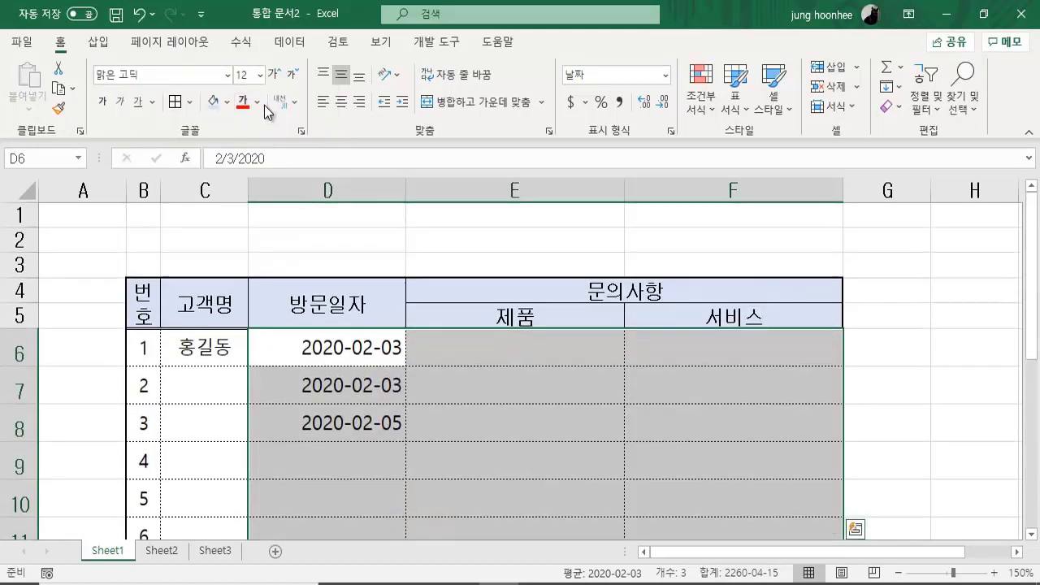
click(260, 75)
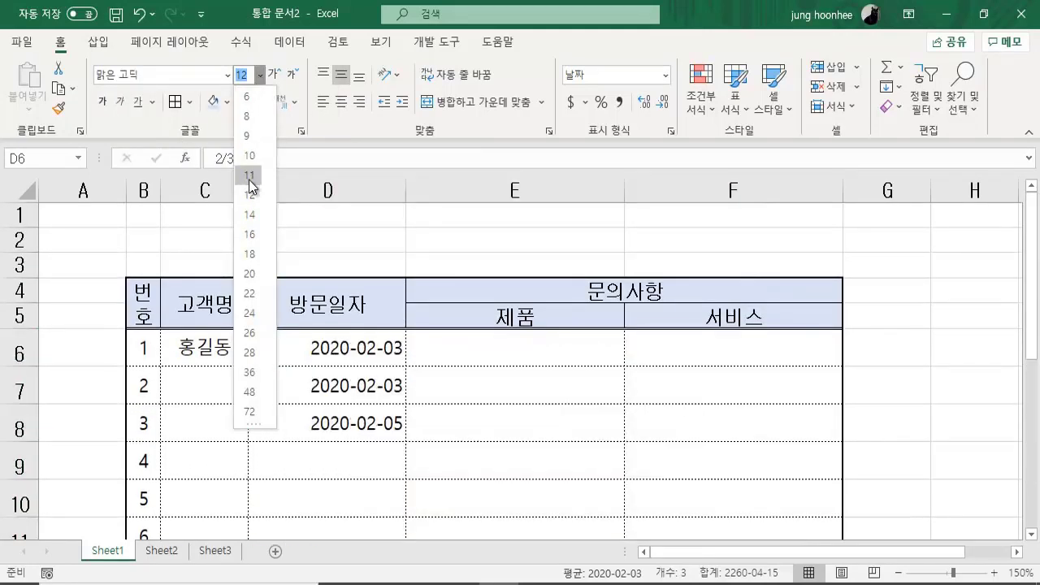
click(251, 176)
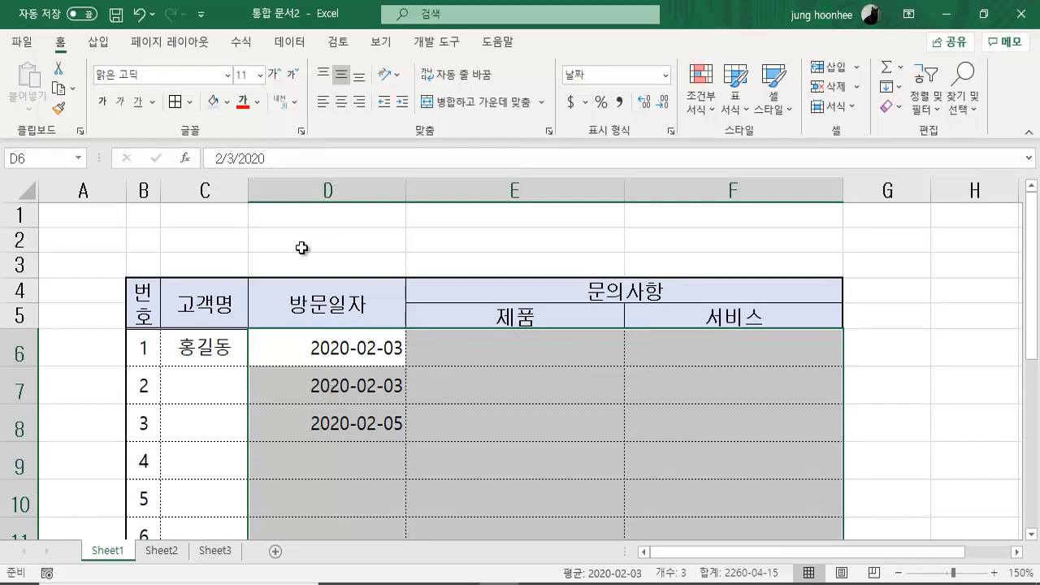
Auto-fit the width of the visit date column D to its contents
click(325, 234)
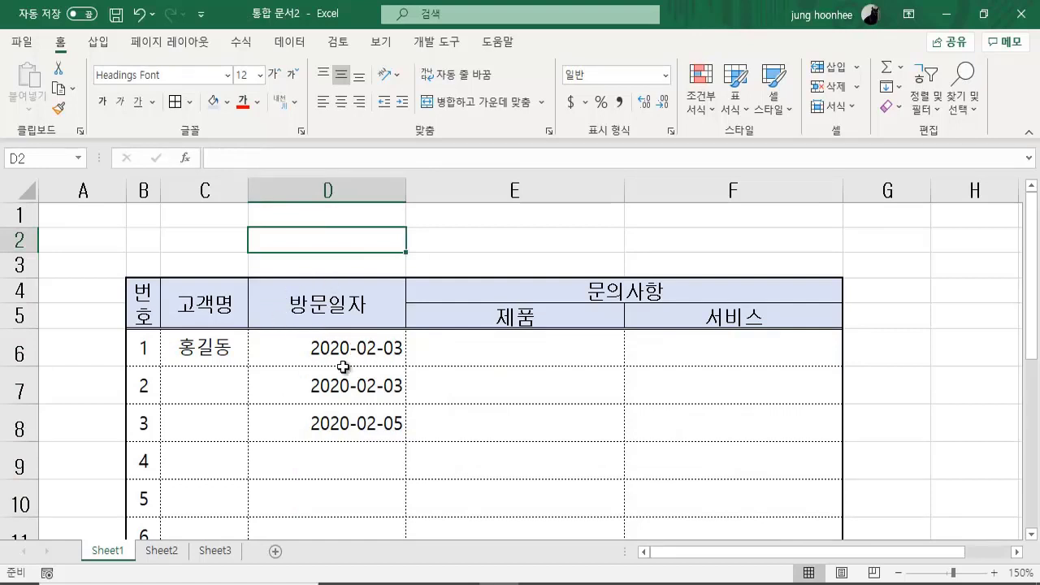
double_click(406, 183)
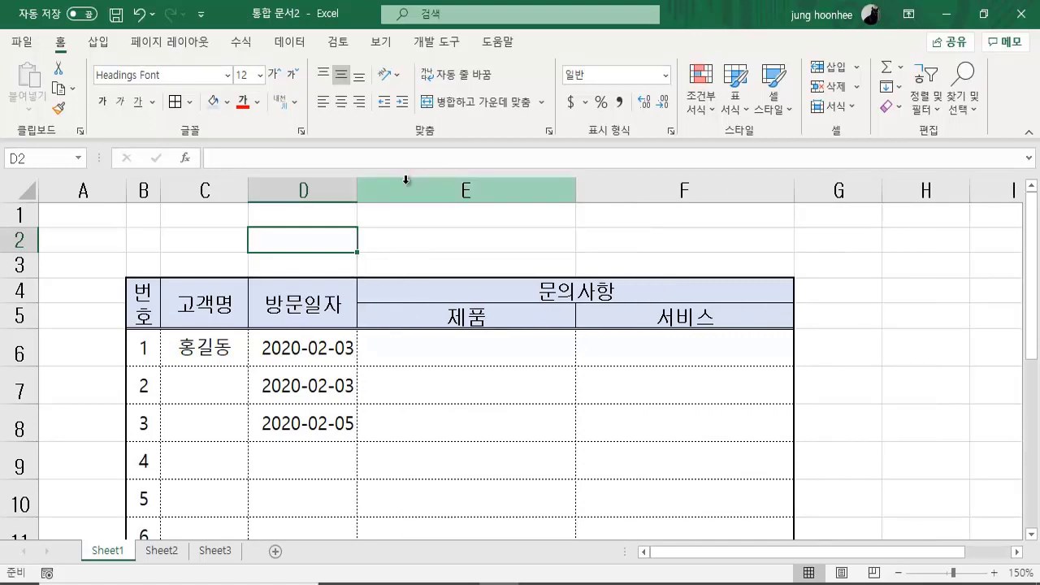
click(347, 505)
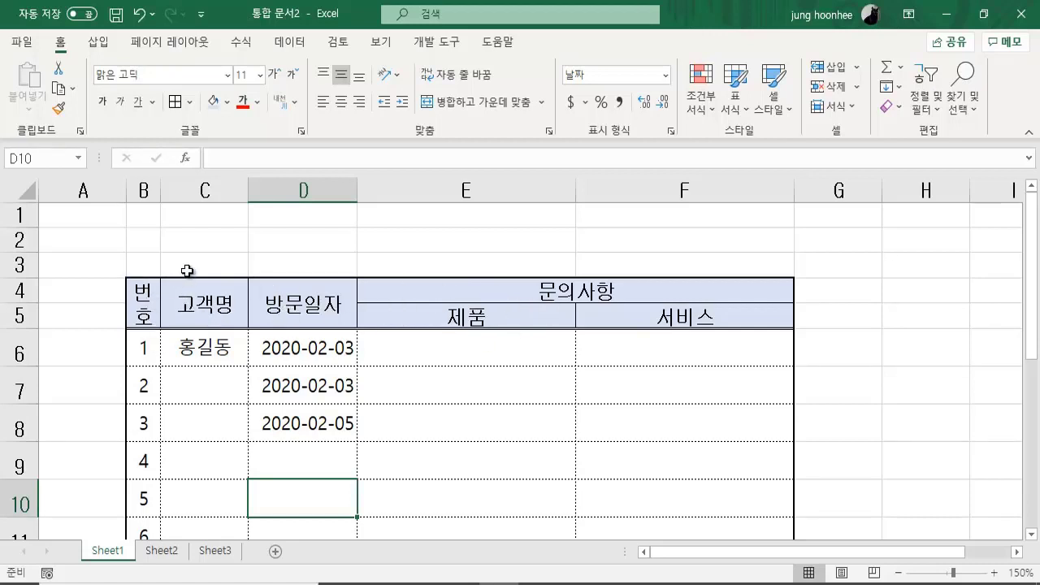
Set the row height of header rows 4 and 5 to 20
click(17, 290)
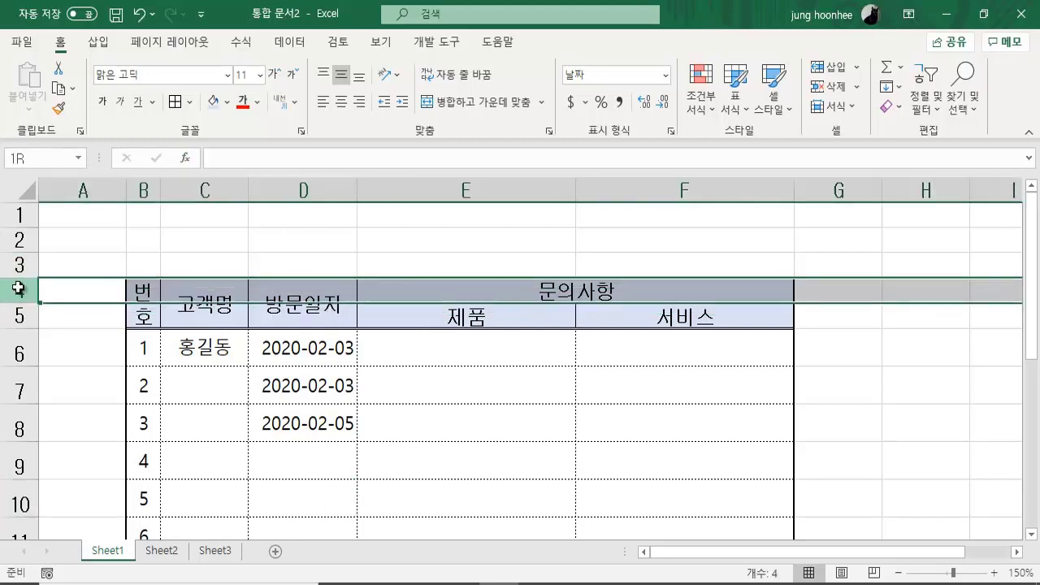
drag(17, 288, 12, 315)
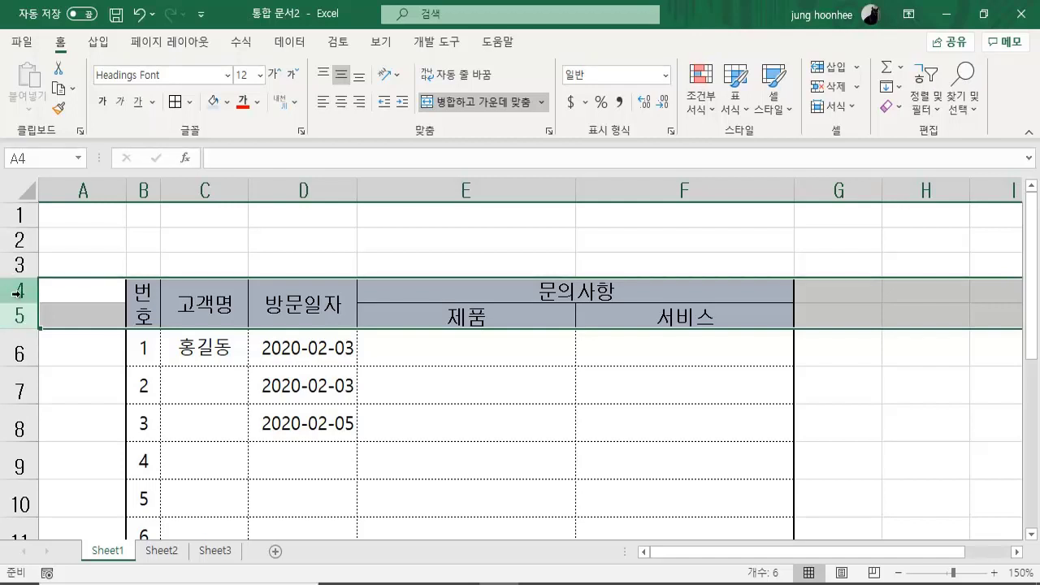
right_click(18, 293)
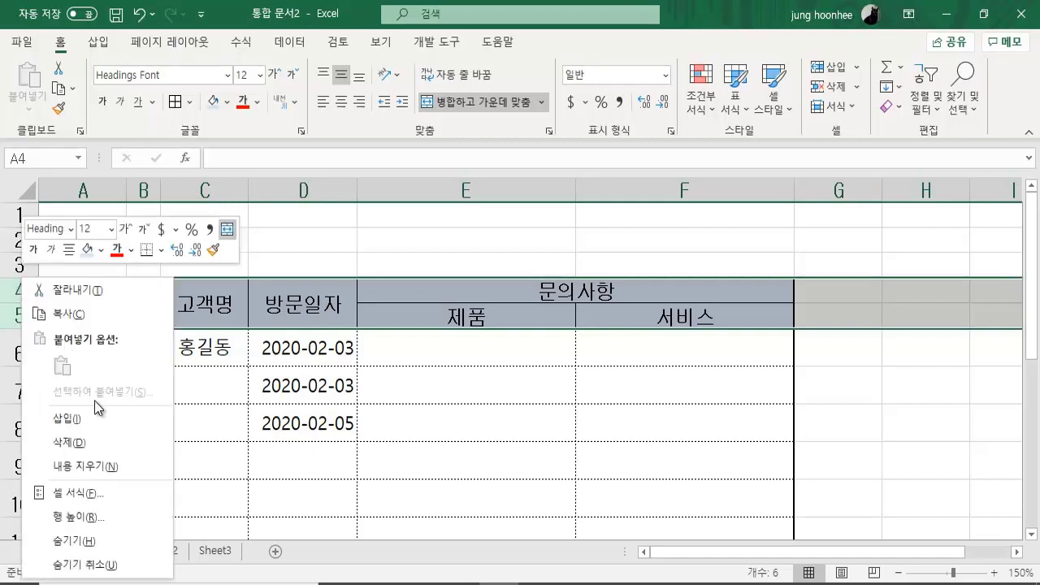
click(89, 517)
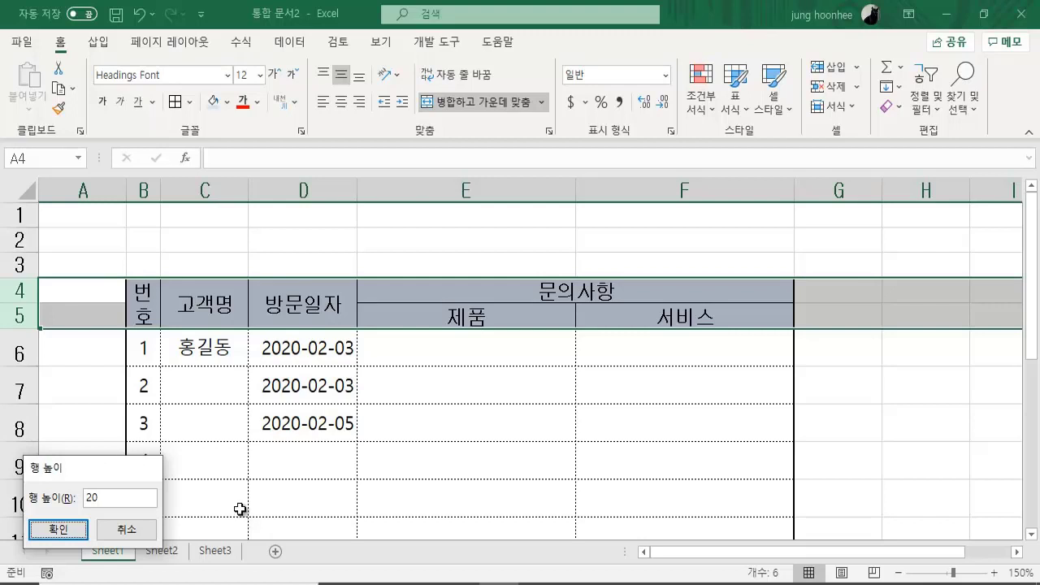
key(Return)
click(607, 261)
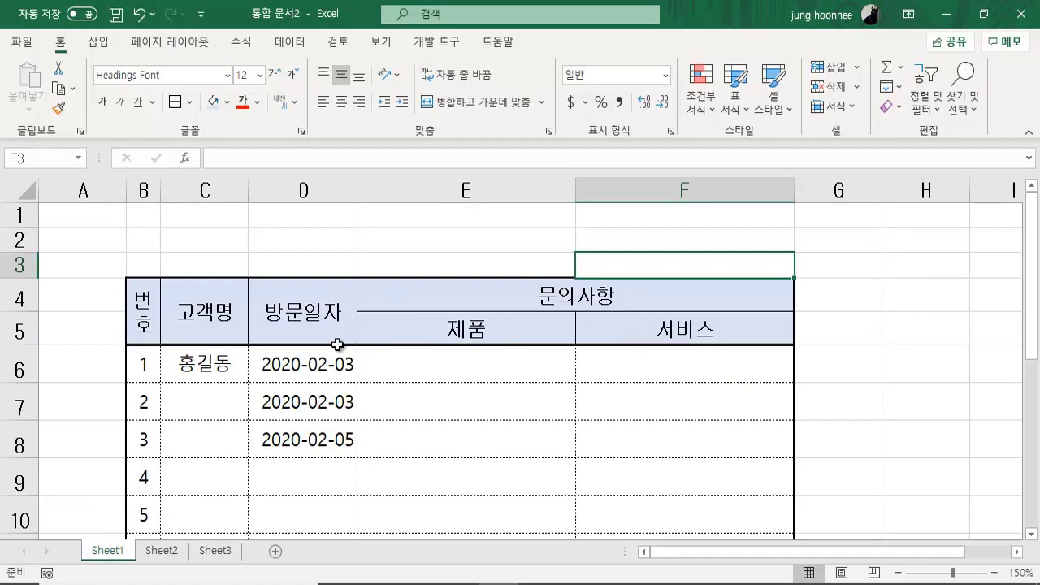
Merge and center the cells B1:F2 above the table as a title area
click(142, 216)
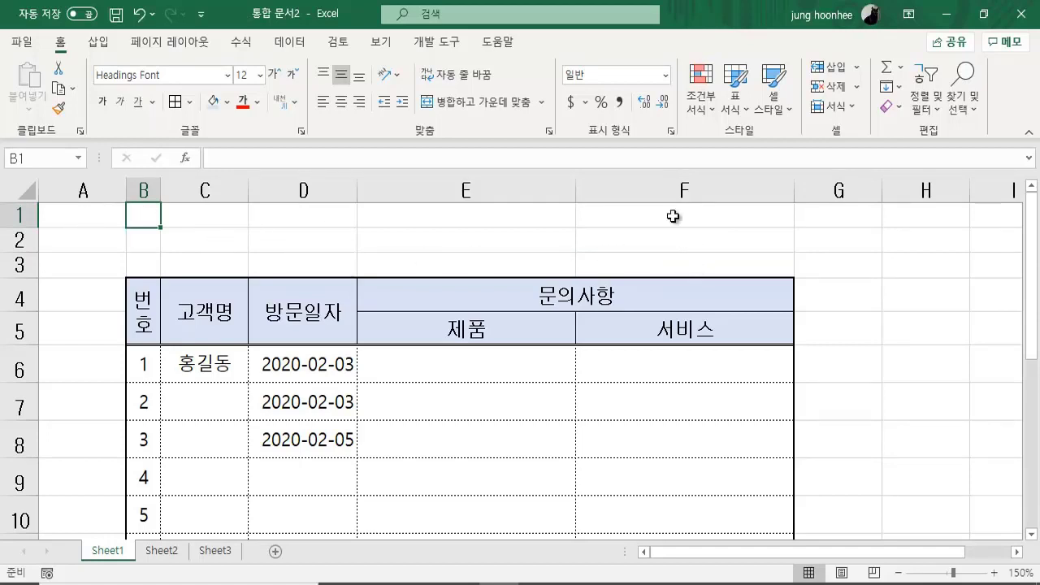
drag(143, 216, 637, 241)
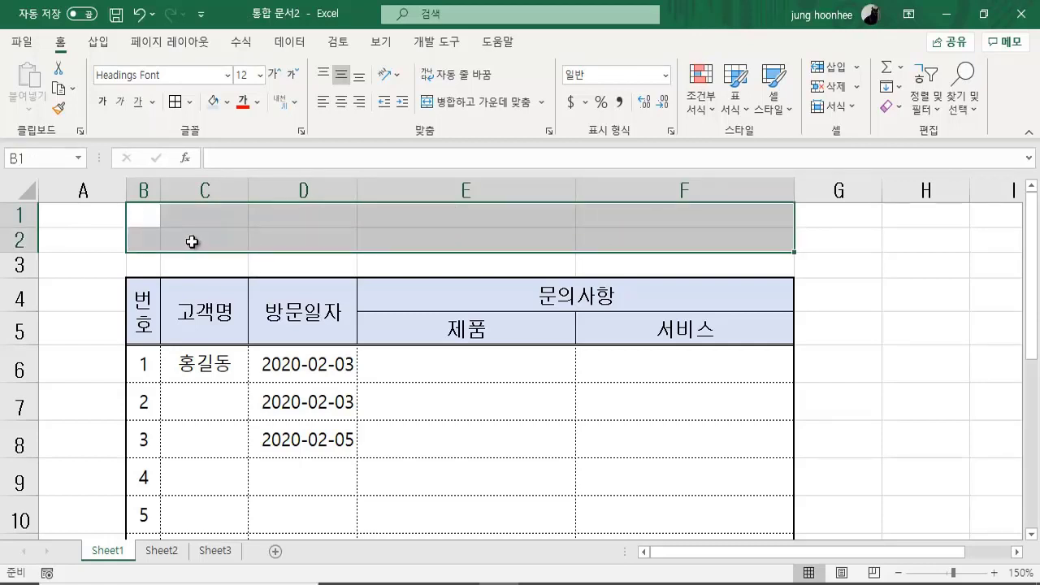
click(481, 103)
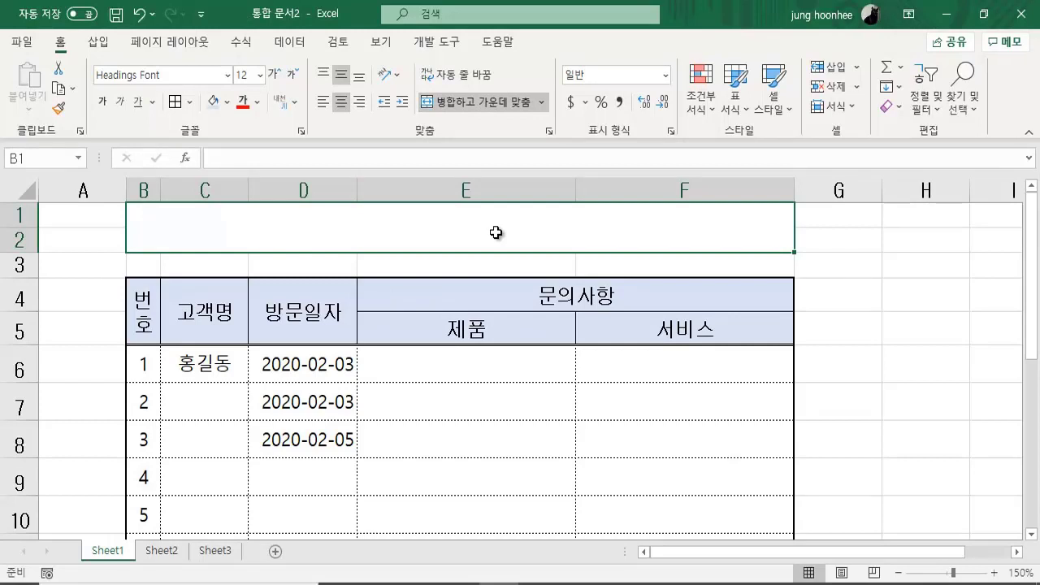
Enter the title 고객상담내역리스트 in the merged cell B1 and leave that cell selected
text(고객)
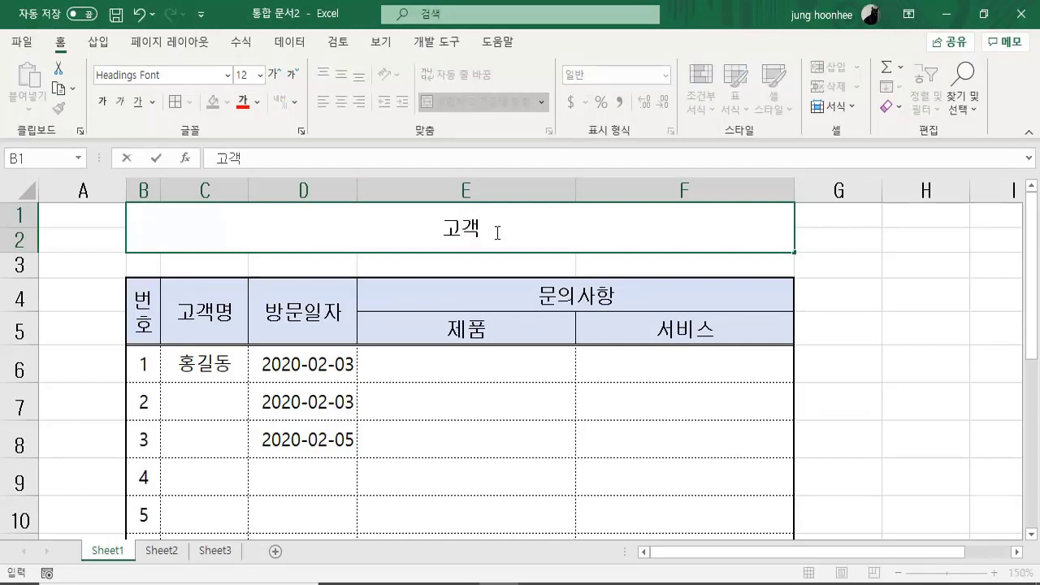
text(상담내역)
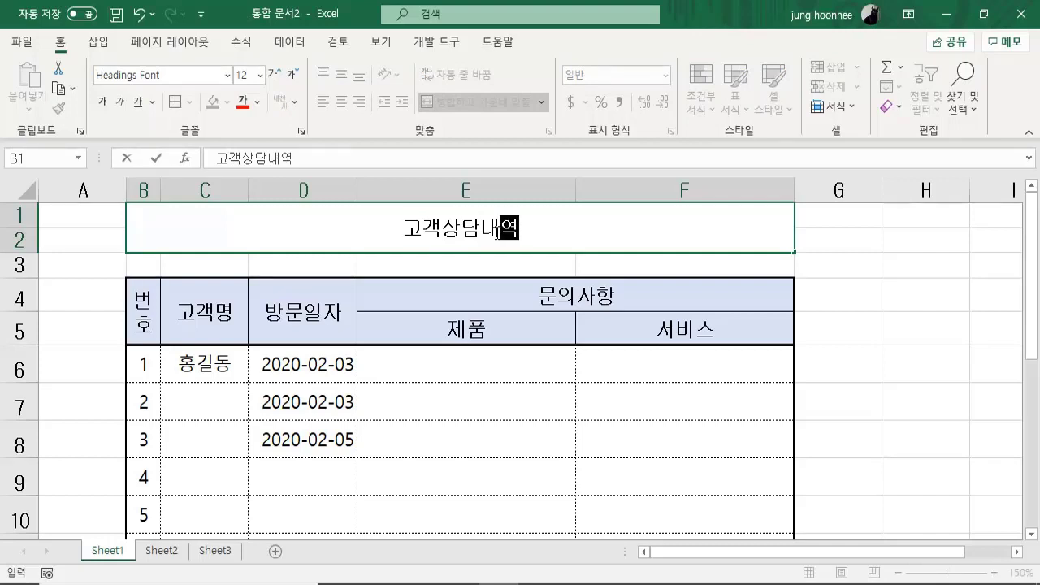
text(리스트)
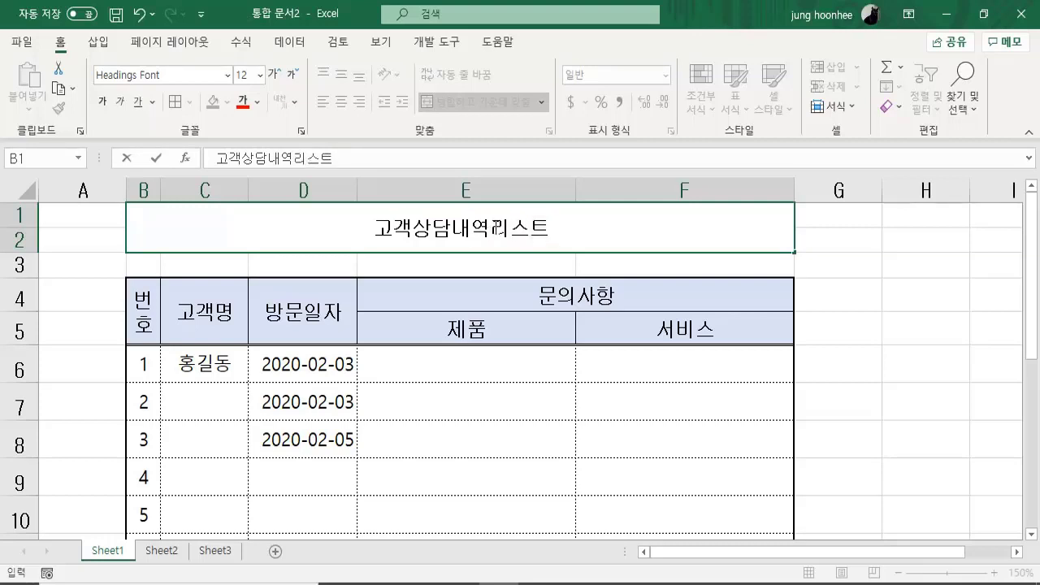
click(490, 233)
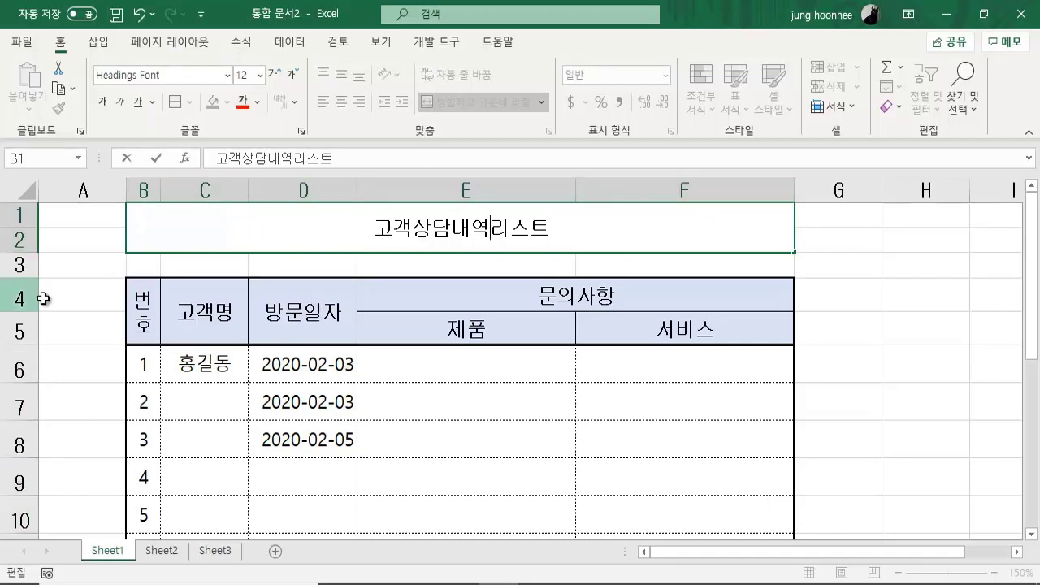
click(86, 265)
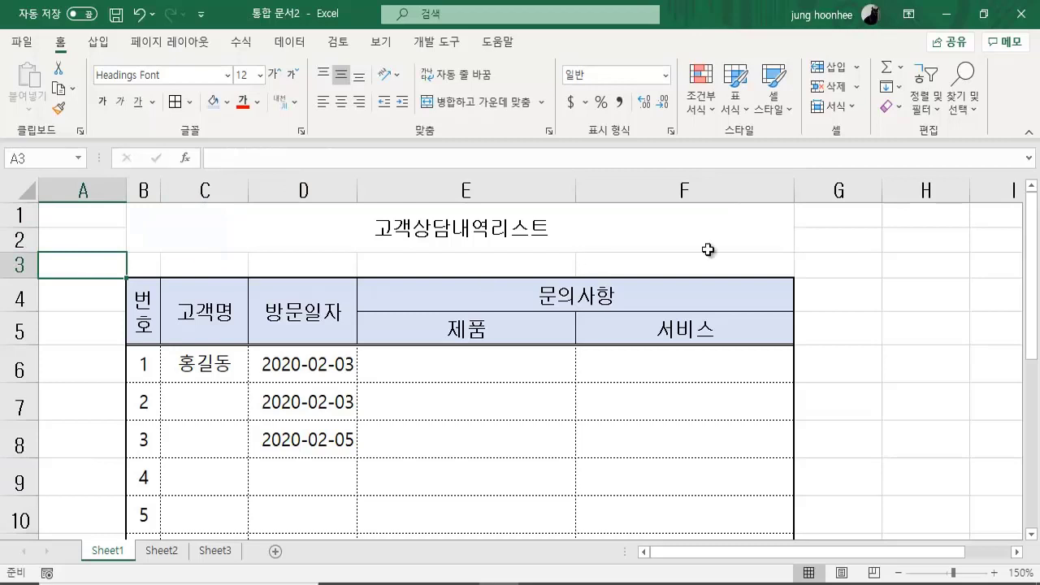
click(479, 232)
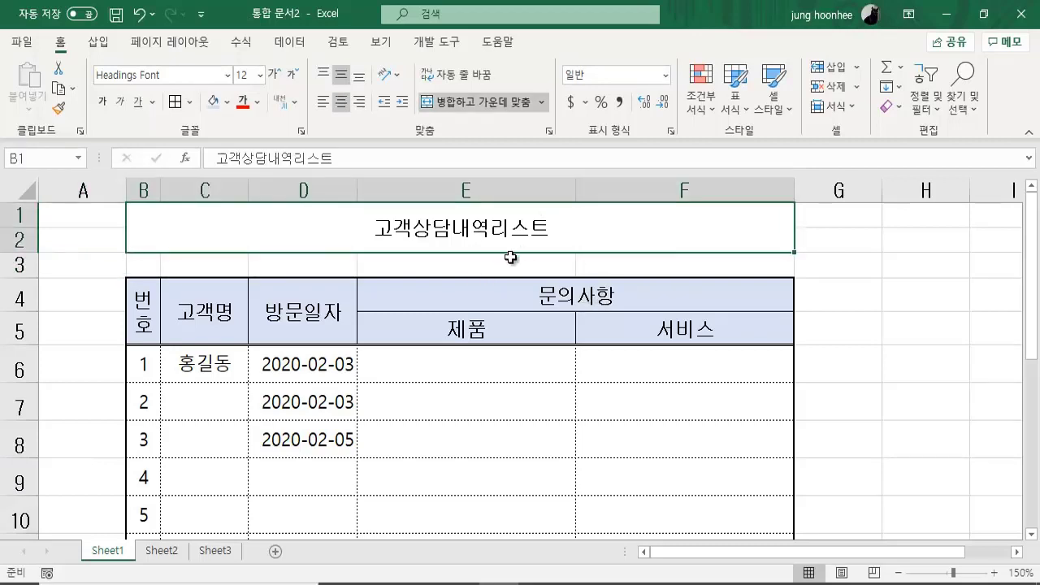